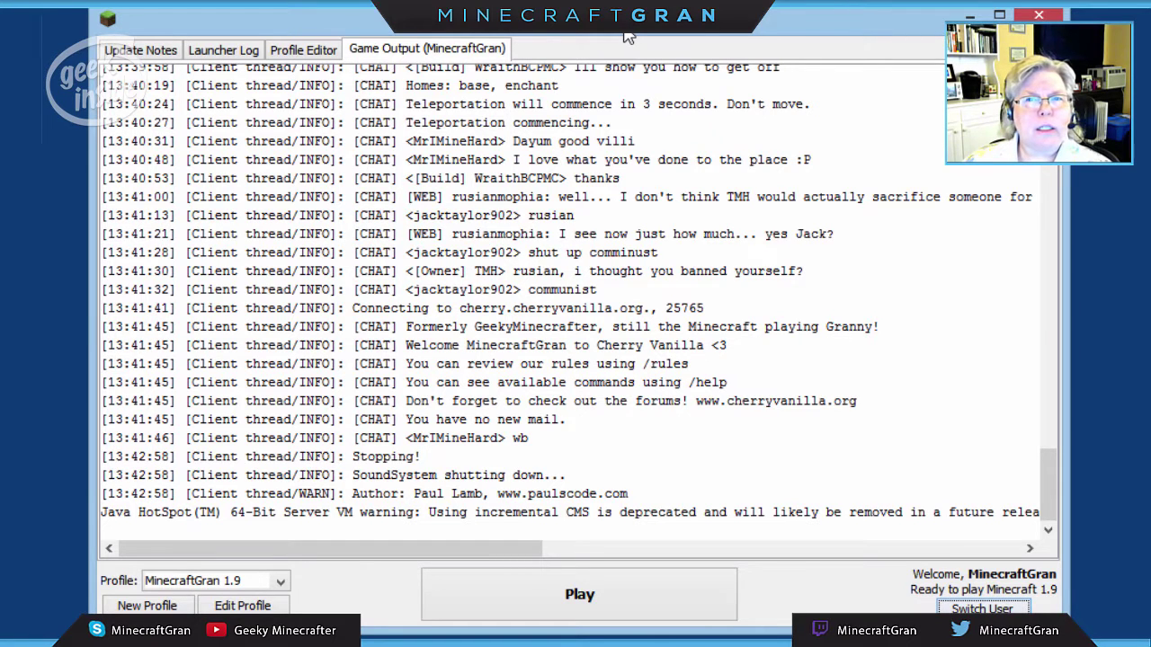
- Examine the saved launcher profiles and the game version options of the MinecraftGran 1.9 profile, leaving the profile unsaved
left_click_drag(627, 36, 616, 3)
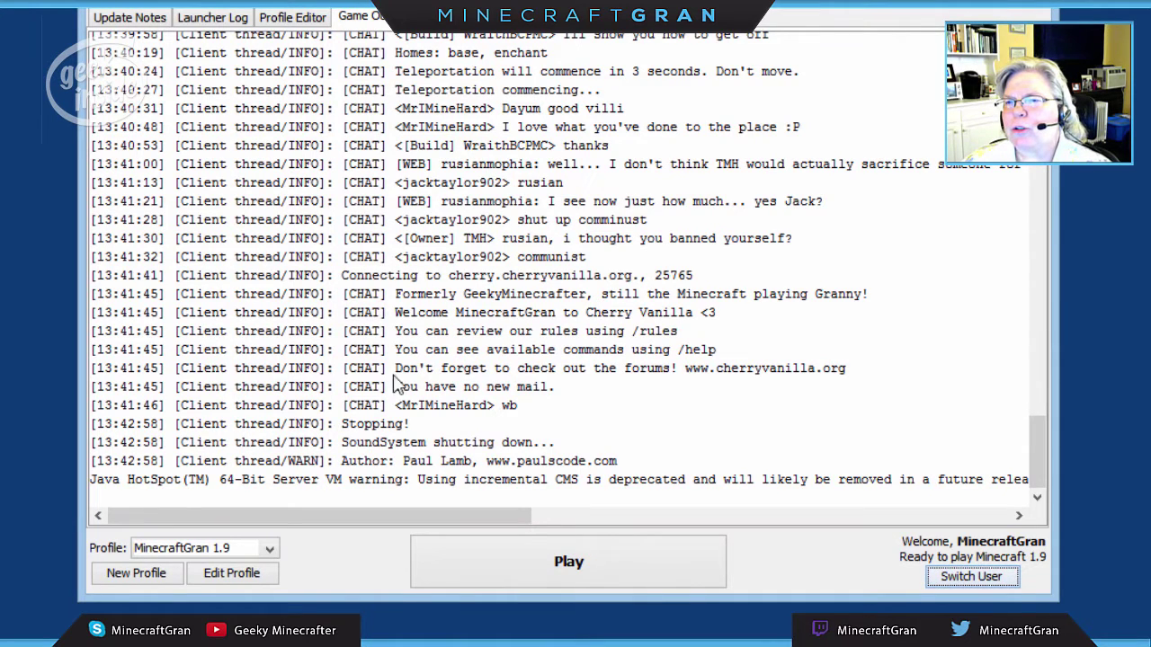
left_click(271, 548)
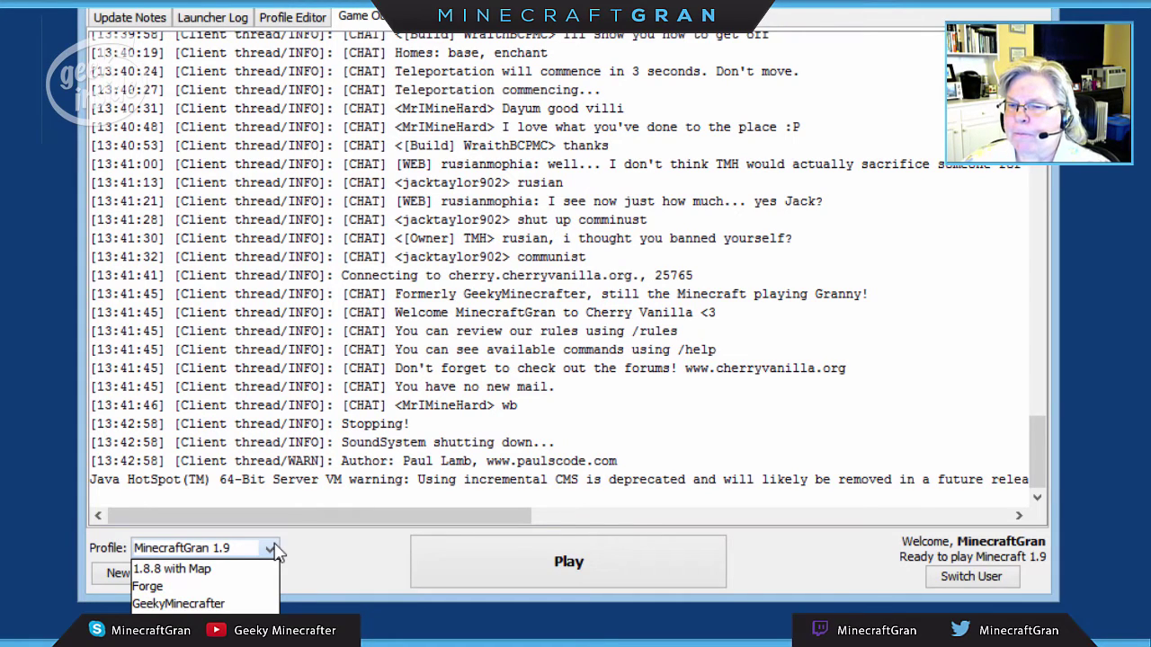
left_click(291, 550)
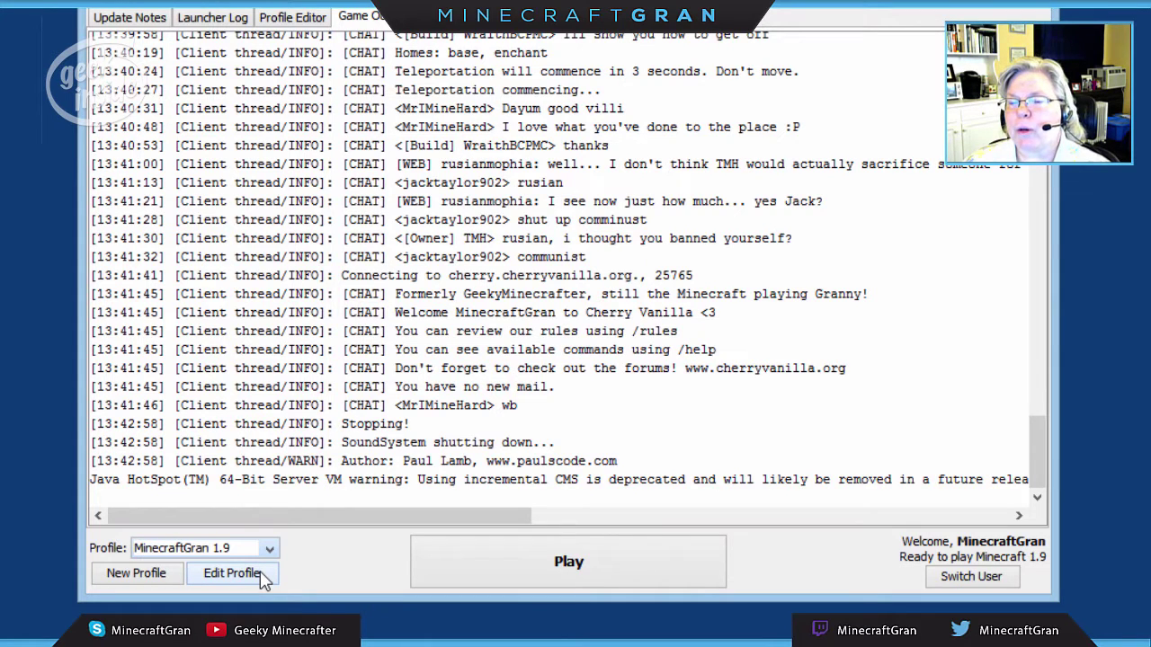
left_click(259, 575)
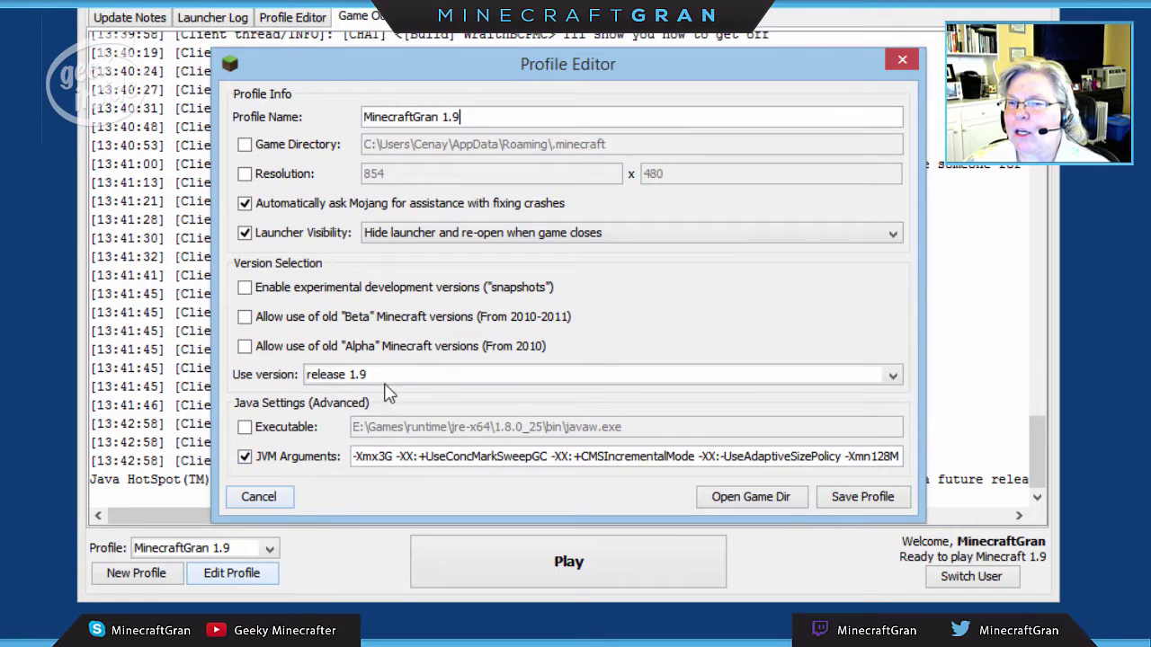
left_click(386, 375)
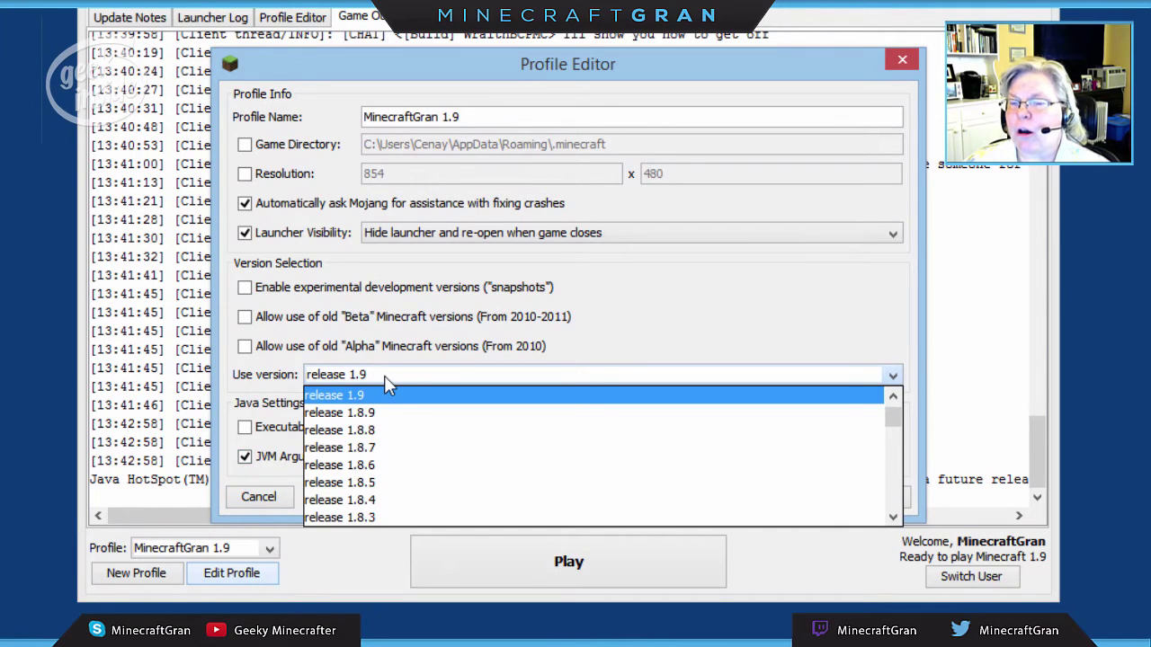
left_click(383, 376)
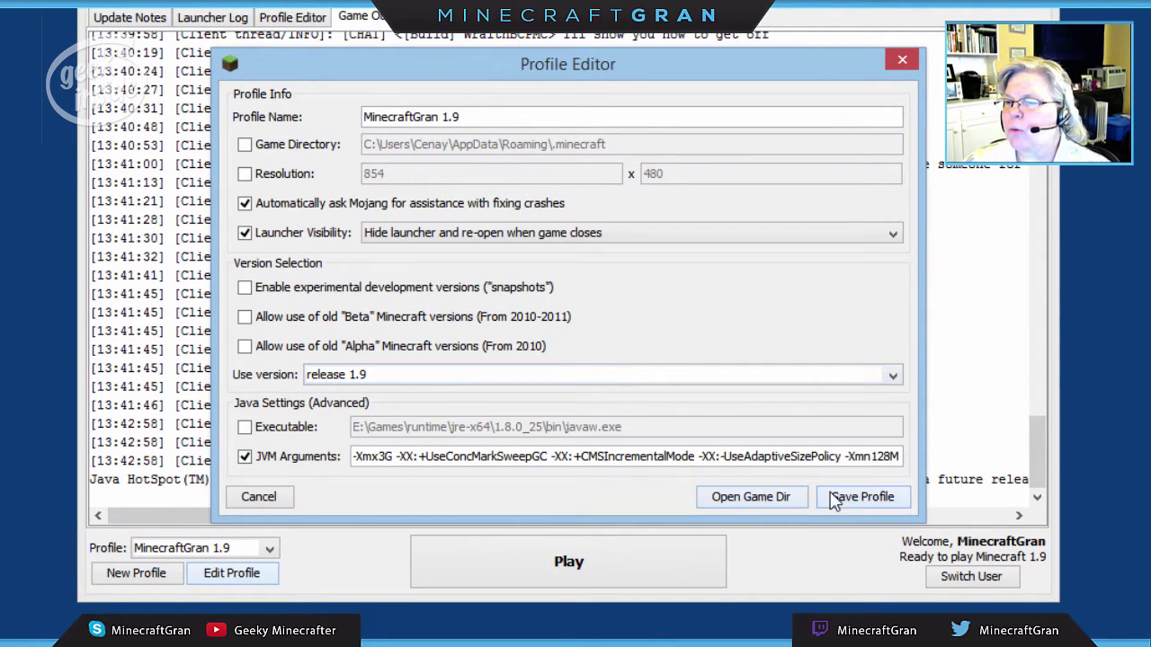
left_click(902, 59)
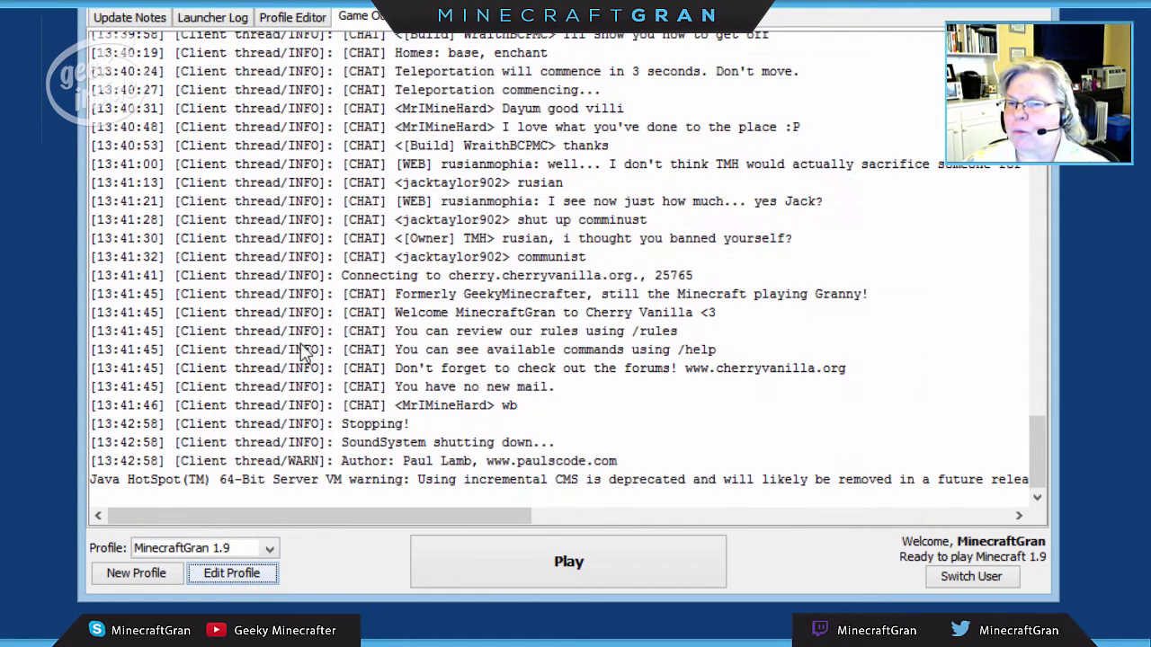
- Create a new profile from the MinecraftGran profile and name it MinecraftGran 1.8.9
left_click(225, 550)
left_click(214, 597)
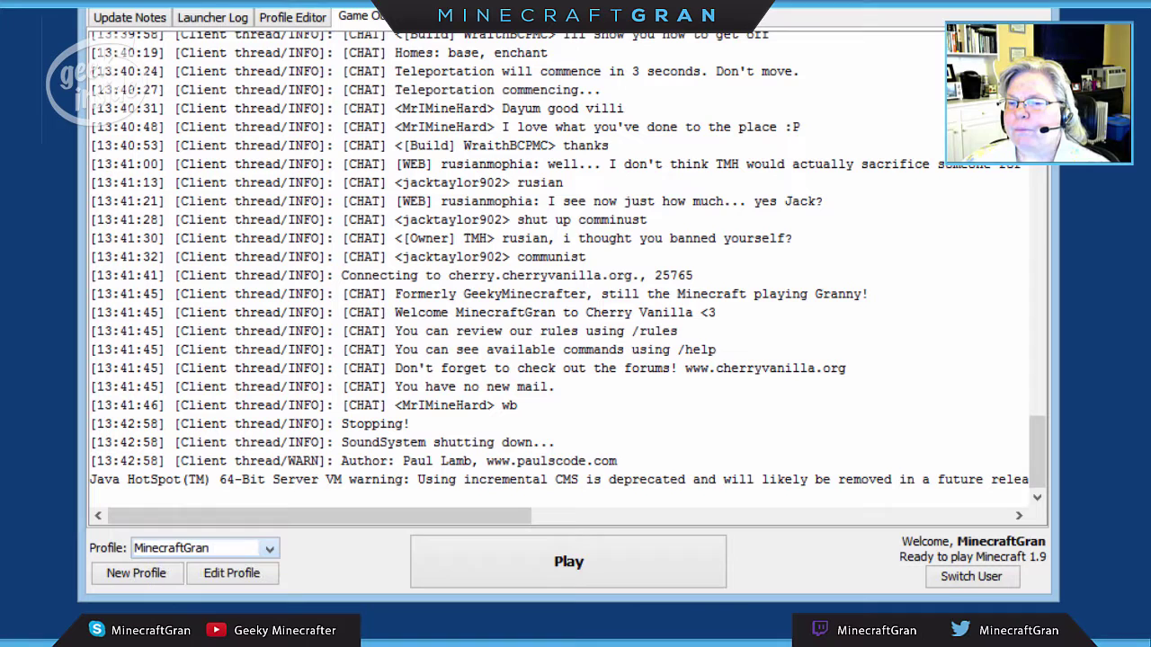
left_click(108, 575)
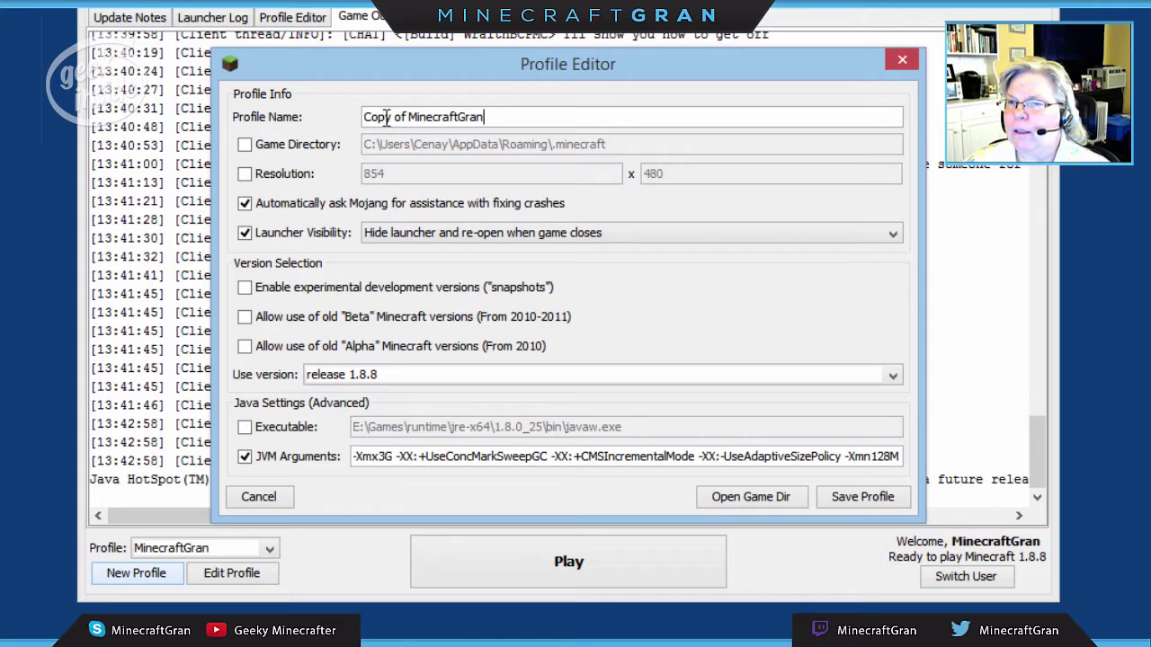
key("BackSpace")
key("BackSpace")
key("BackSpace")
key("BackSpace")
key("BackSpace")
key("BackSpace")
key("BackSpace")
key("BackSpace")
left_click(458, 107)
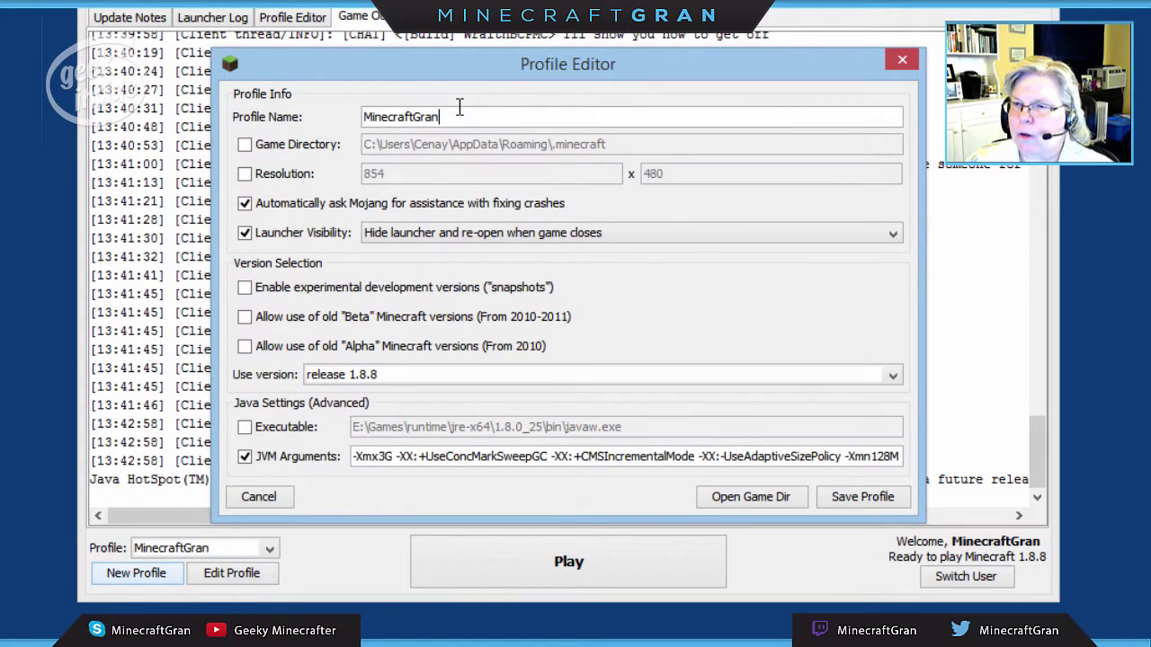
type("1.8.9")
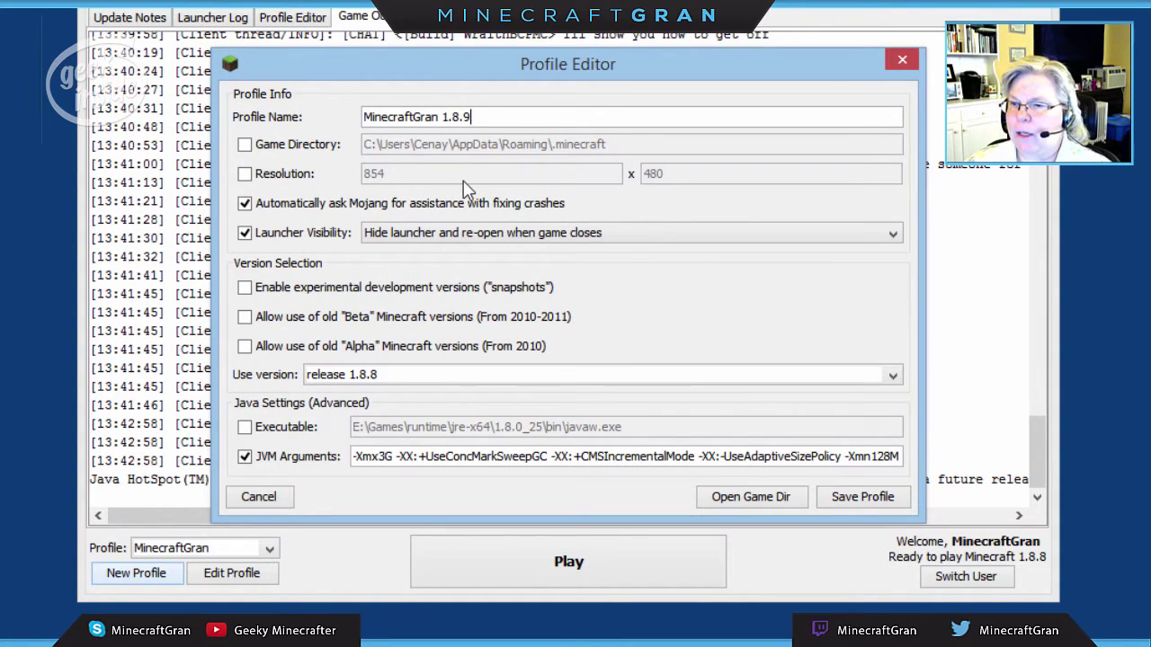
- Set the new profile's game version to release 1.8.9 and save the profile
left_click(375, 375)
scroll(378, 400, "up", 1)
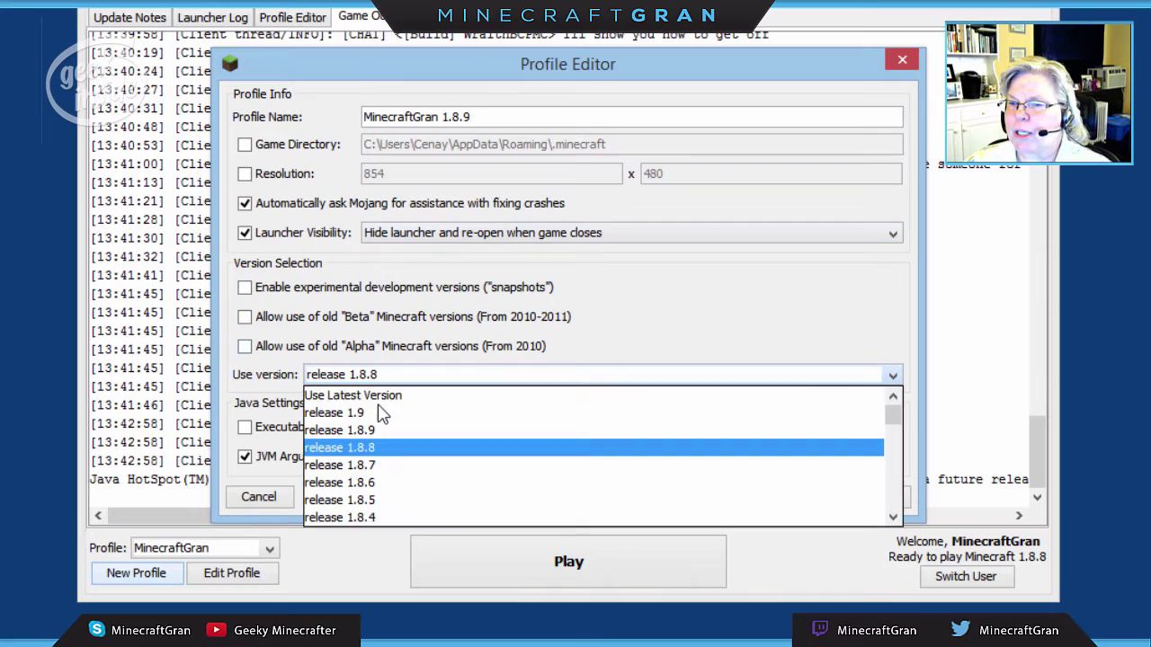
left_click(383, 427)
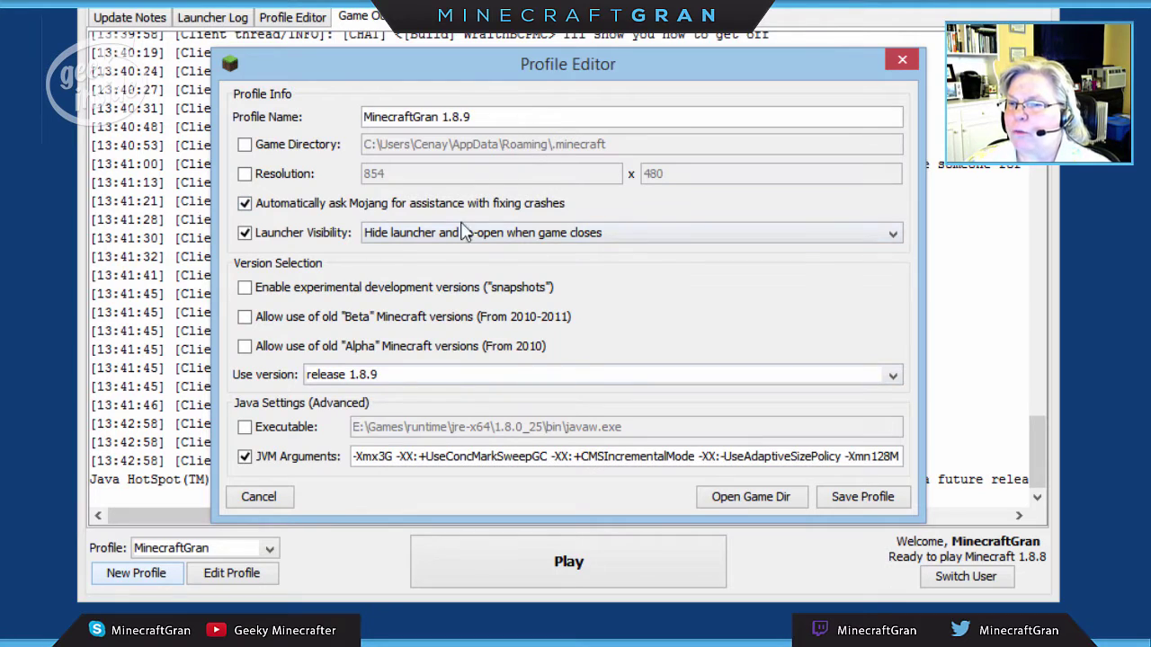
left_click(480, 122)
left_click_drag(480, 121, 336, 117)
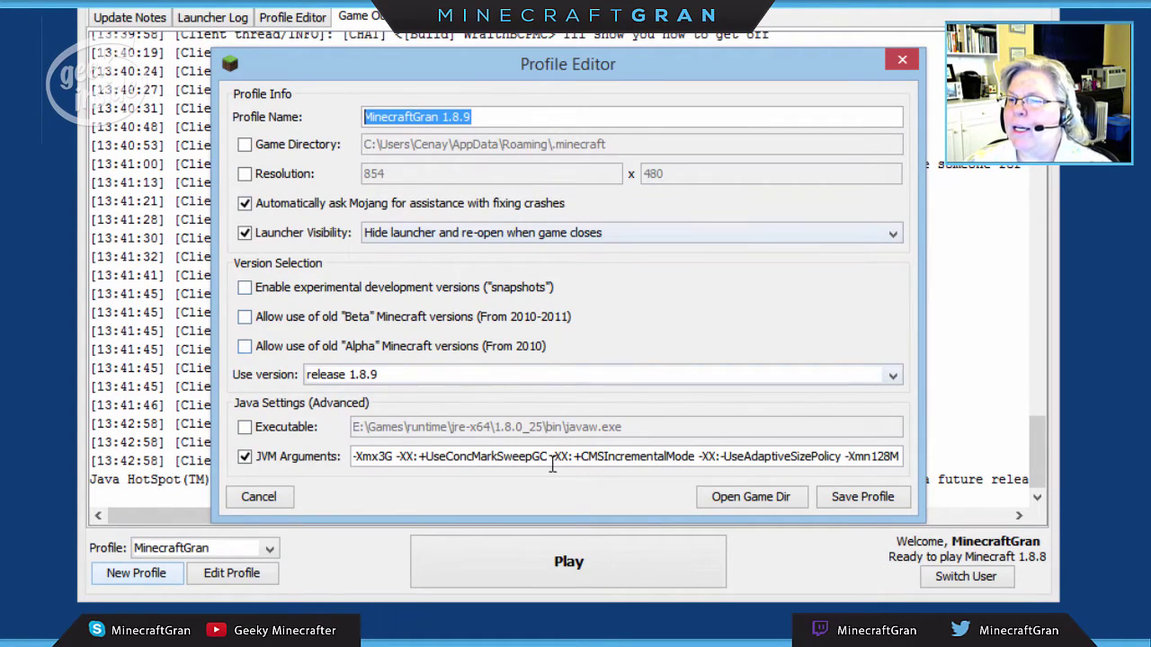
left_click(836, 500)
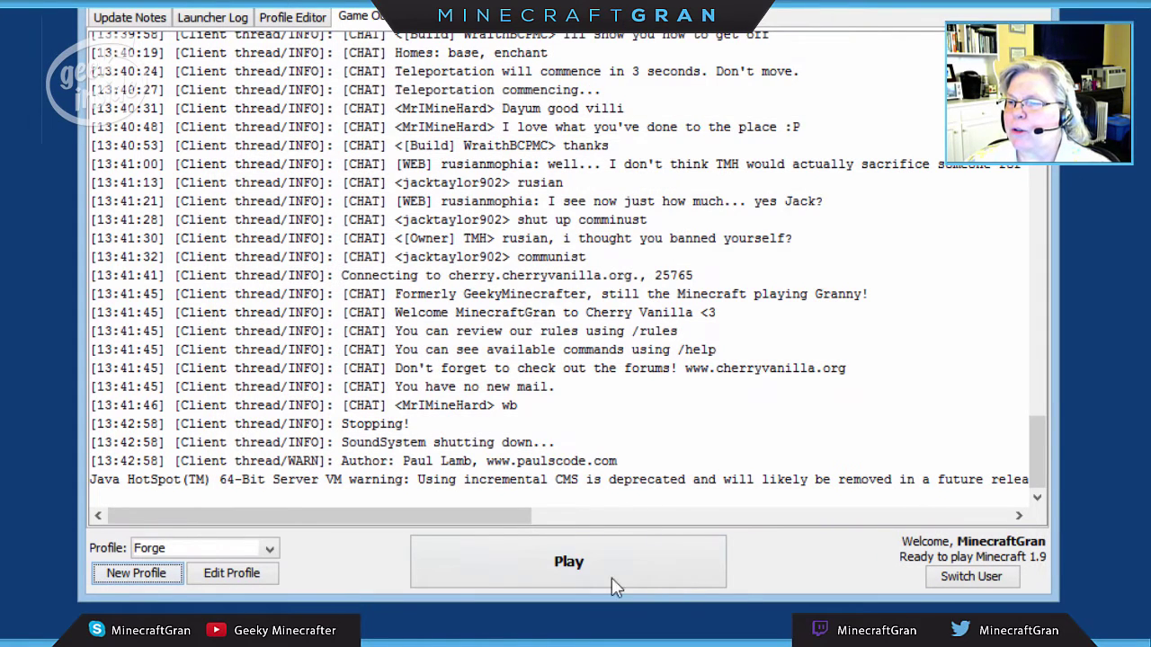
- Launch the game with the MinecraftGran 1.8.9 profile and make the game full screen
left_click(241, 550)
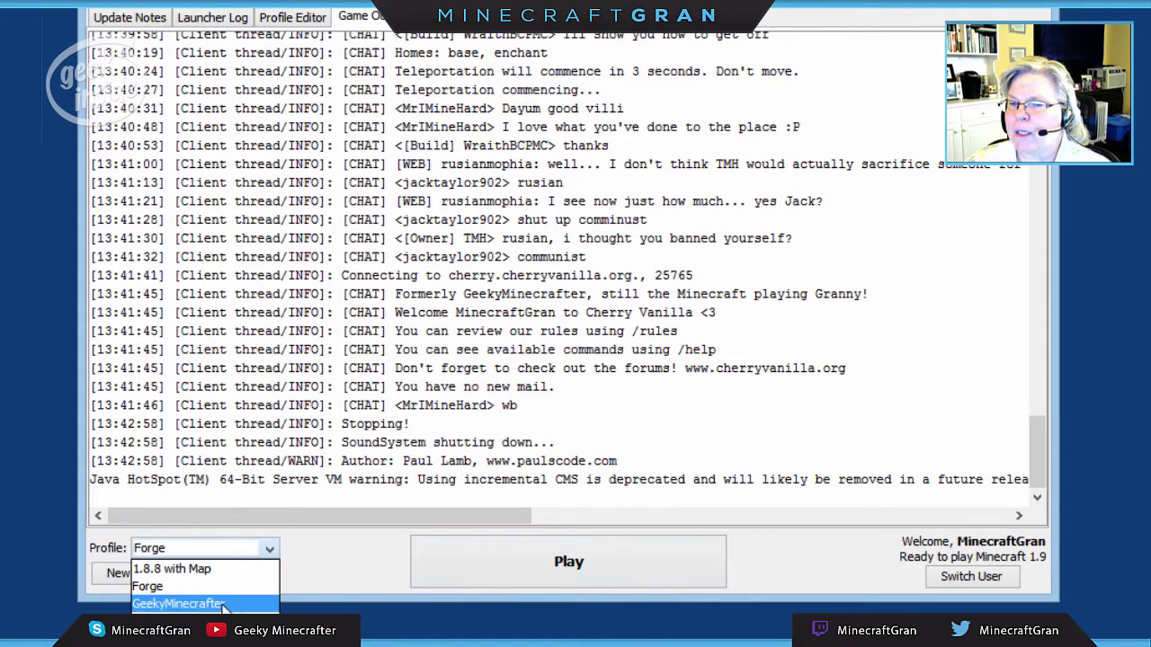
left_click(179, 621)
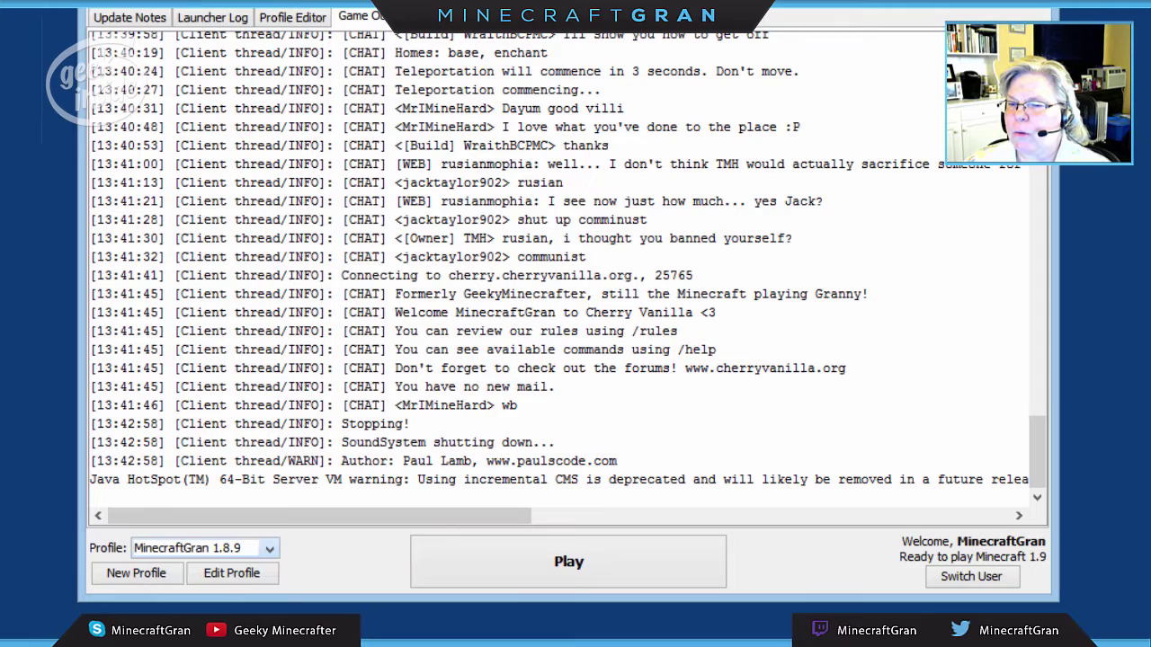
left_click(688, 564)
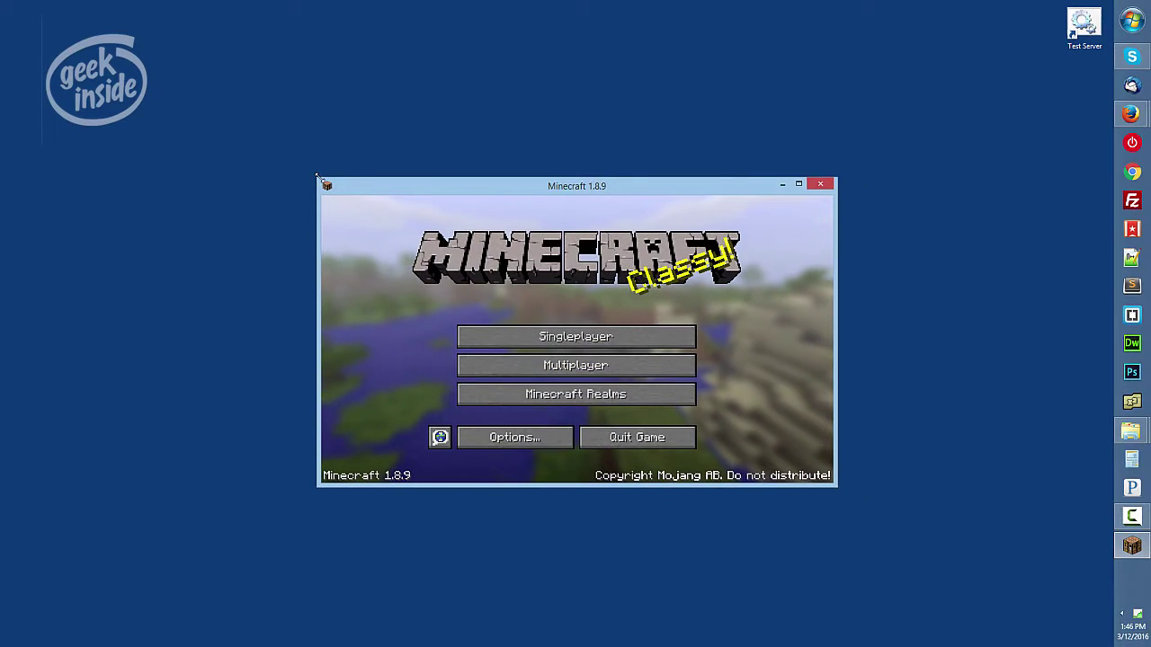
left_click_drag(326, 179, 1, 1)
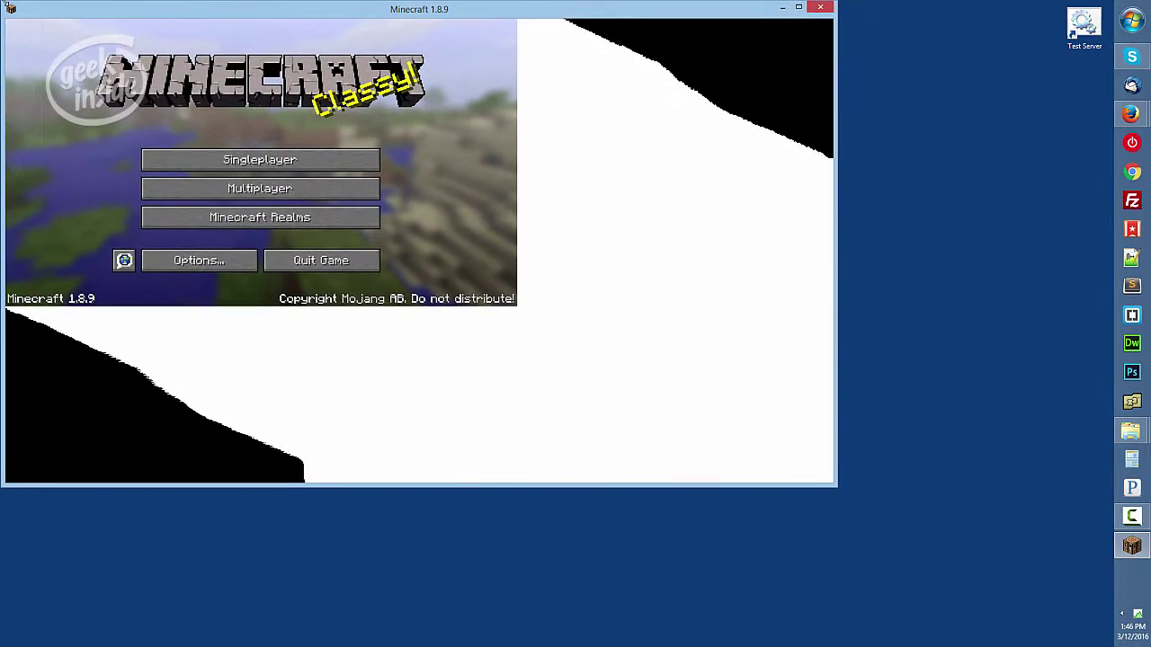
left_click_drag(838, 490, 1061, 646)
key("F11")
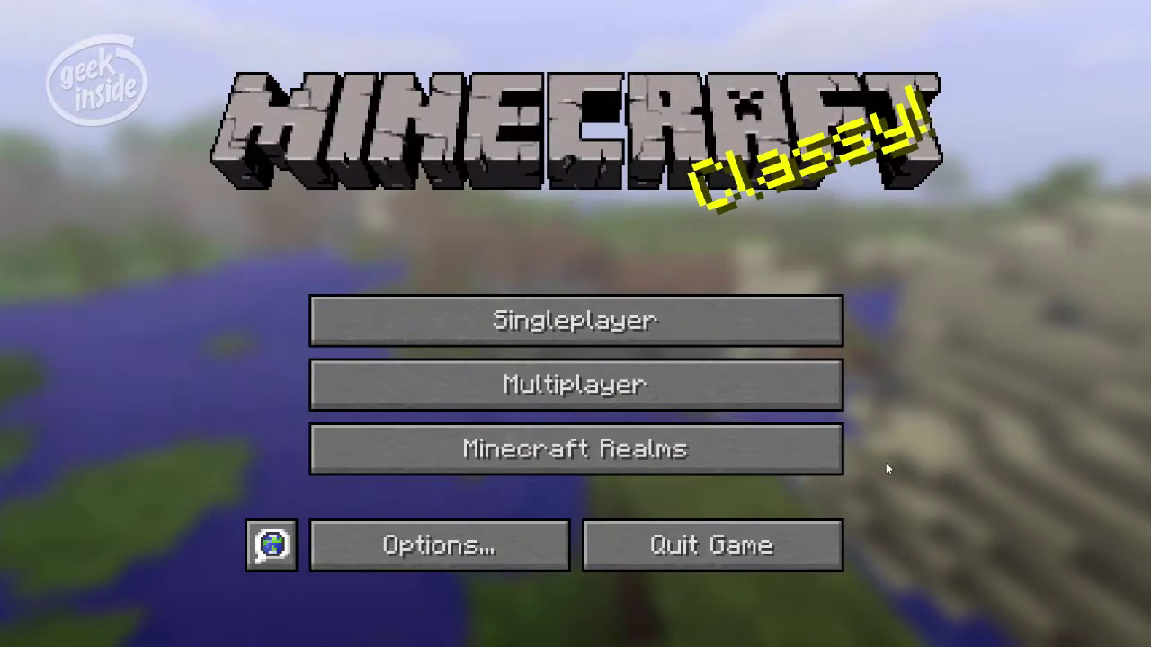
- Open the multiplayer server list, refresh it and review the connection status of all the servers
left_click(600, 385)
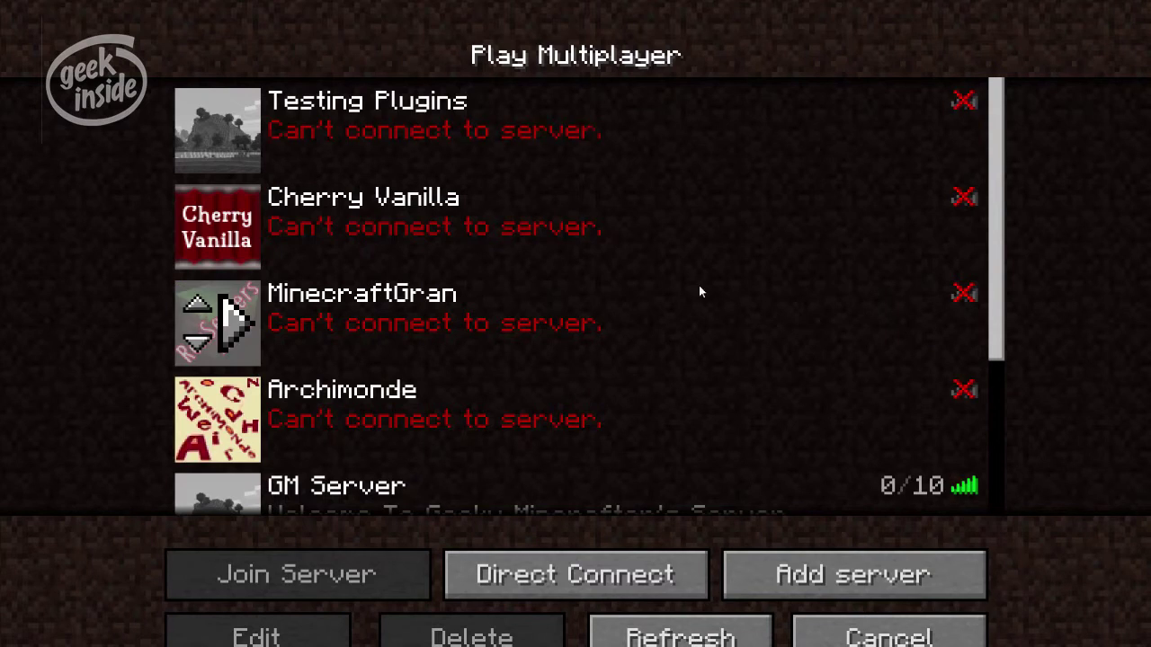
left_click(680, 635)
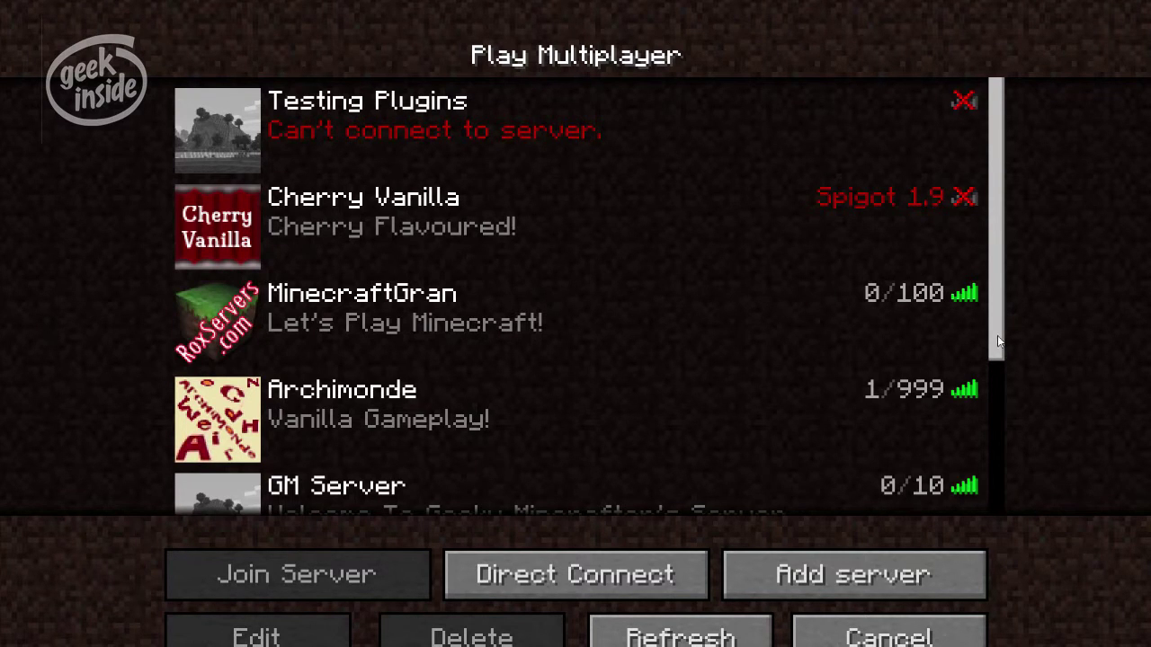
left_click_drag(997, 336, 995, 447)
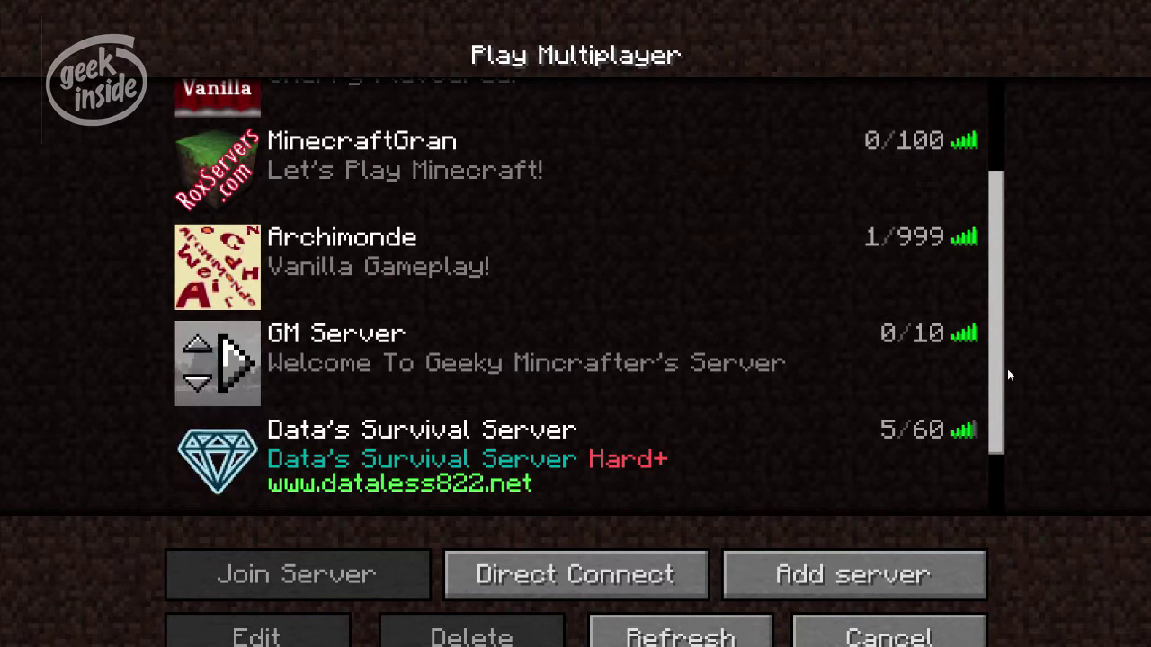
left_click_drag(997, 366, 994, 203)
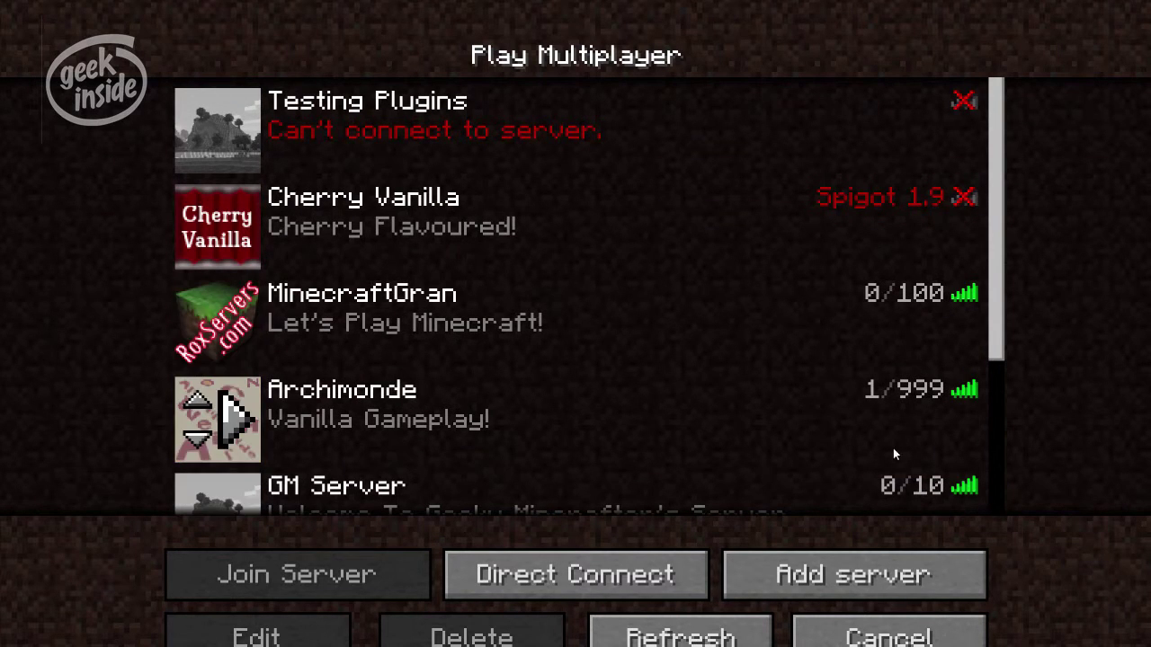
- Reopen the multiplayer server list to recheck the Testing Plugins and Cherry Vanilla versions, and leave the list
left_click(888, 636)
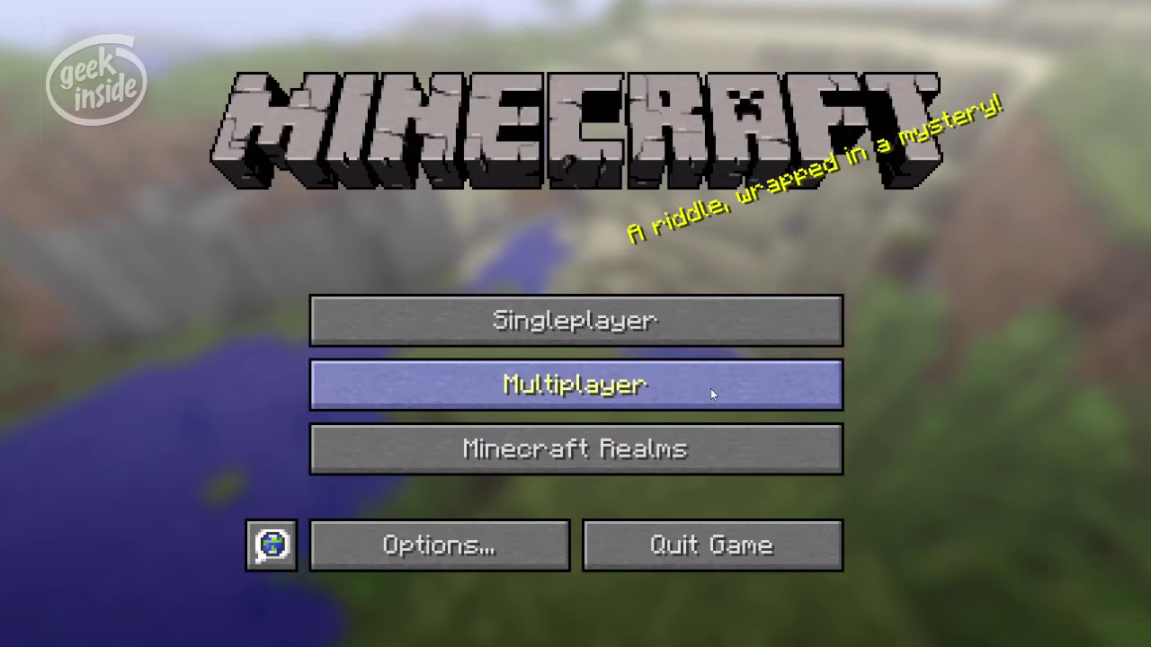
left_click(709, 387)
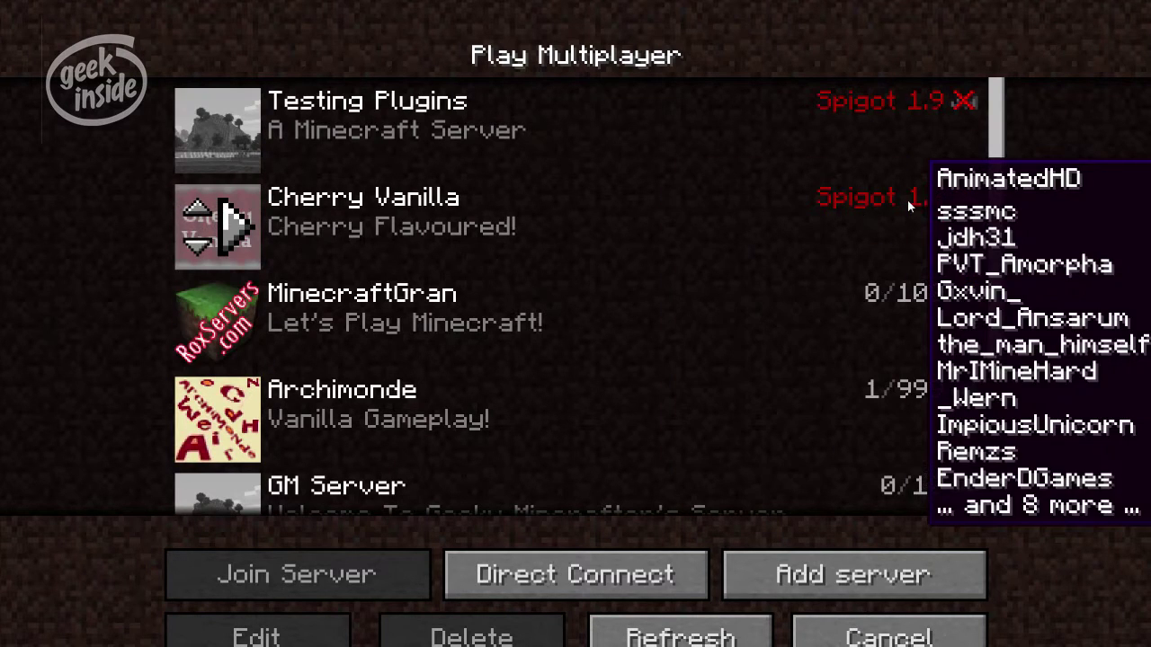
left_click(886, 640)
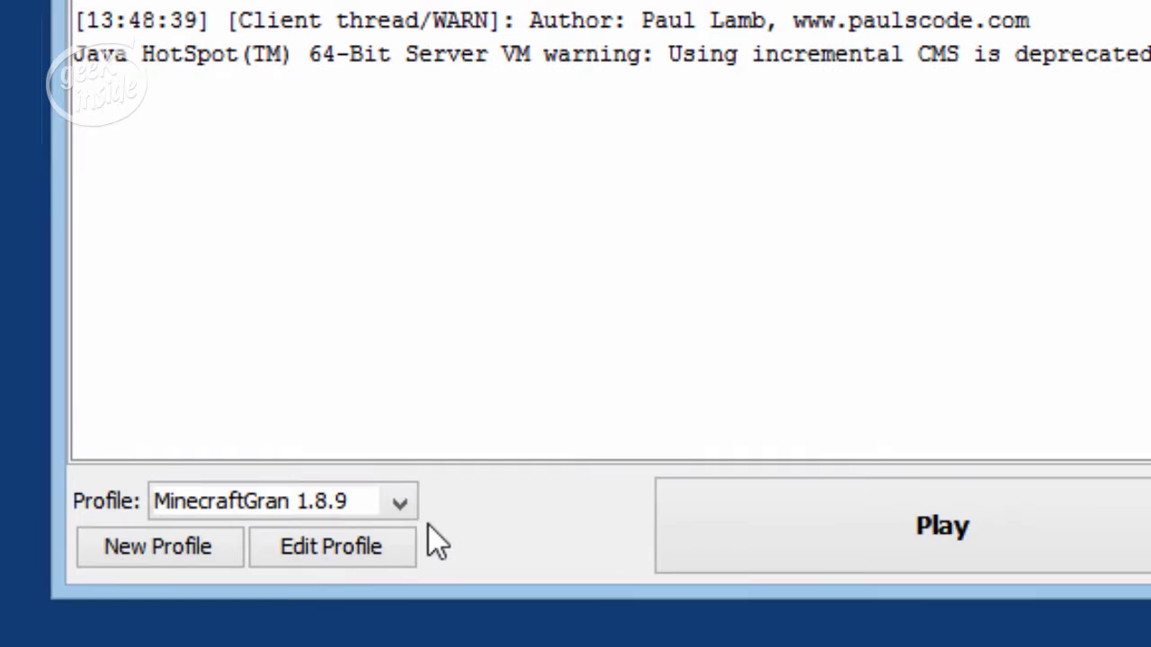
- Launch the game with the MinecraftGran 1.9 profile and enlarge its window to fill the screen
left_click(402, 501)
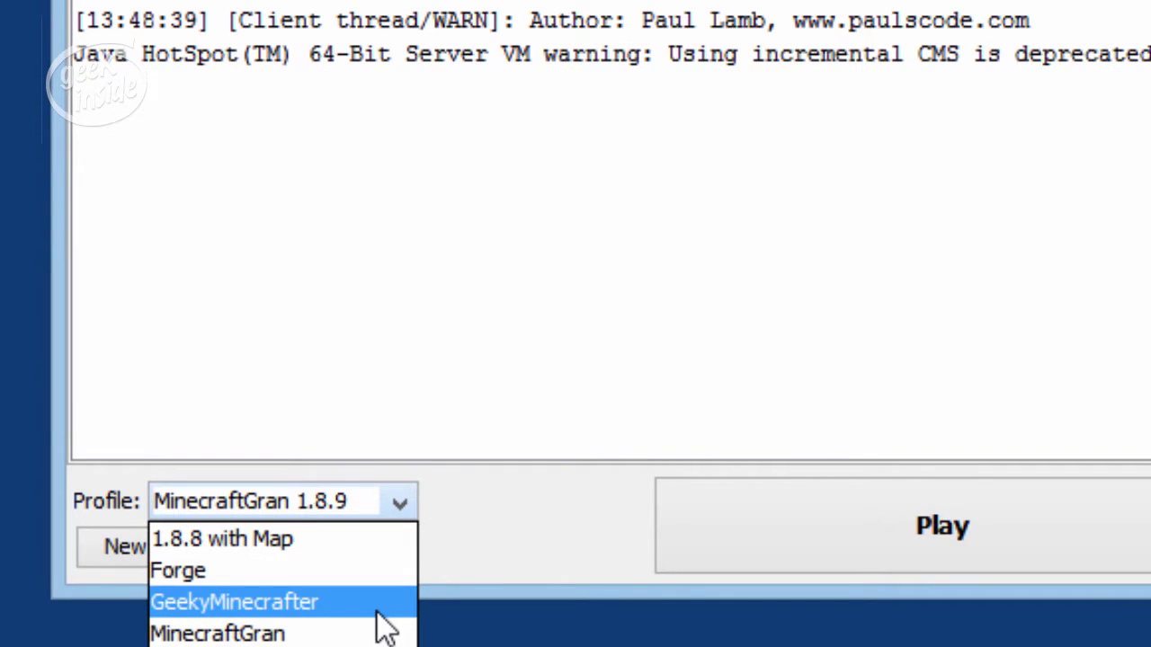
left_click(386, 645)
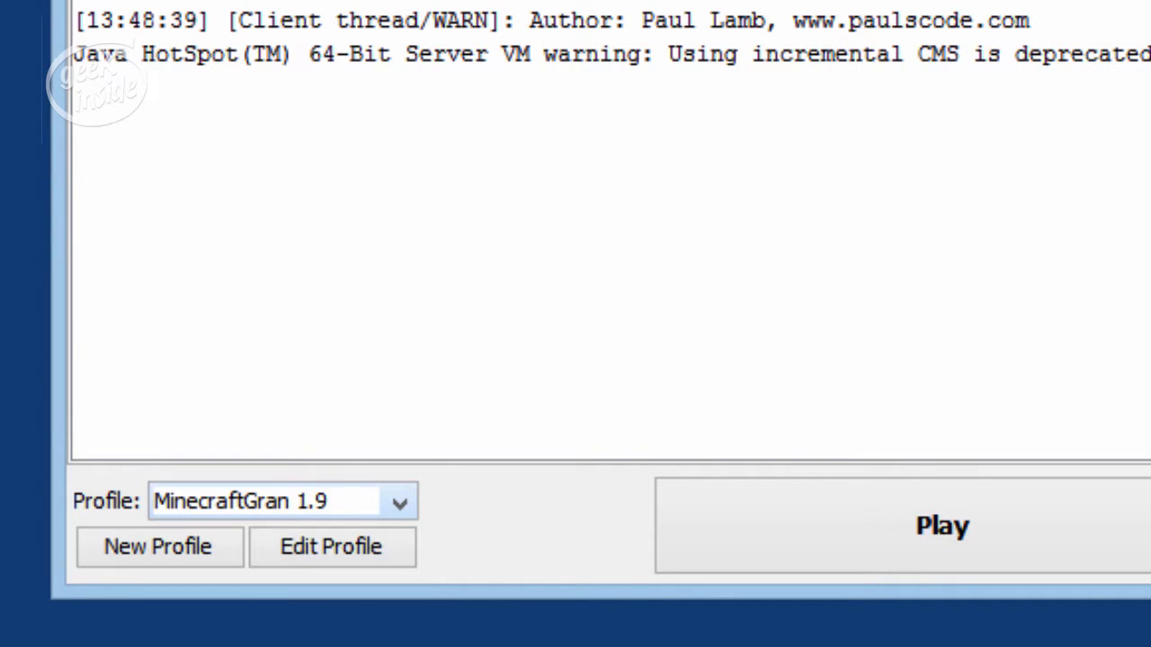
left_click(907, 543)
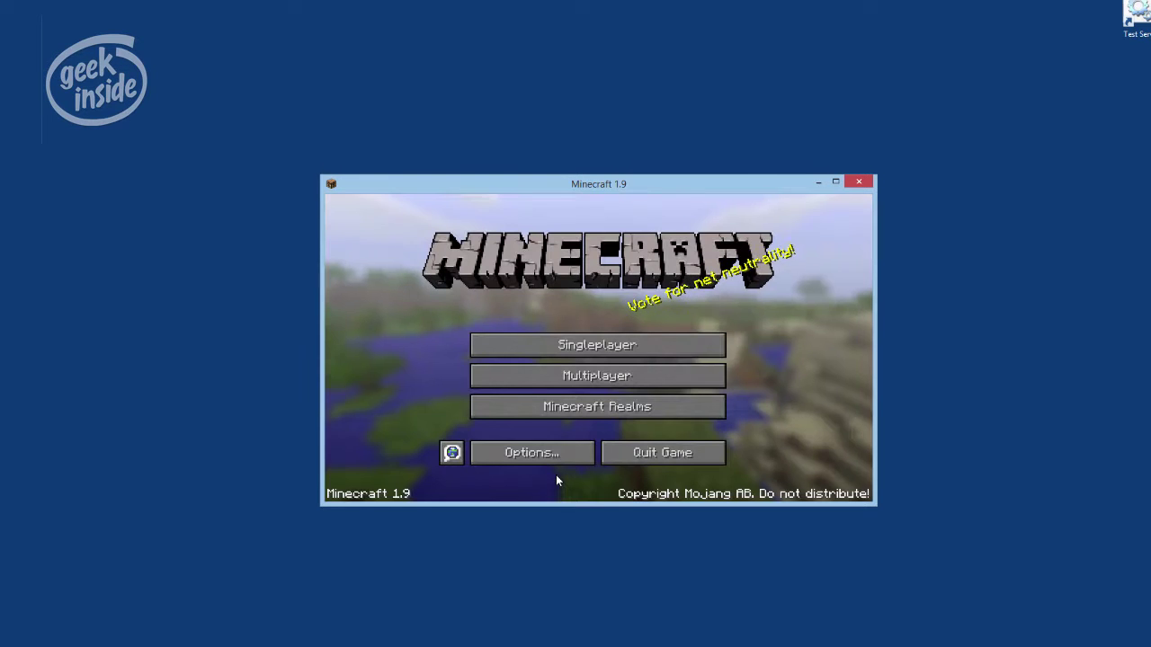
left_click_drag(510, 188, 176, 3)
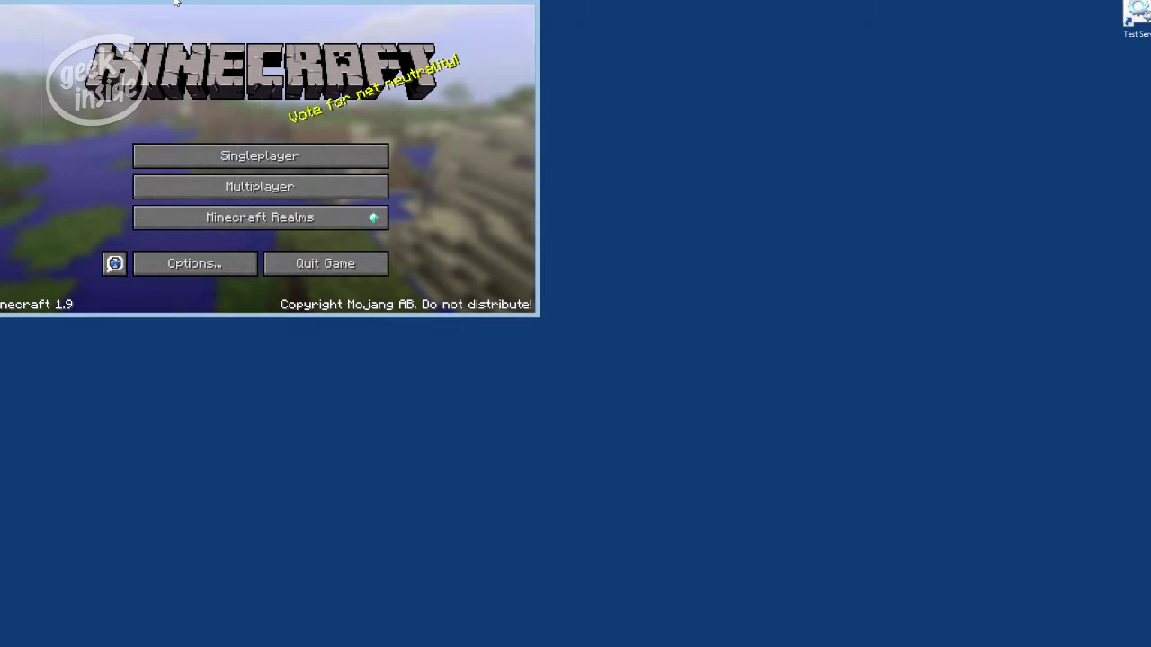
left_click_drag(537, 317, 1150, 646)
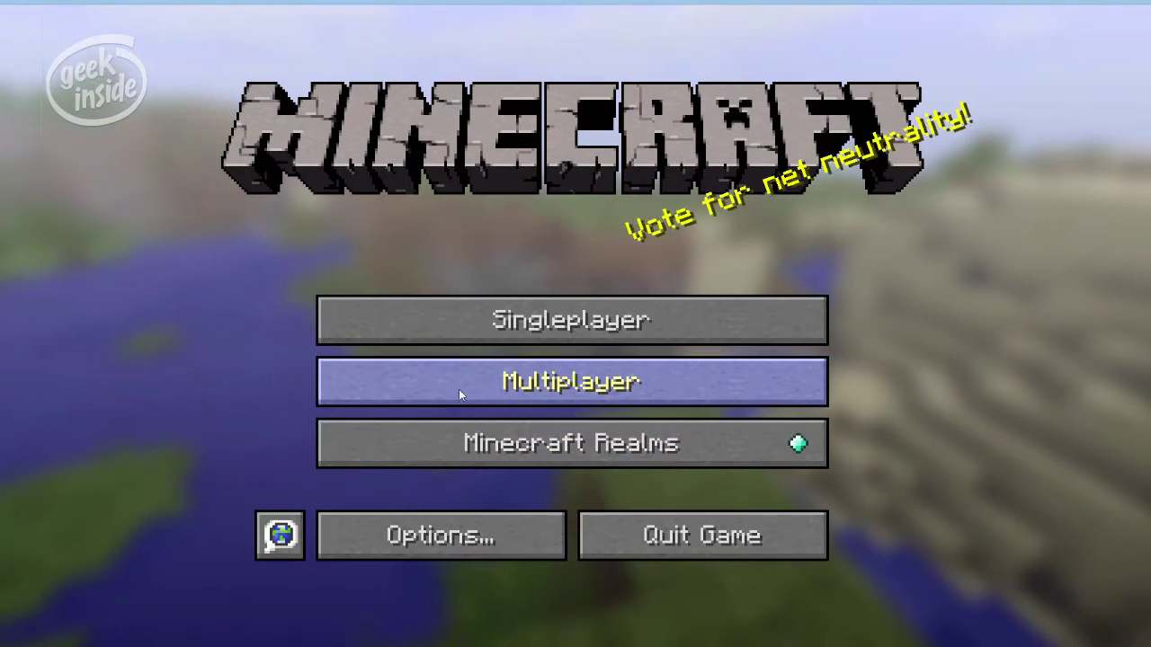
- Open the multiplayer server list in version 1.9 and refresh it to check each server's compatibility
left_click(541, 384)
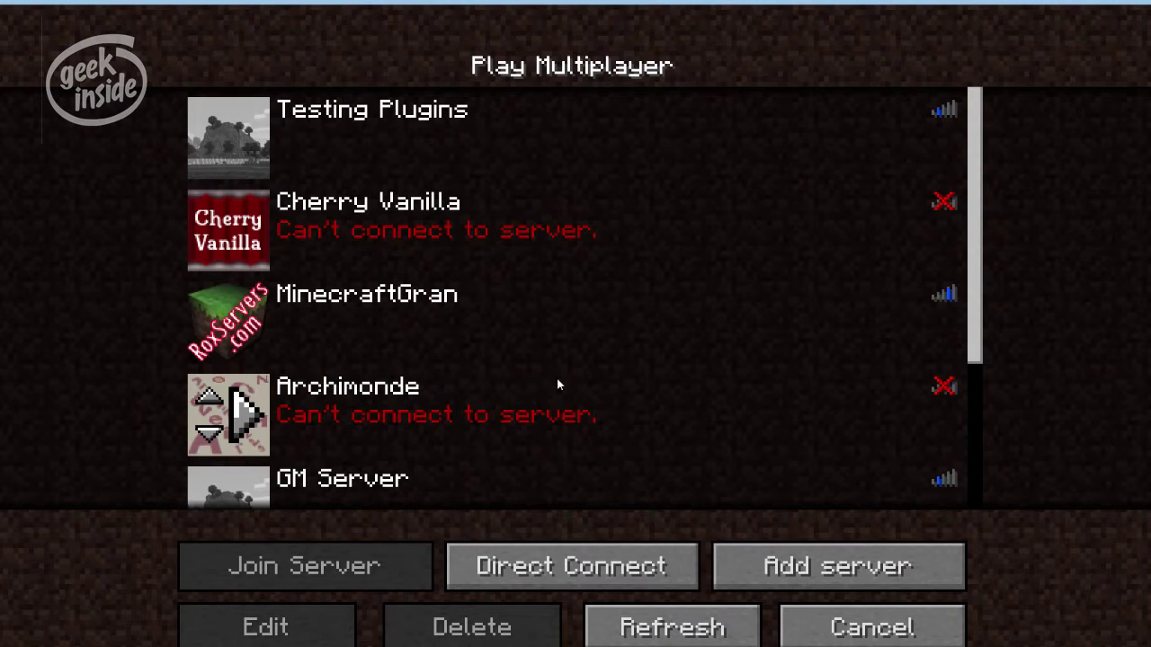
left_click(699, 623)
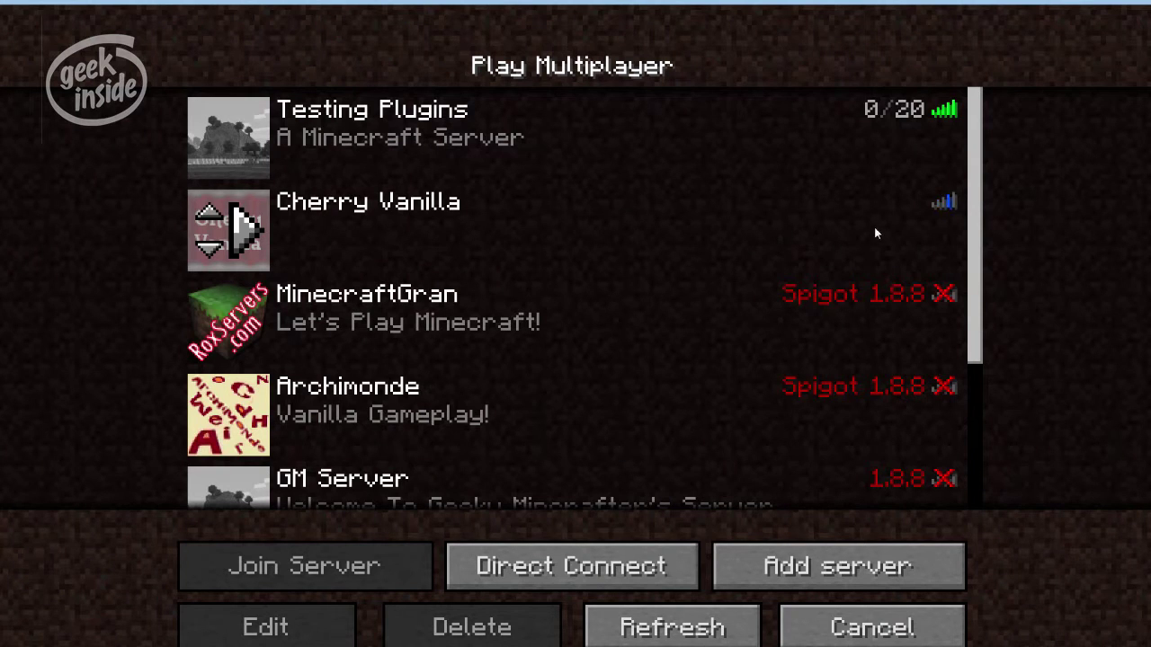
left_click(669, 633)
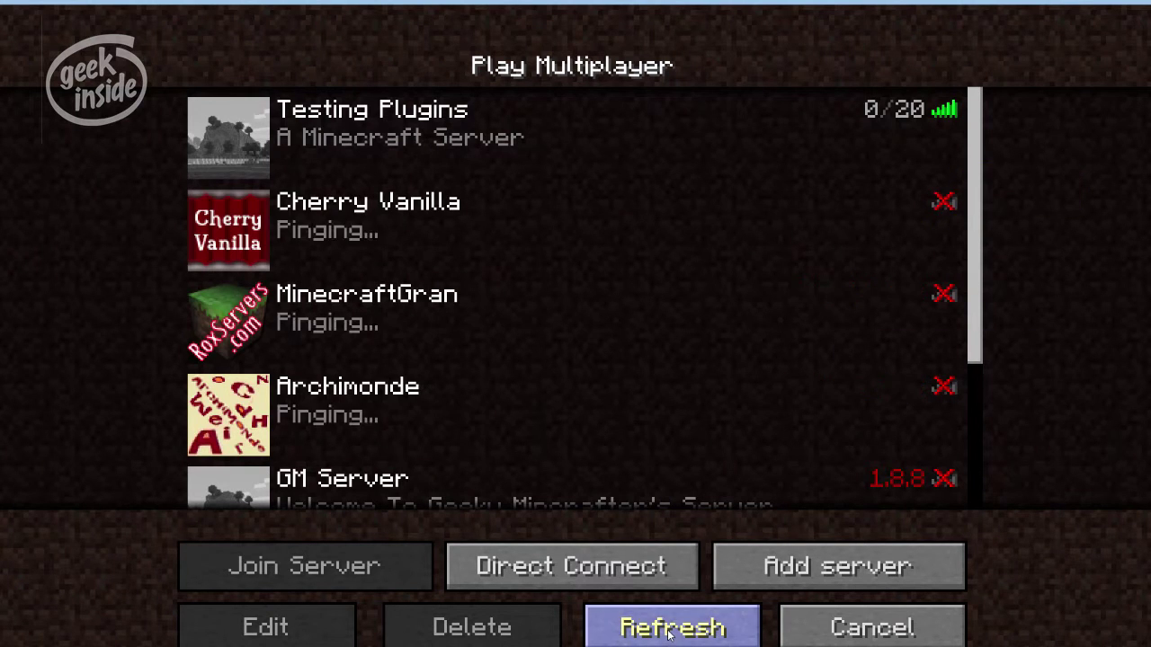
- Join a server compatible with version 1.9 and walk through the stone base past the furnaces to the indoor farm
mouse_move(238, 262)
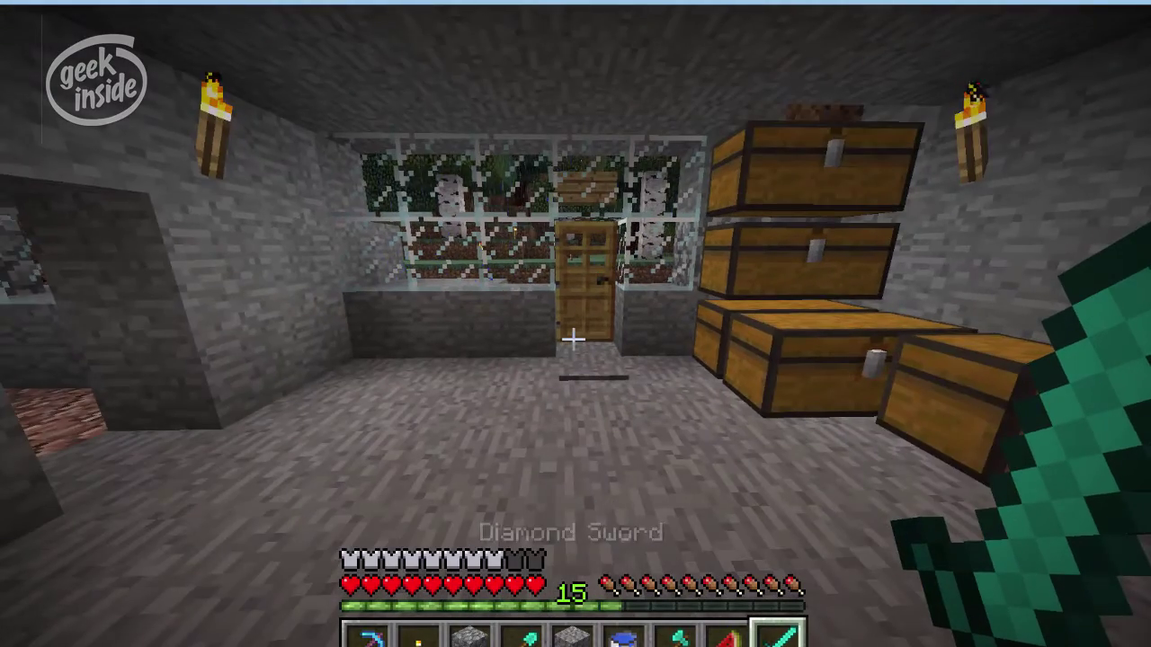
key("a")
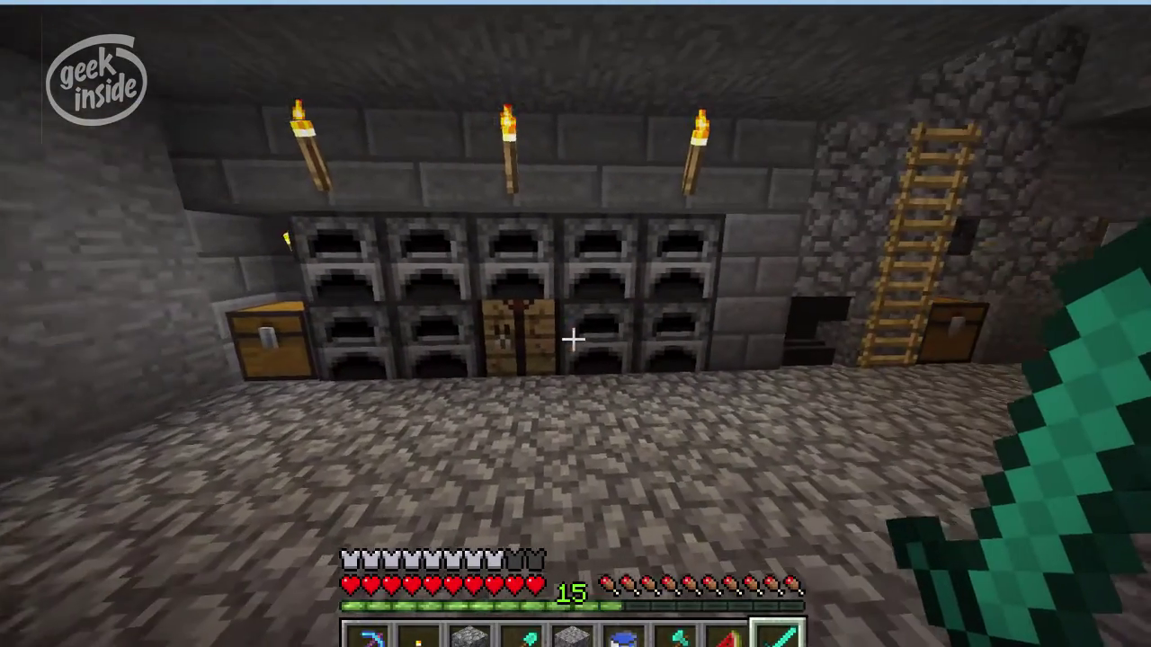
key("w")
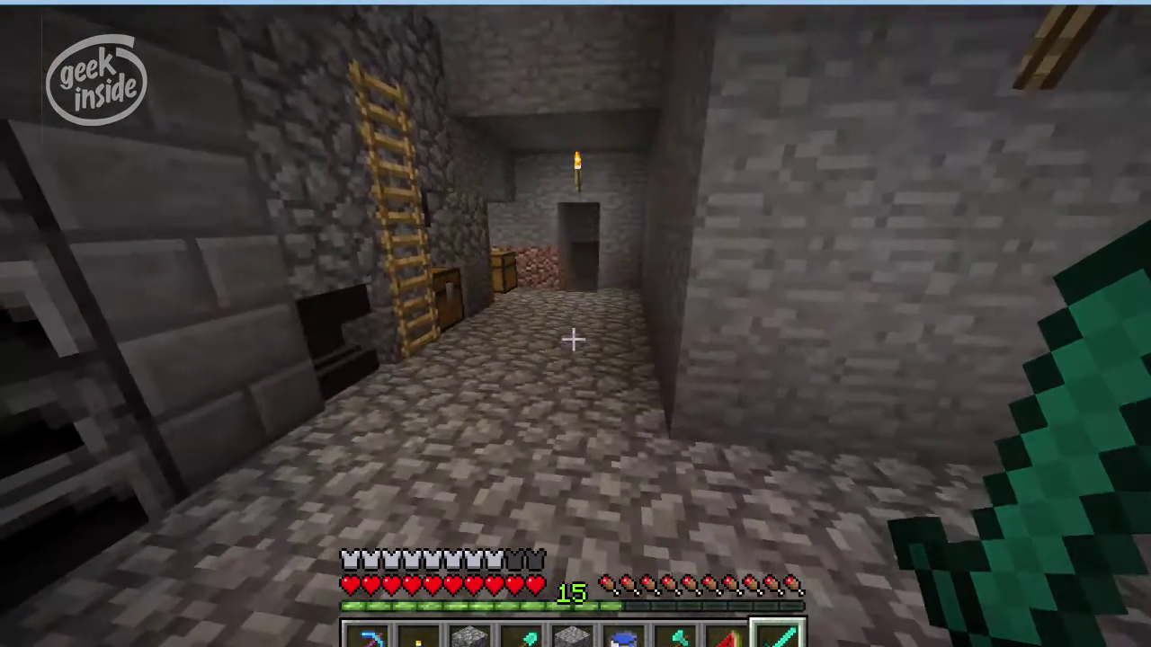
key("w")
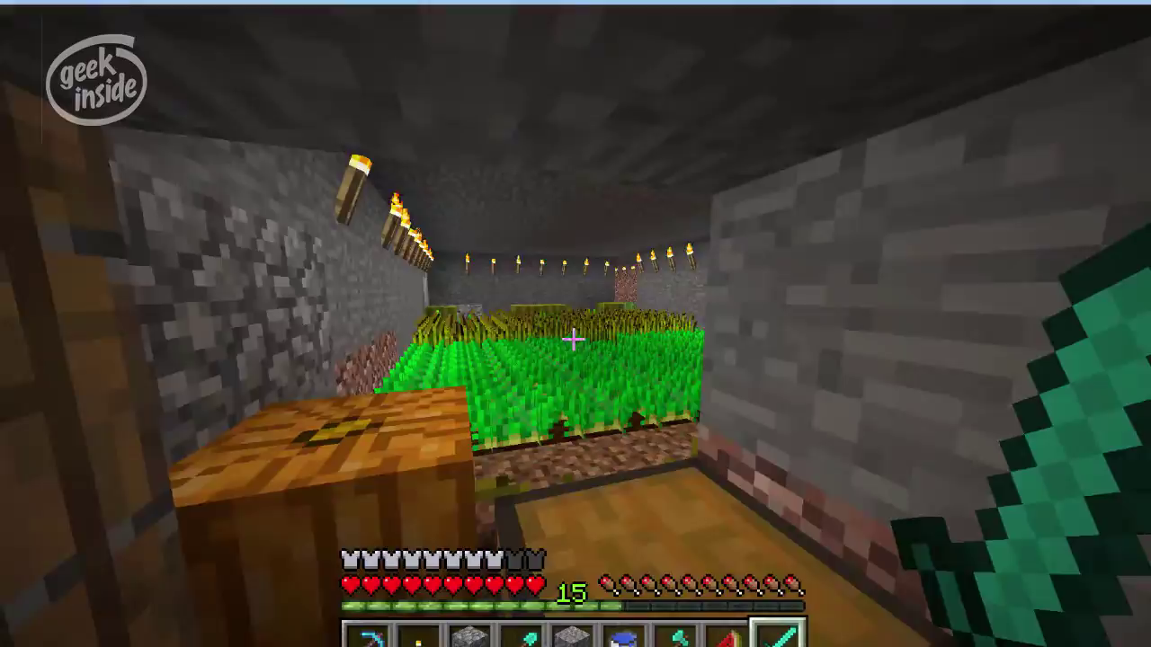
key("w")
key("w")
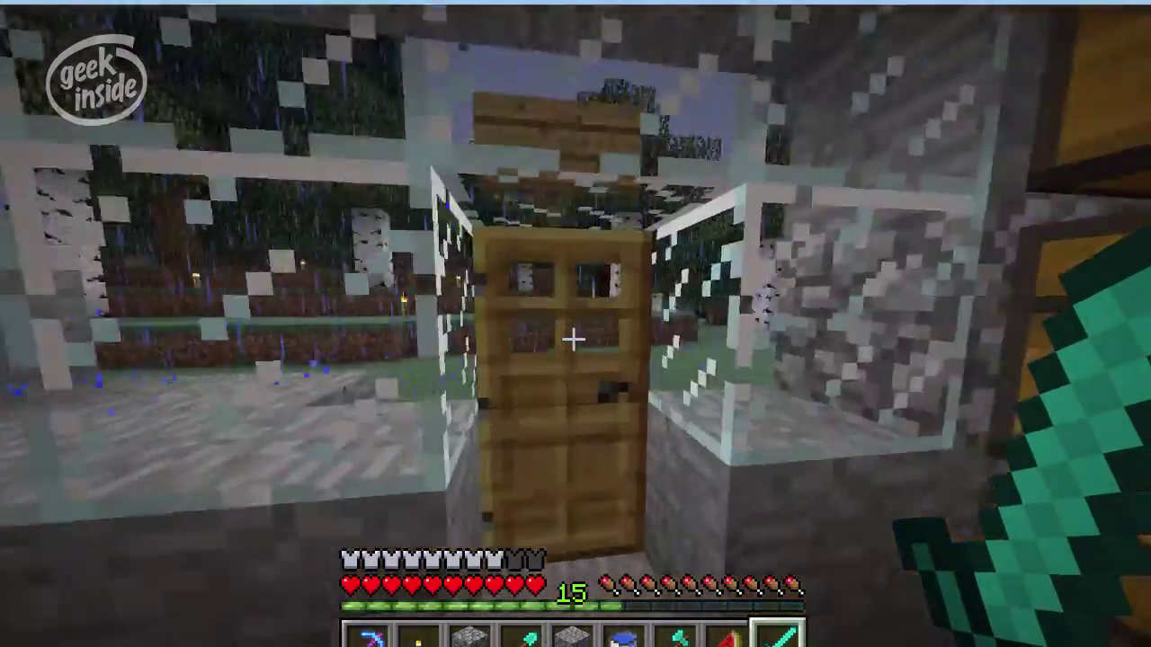
- Go out through the wooden front door, look around the rainy forest area and return inside the base
right_click(574, 338)
key("w")
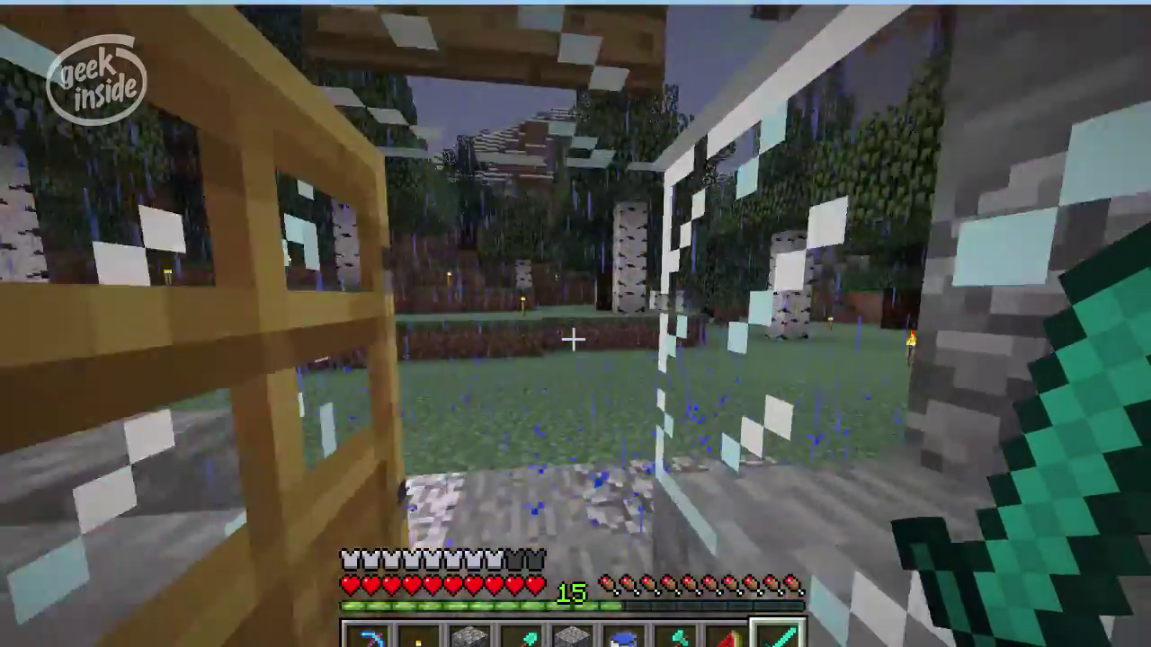
key("w")
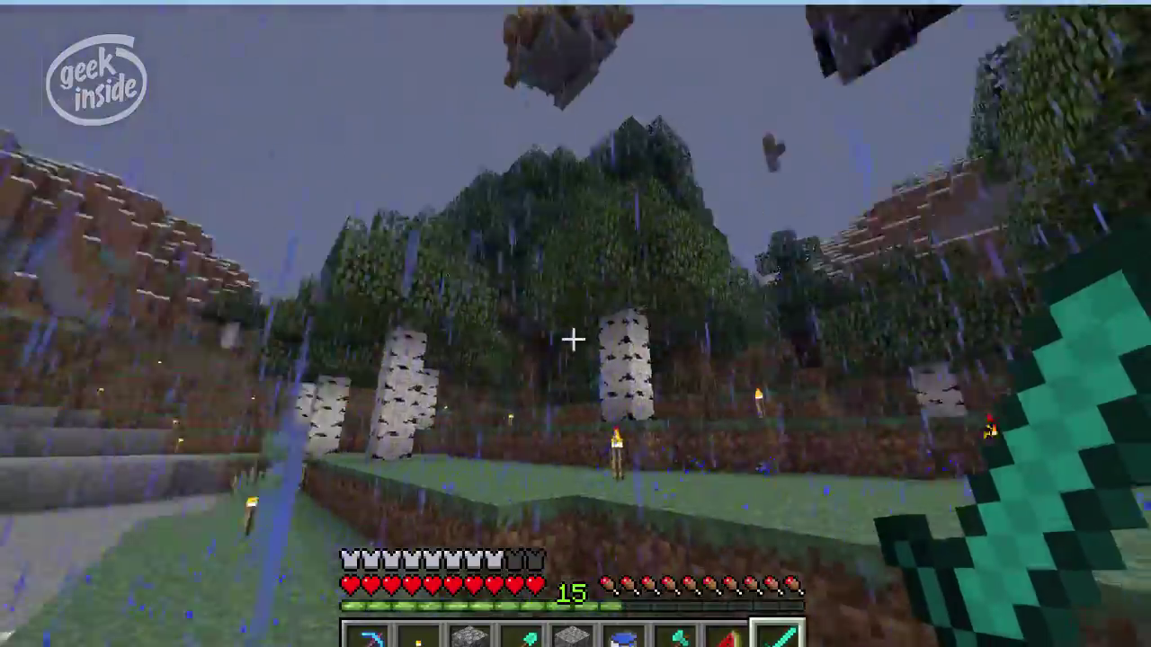
key("w")
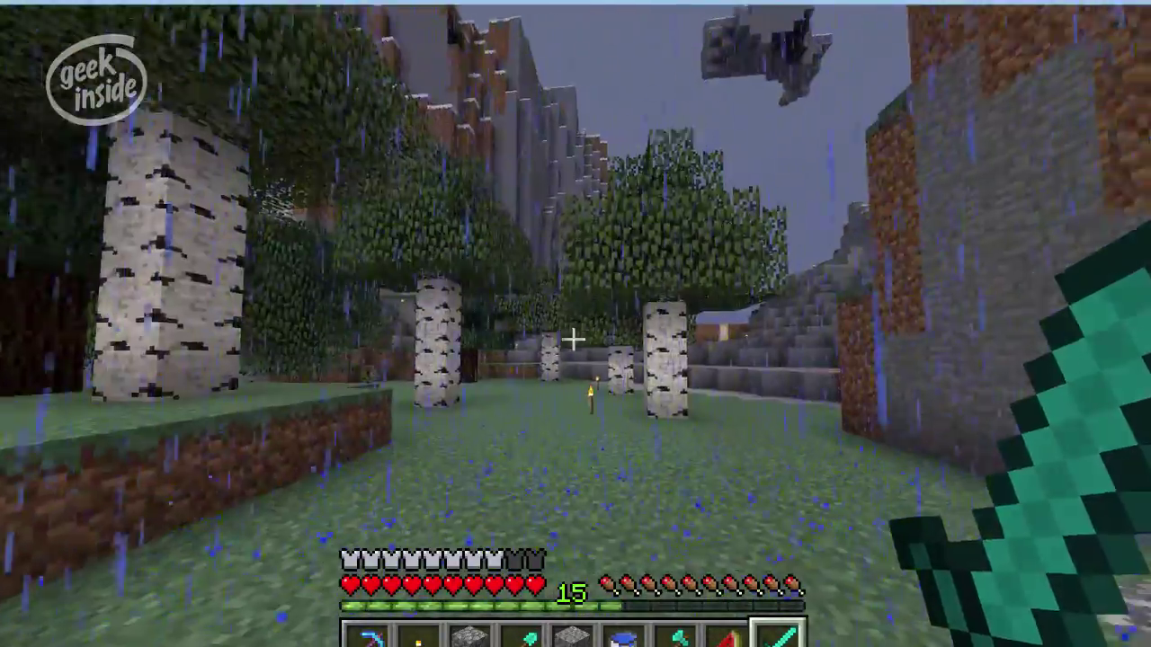
key("w")
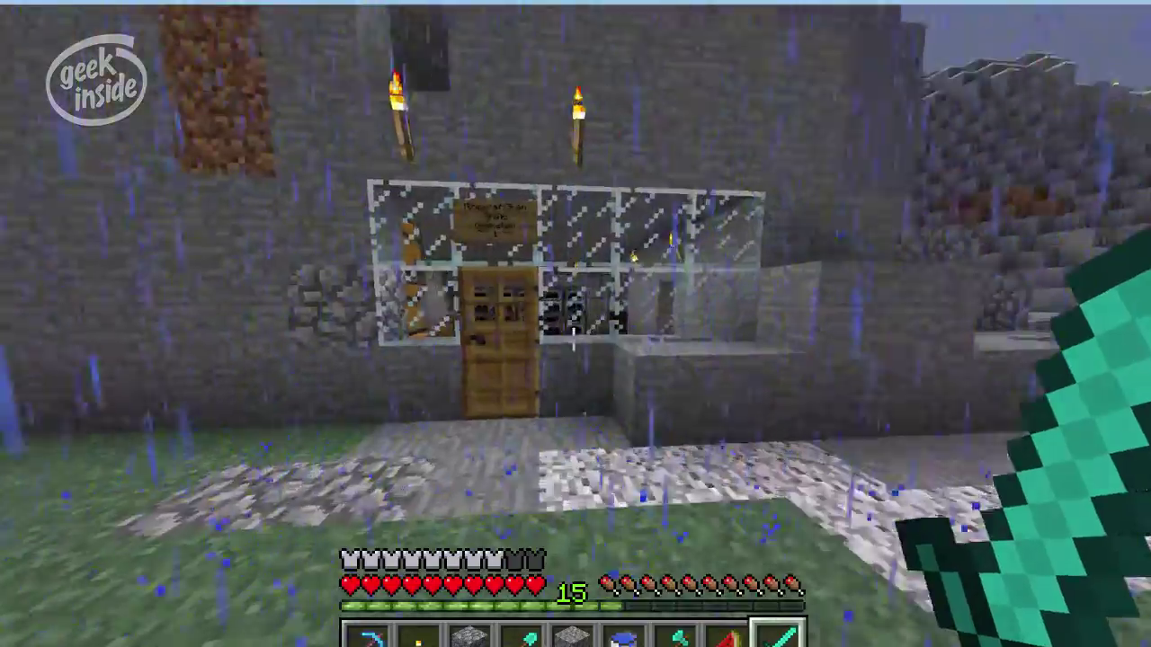
right_click(573, 338)
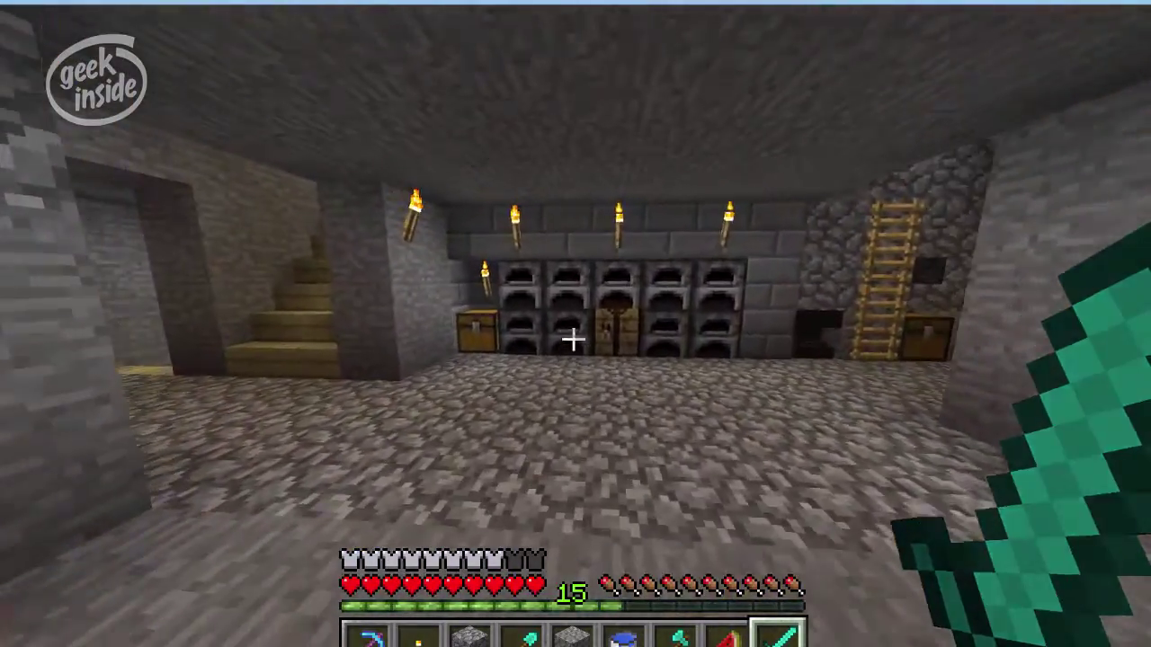
- Activate the PureBDcraft 128x MC19.zip resource pack in the game options and return to the game
key("Escape")
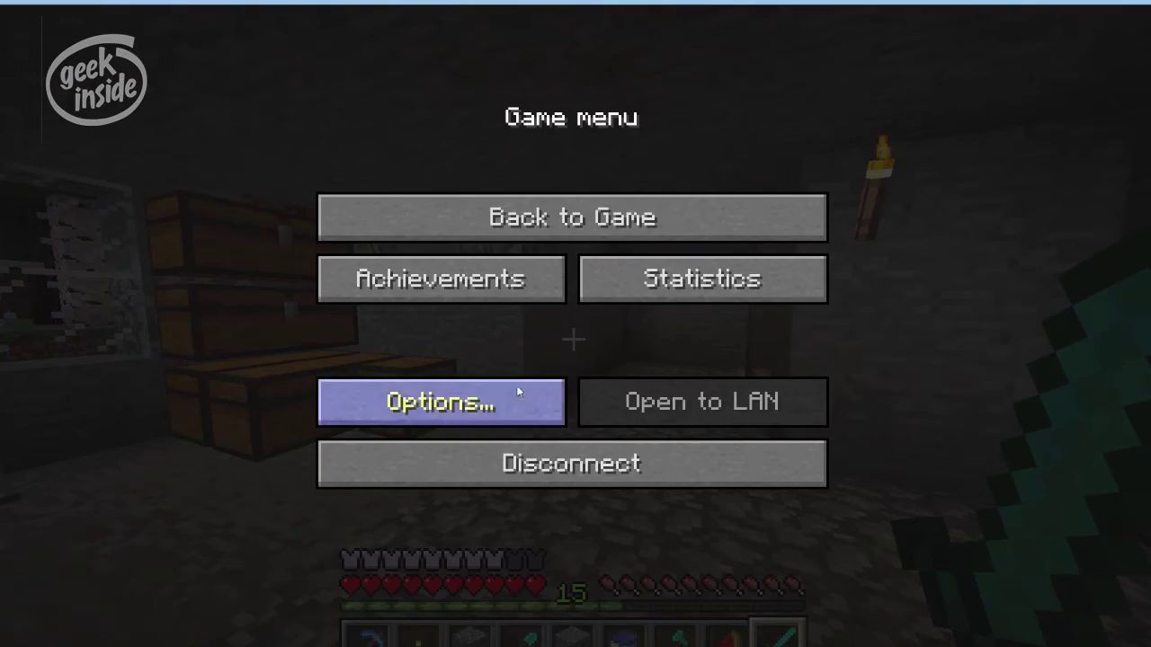
left_click(517, 400)
left_click(504, 429)
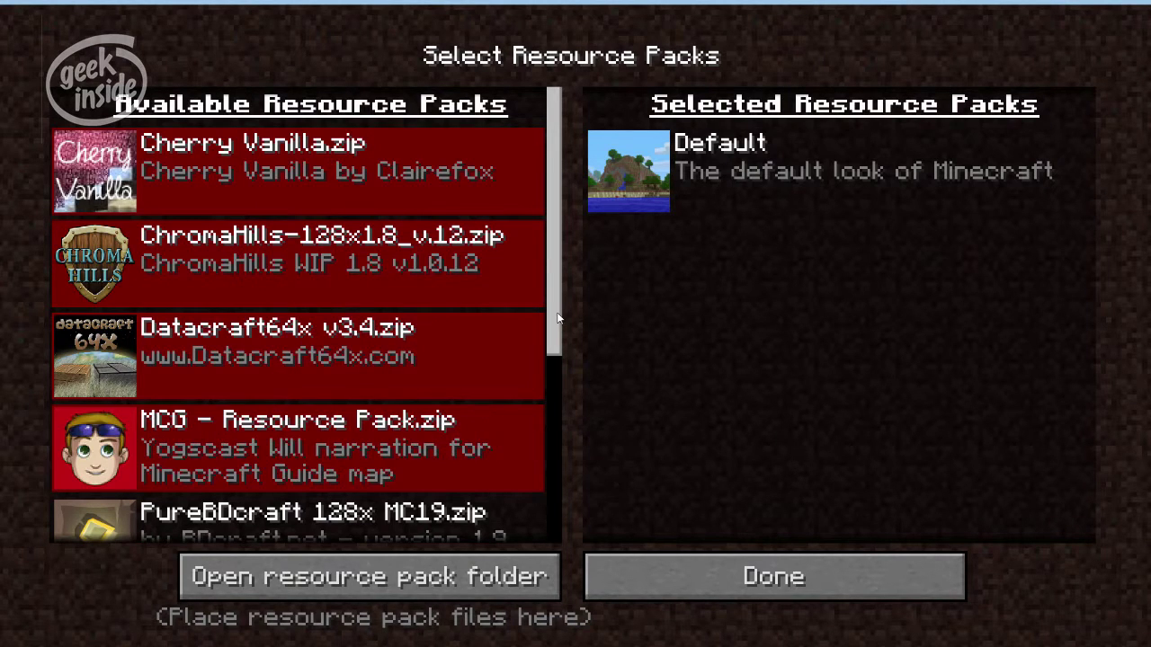
scroll(522, 377, "down", 5)
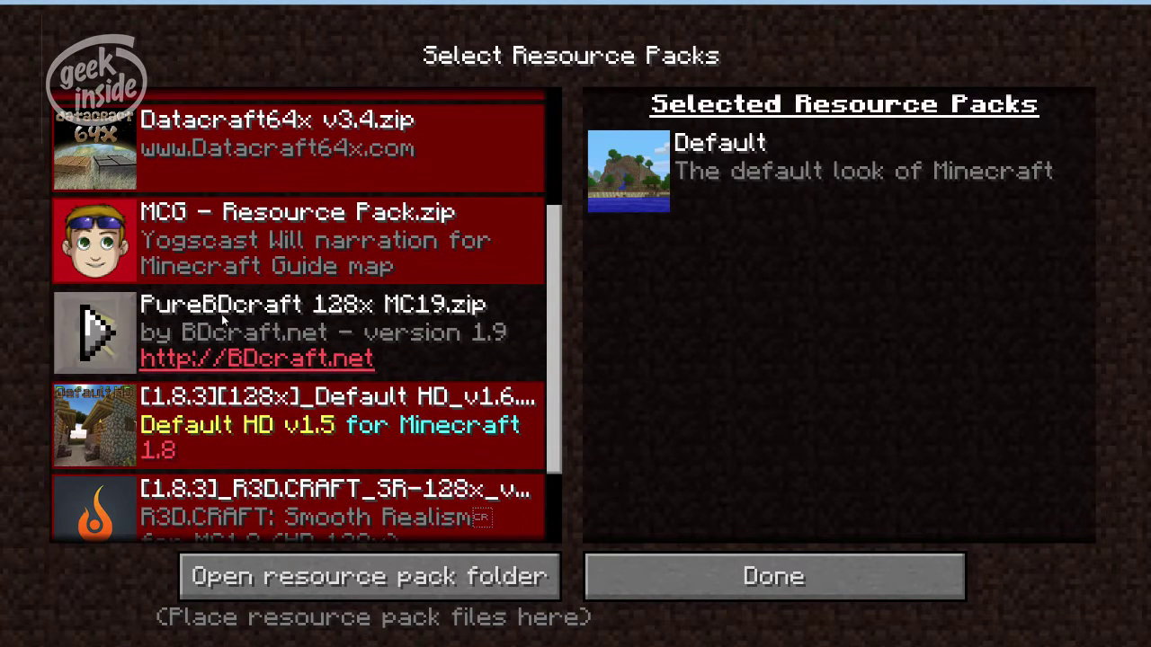
left_click(93, 331)
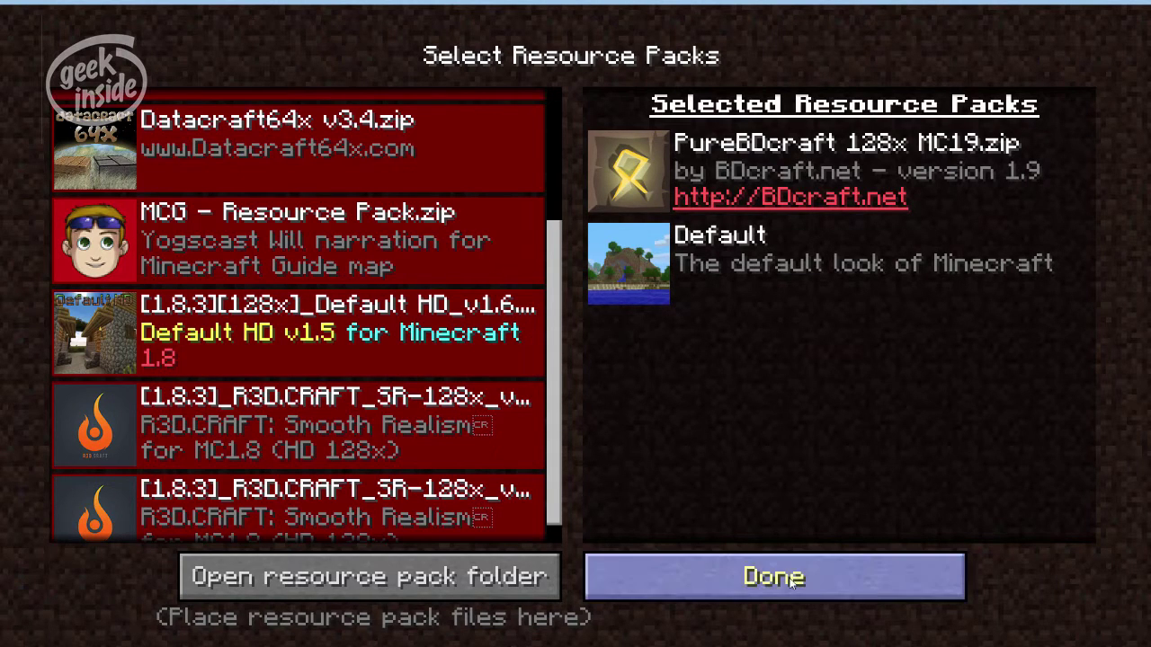
left_click(757, 584)
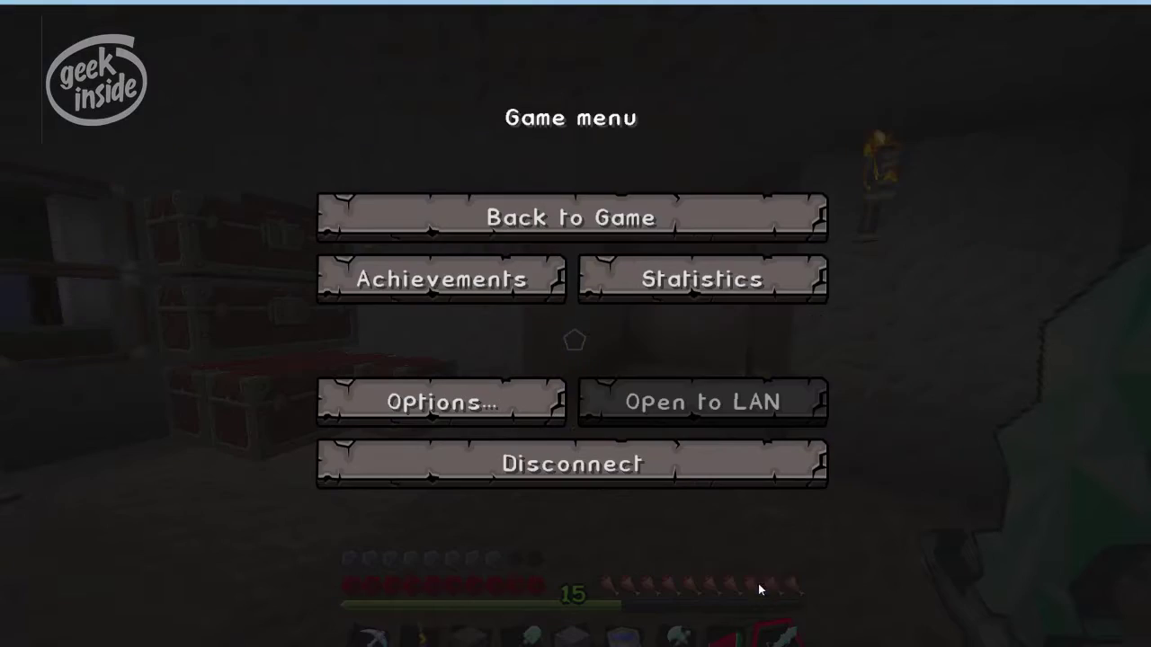
left_click(589, 233)
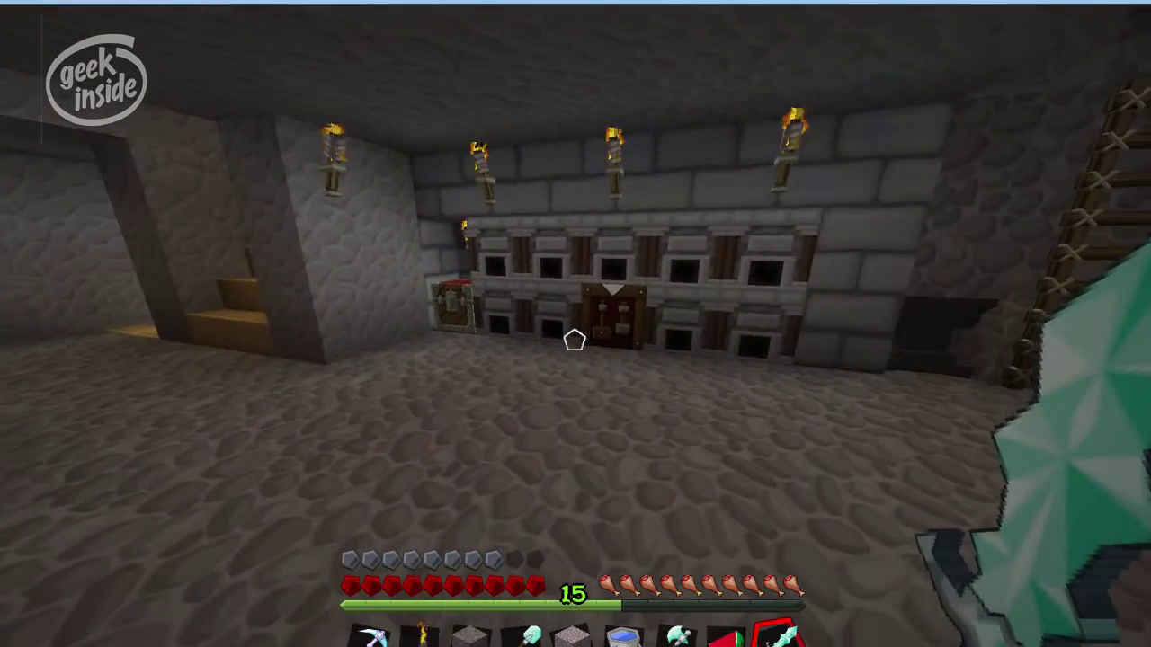
- Walk past the furnaces, stairs and hallway into the indoor farm to view the new resource pack's textures
key("w")
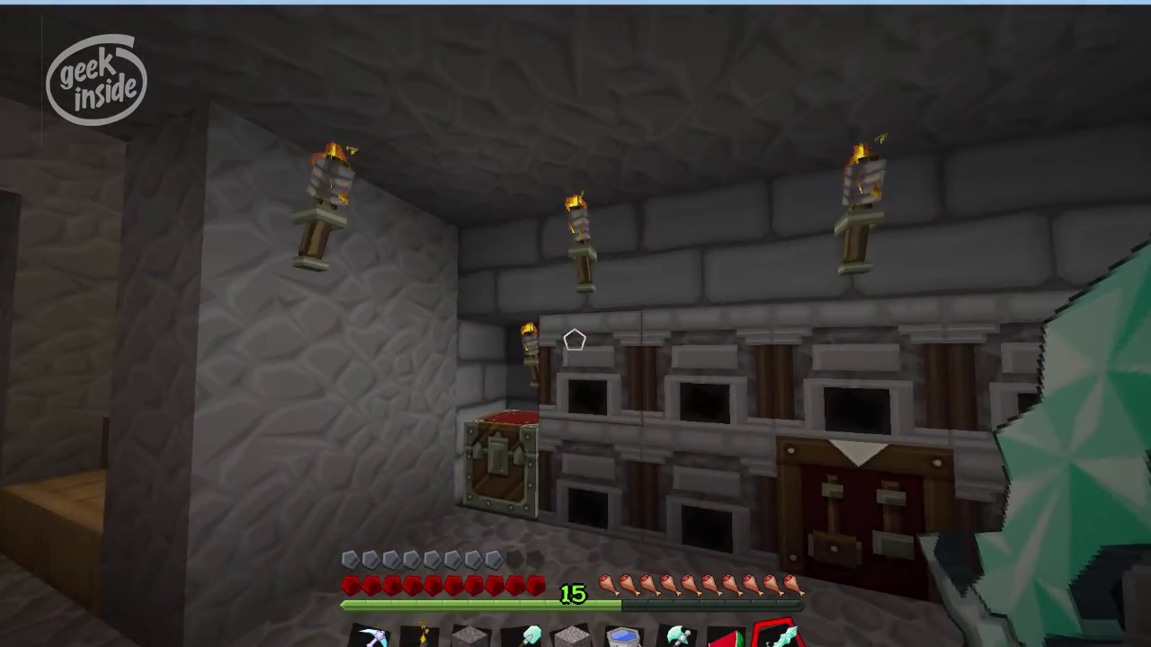
key("w")
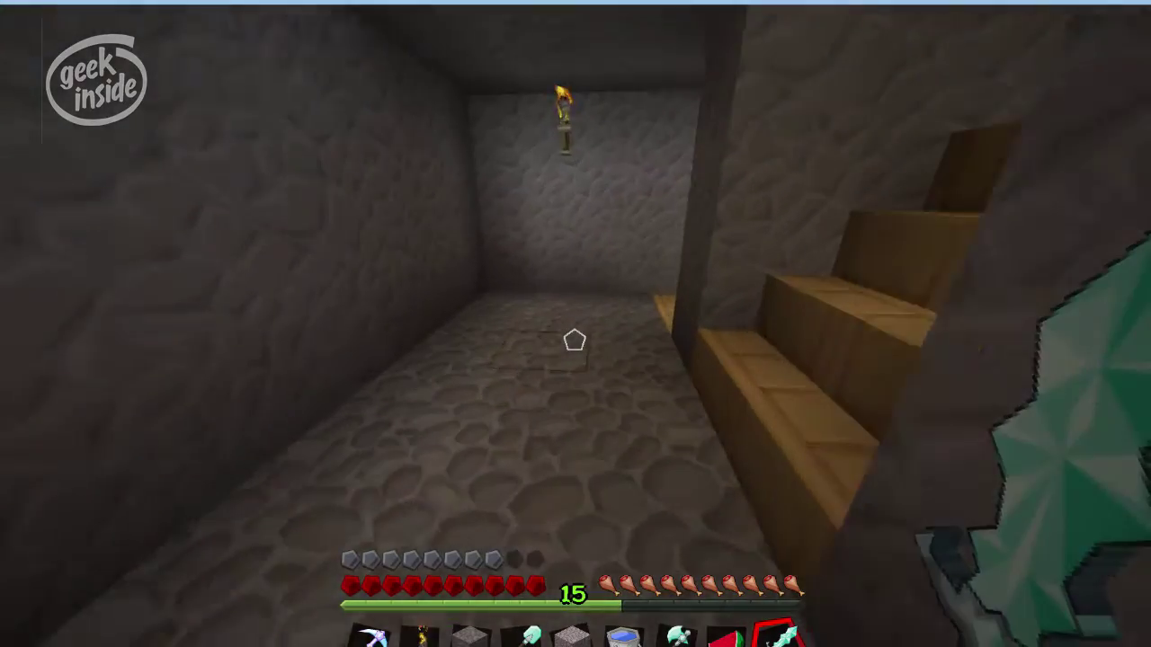
key("w")
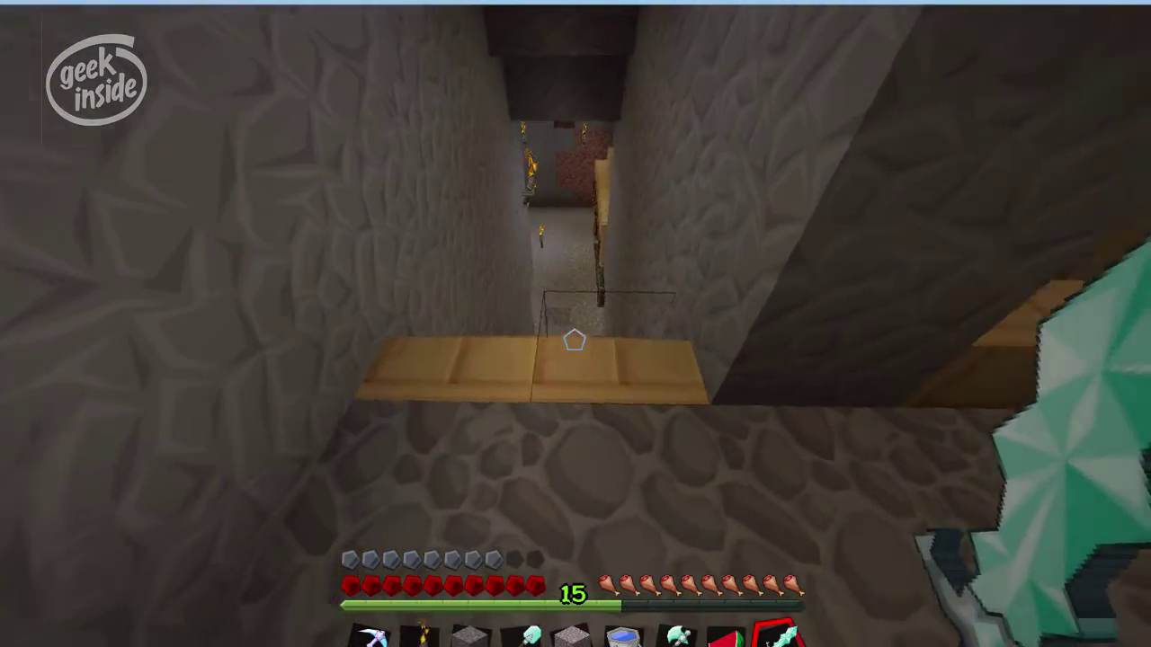
key("w")
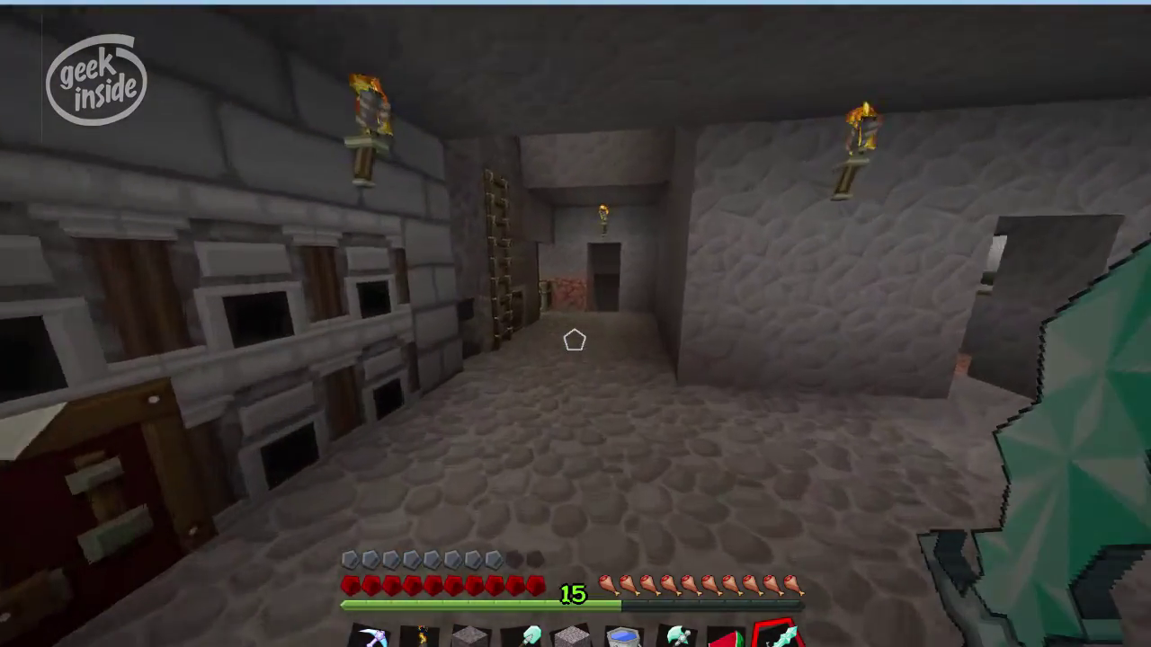
key("w")
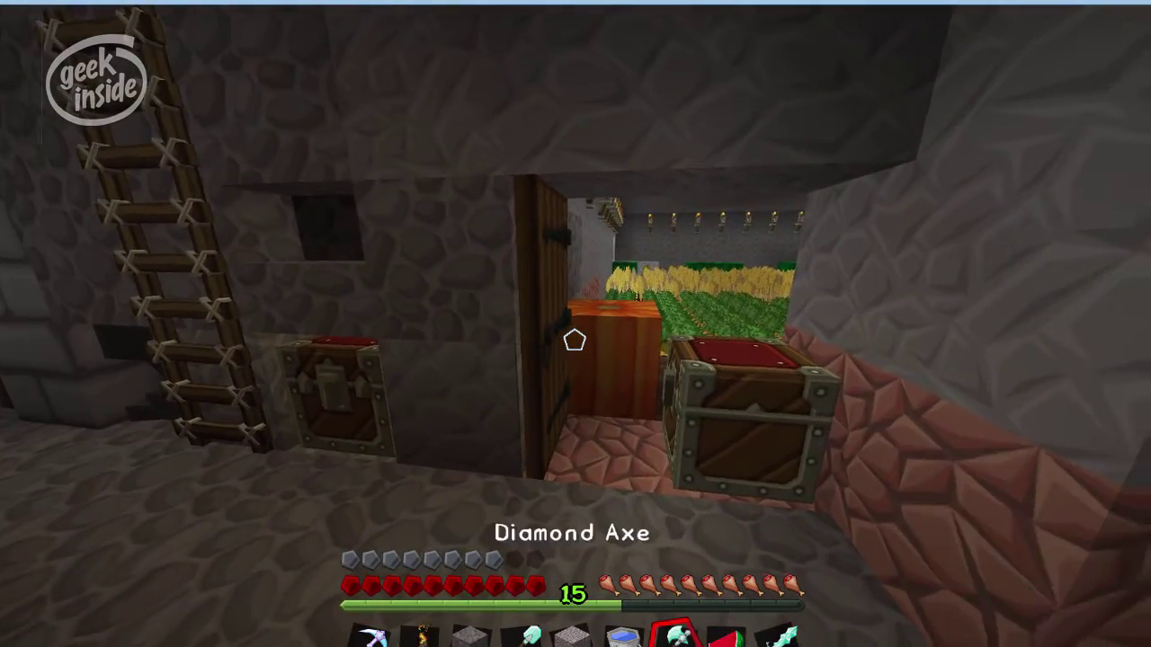
key("w")
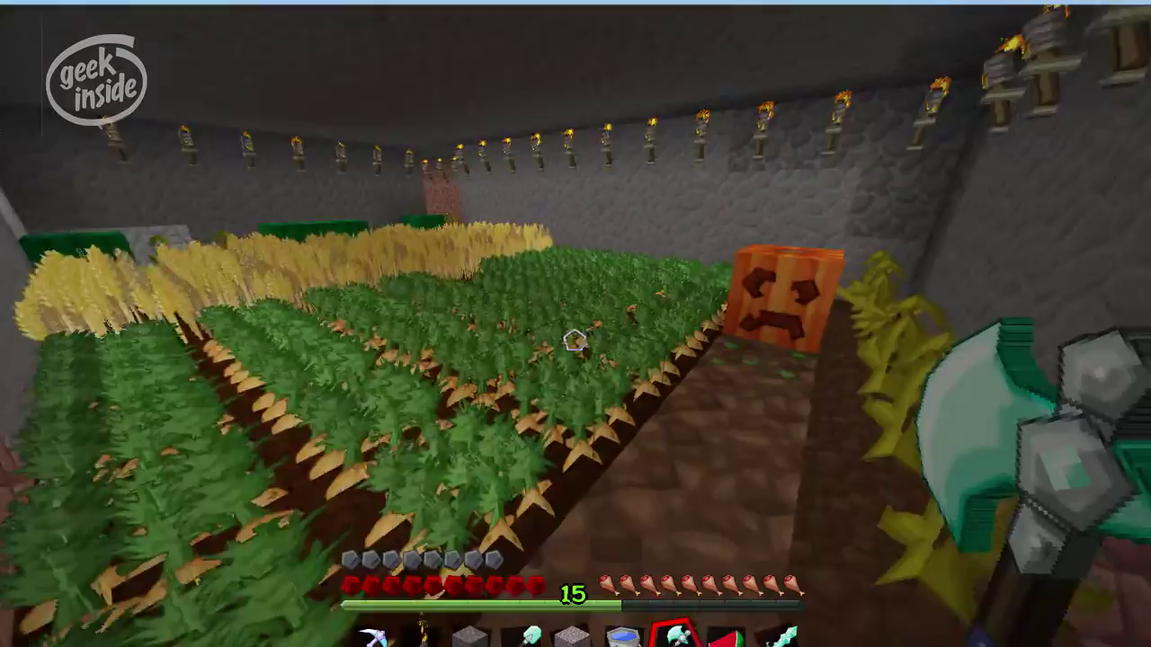
- Cross the wheat field and harvest the melons growing along the farm wall with the Diamond Axe
key("s")
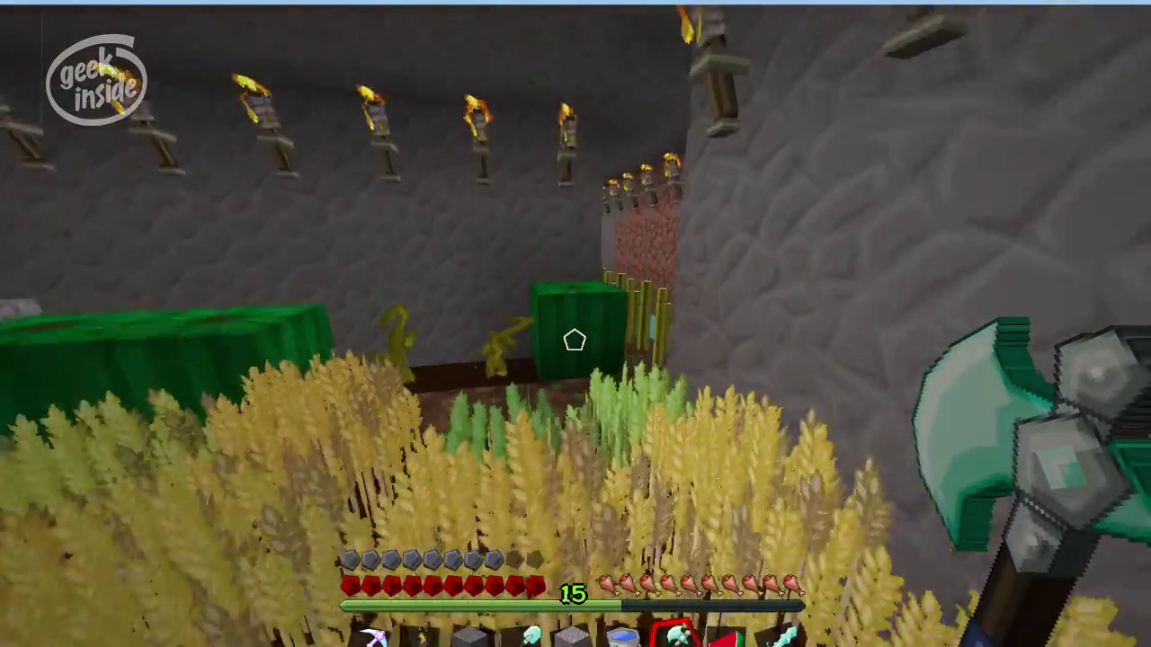
key("w")
left_click(574, 340)
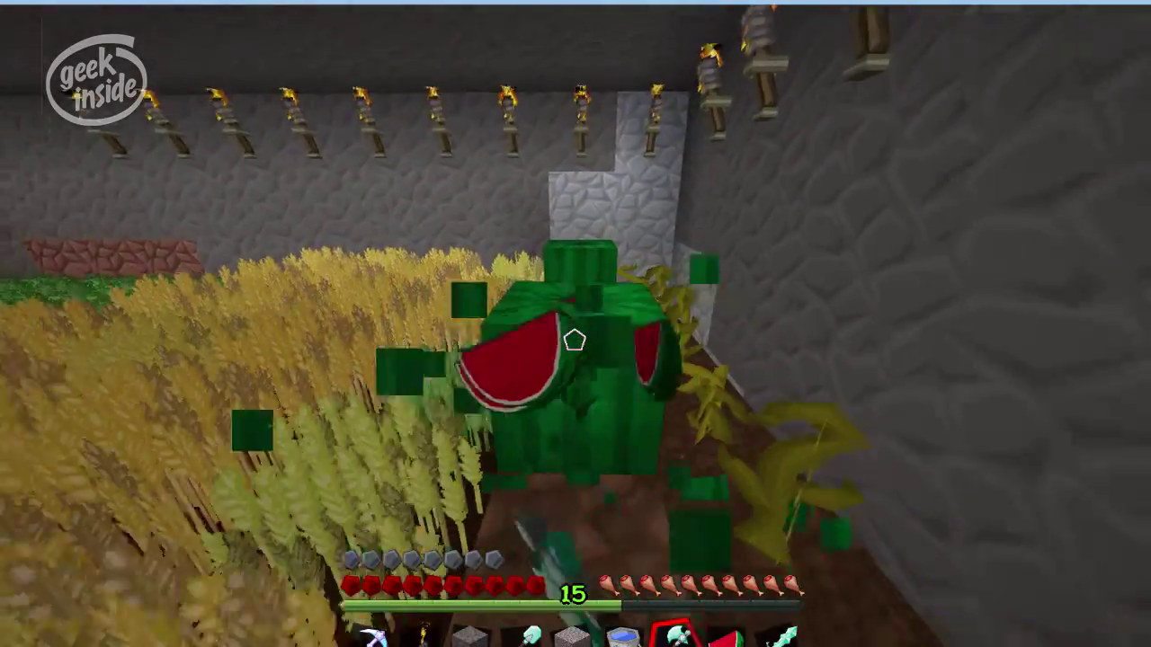
left_click(575, 340)
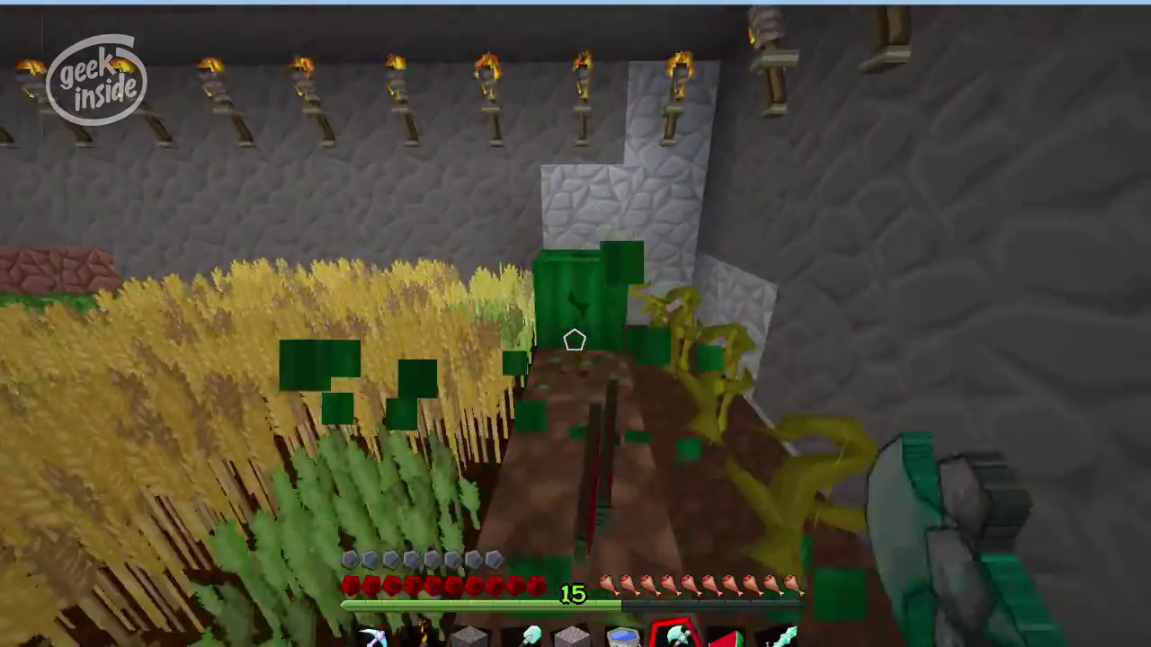
- Inspect the contents of the chest beside the farm and the chest beside the furnaces, and walk back into the main room
key("w")
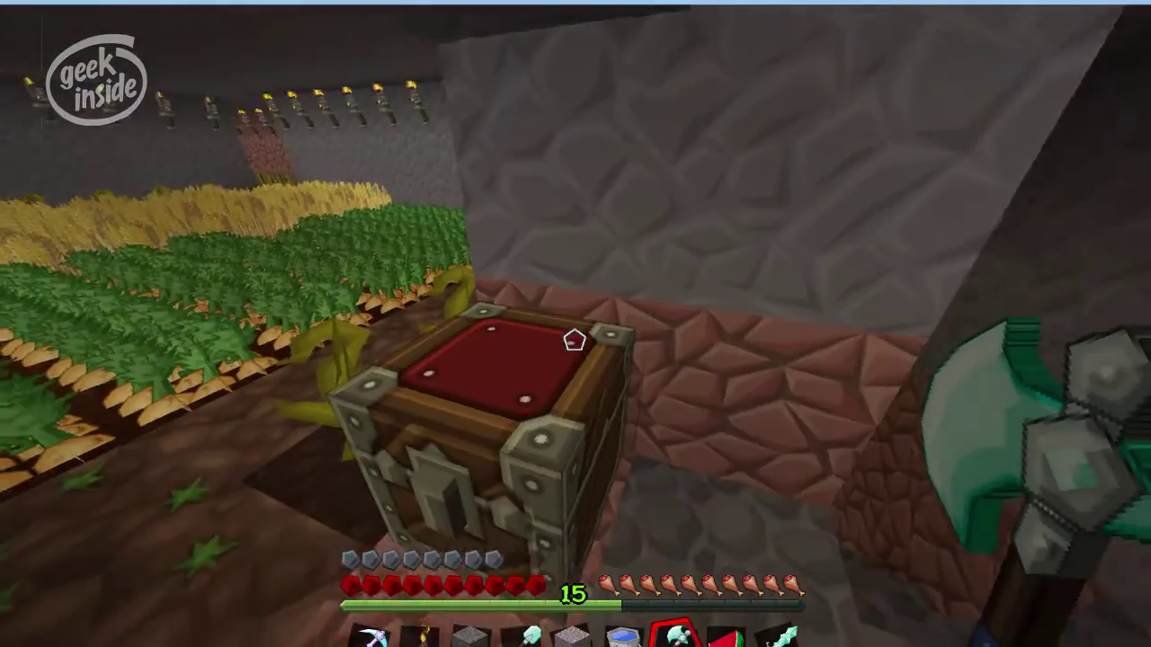
right_click(574, 340)
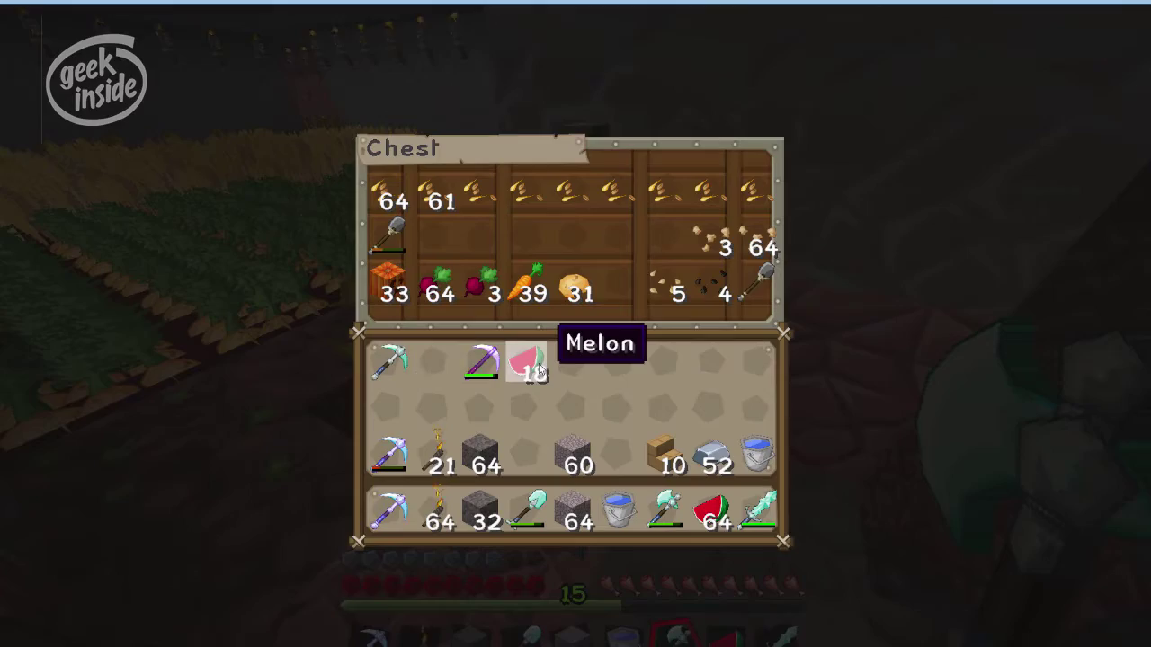
key("Escape")
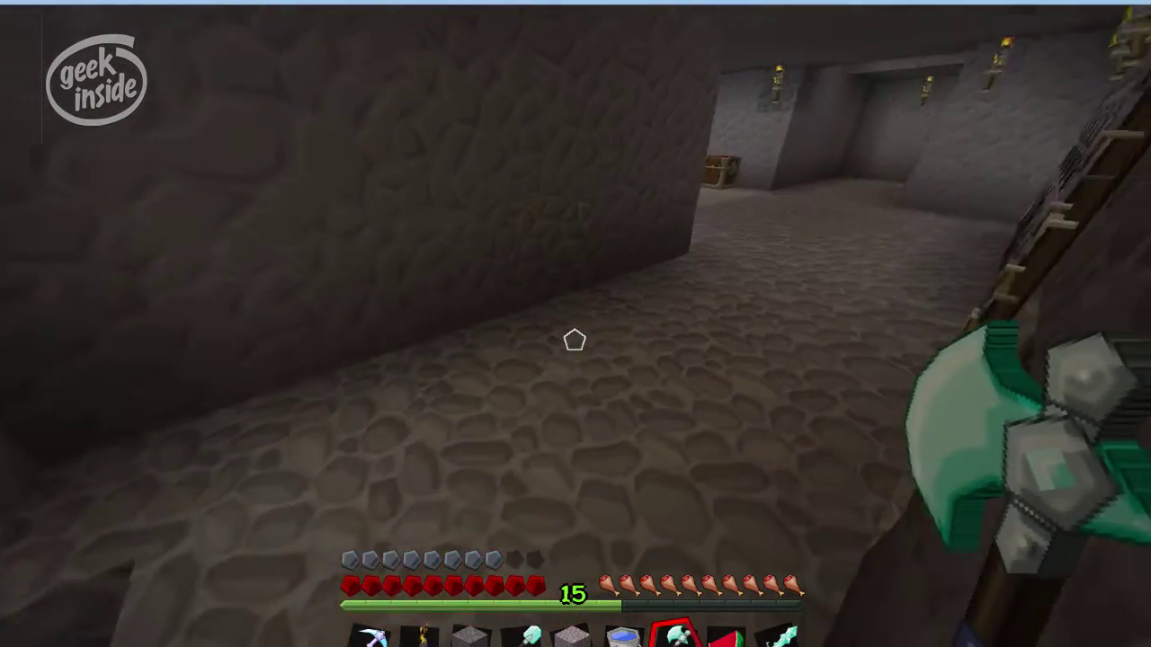
key("w")
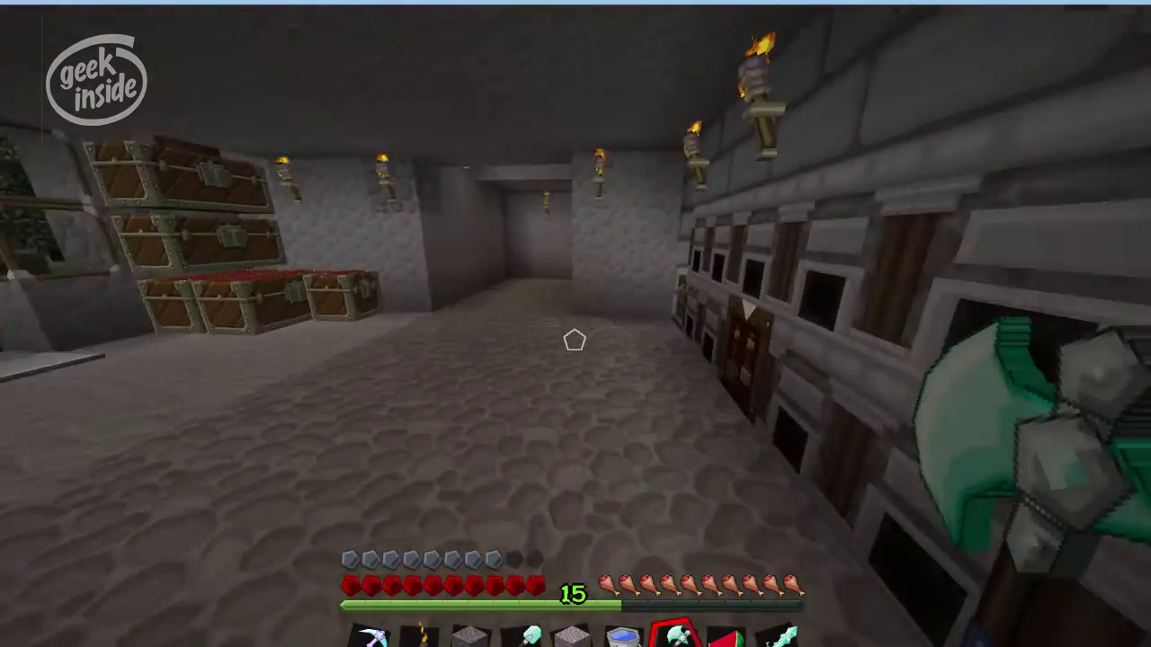
right_click(574, 340)
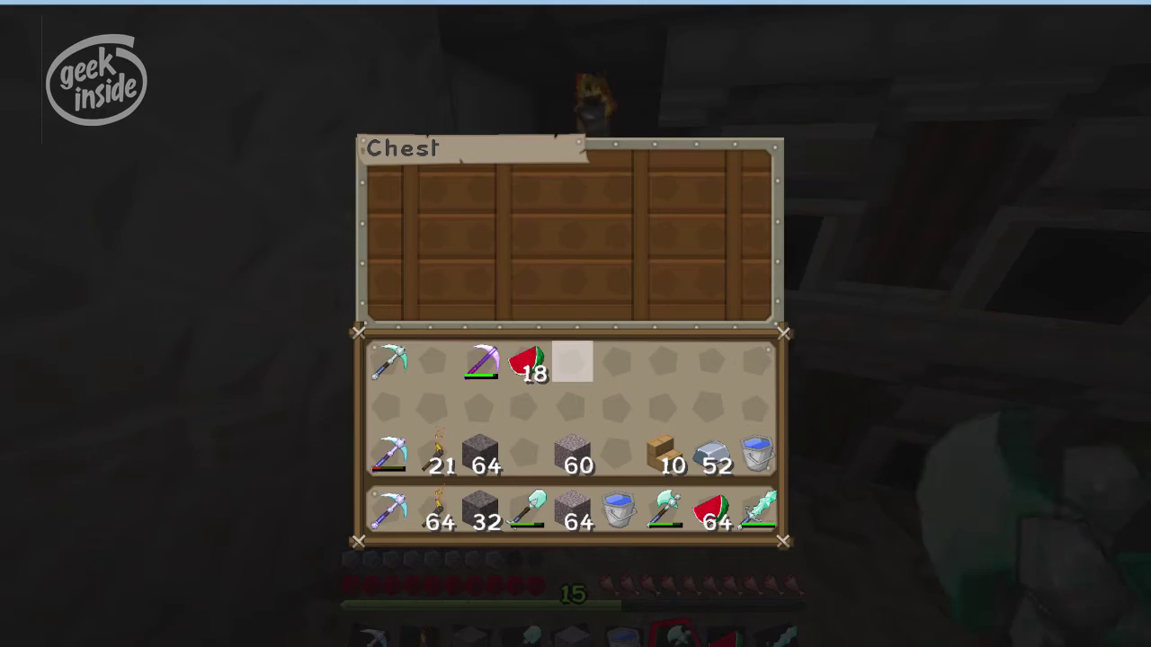
key("Escape")
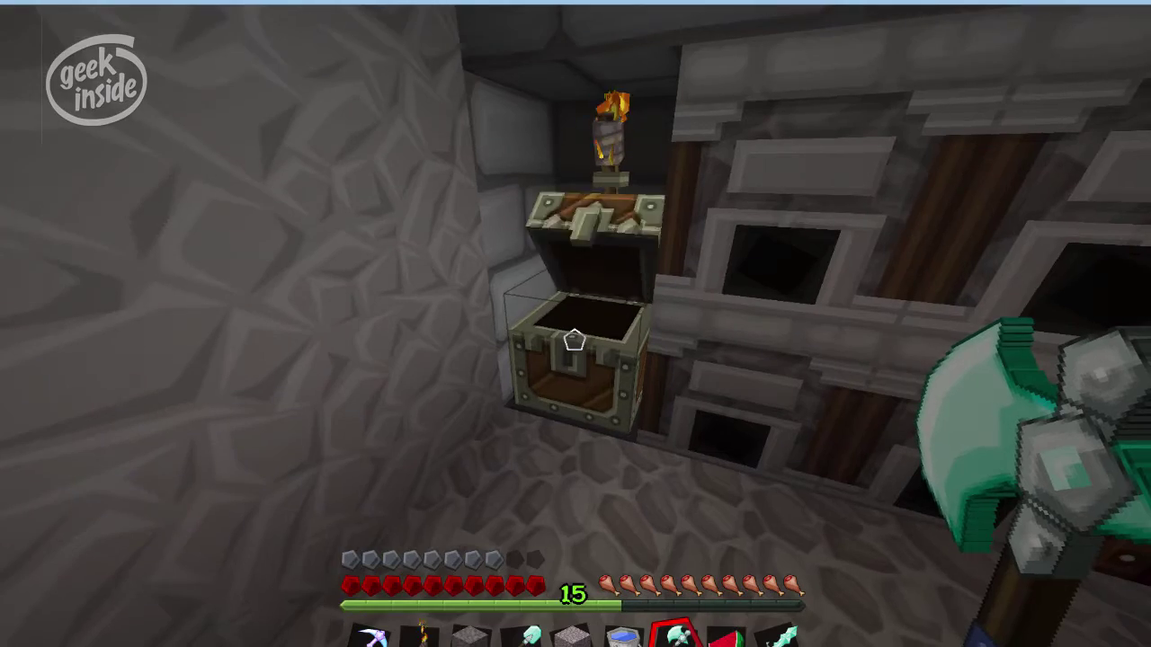
key("w")
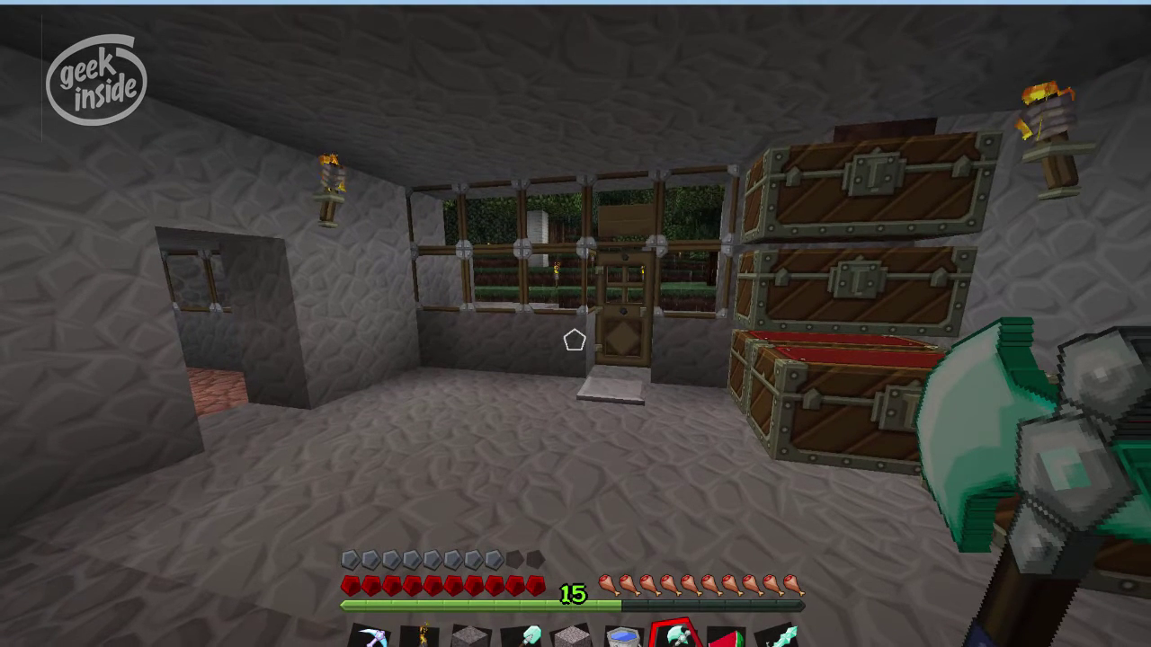
- Review which available resource packs are incompatible with this game version, and return to the game menu
key("Escape")
left_click(481, 423)
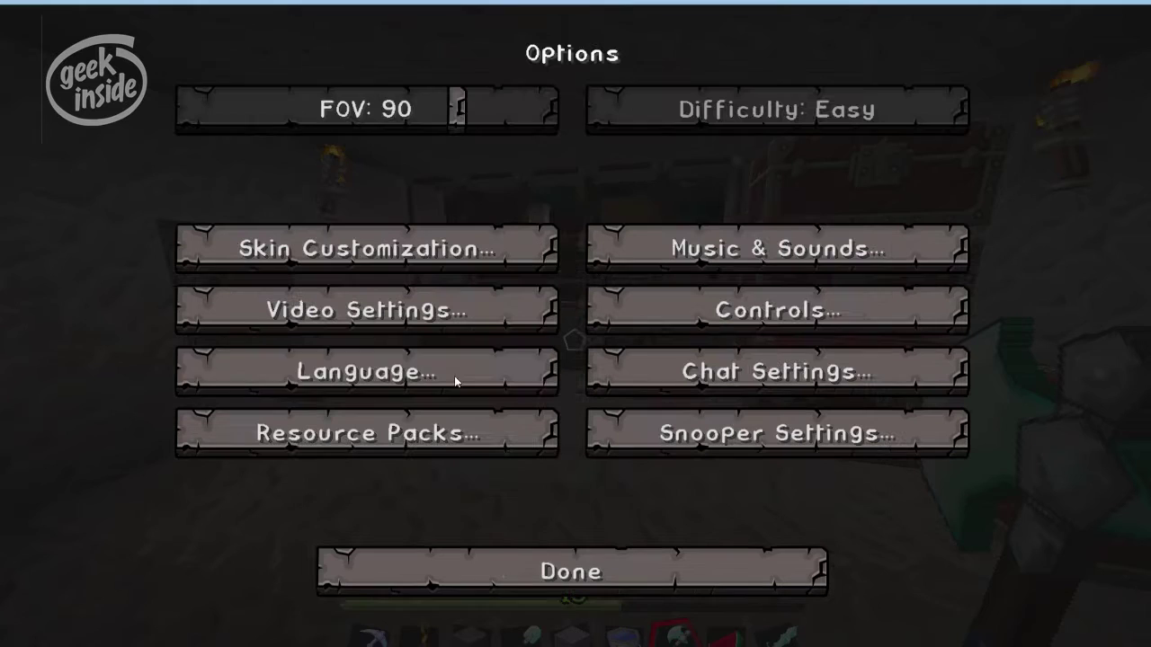
left_click(405, 434)
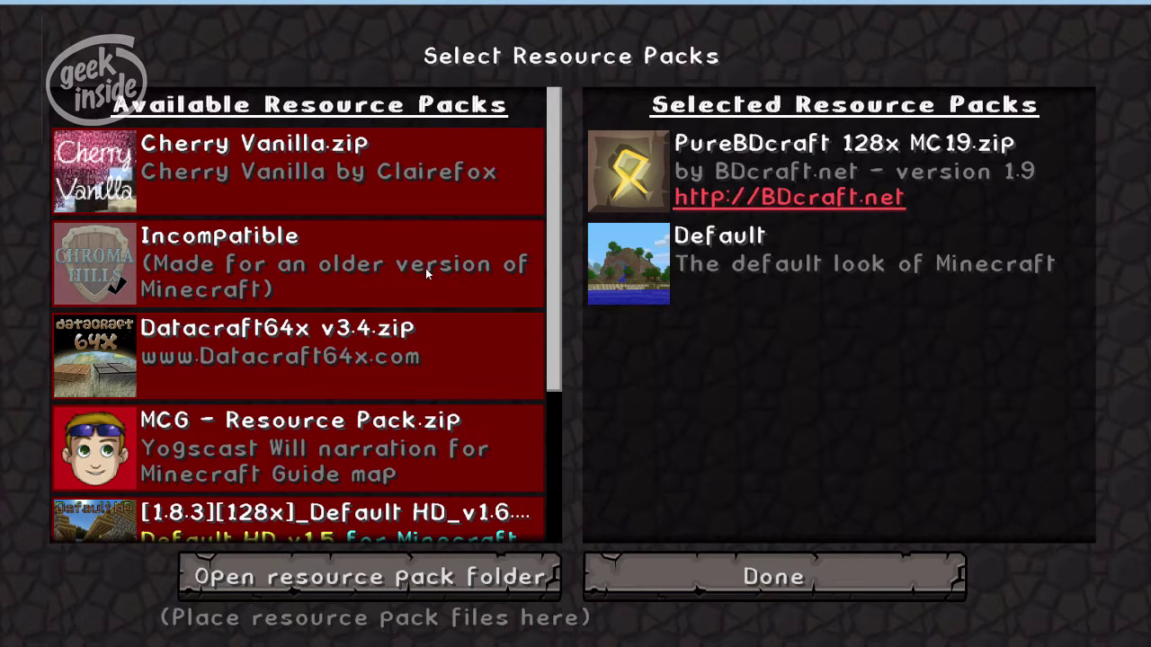
left_click(683, 576)
left_click(663, 560)
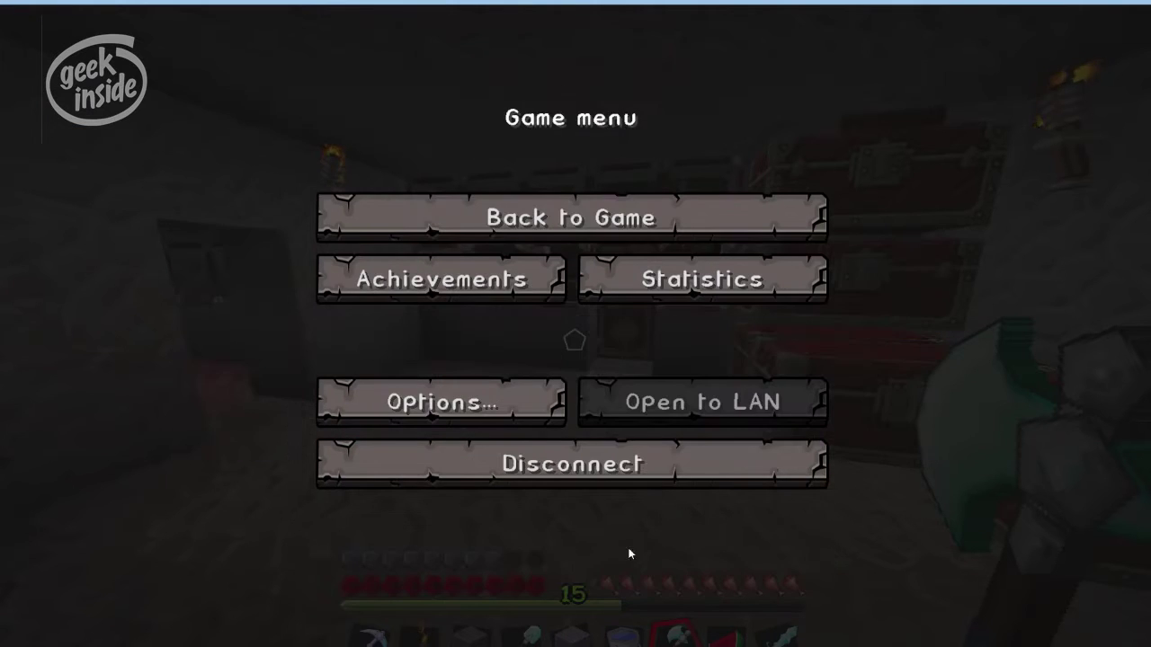
- Disconnect from the multiplayer server, leave the server list and quit Minecraft
left_click(659, 462)
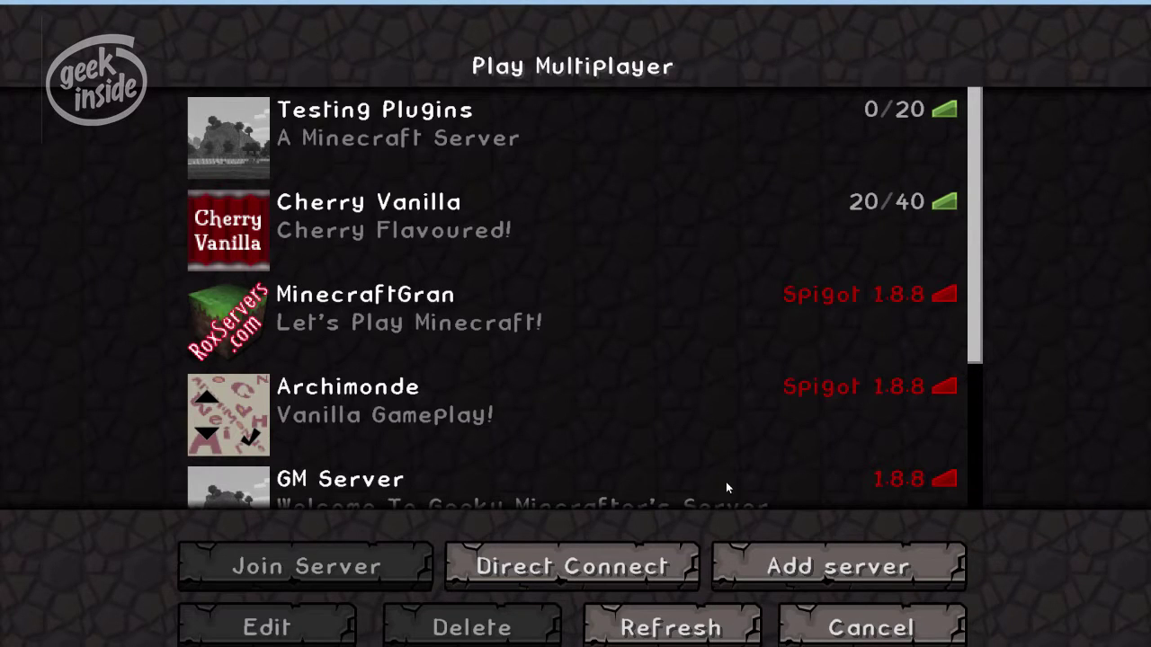
left_click(854, 632)
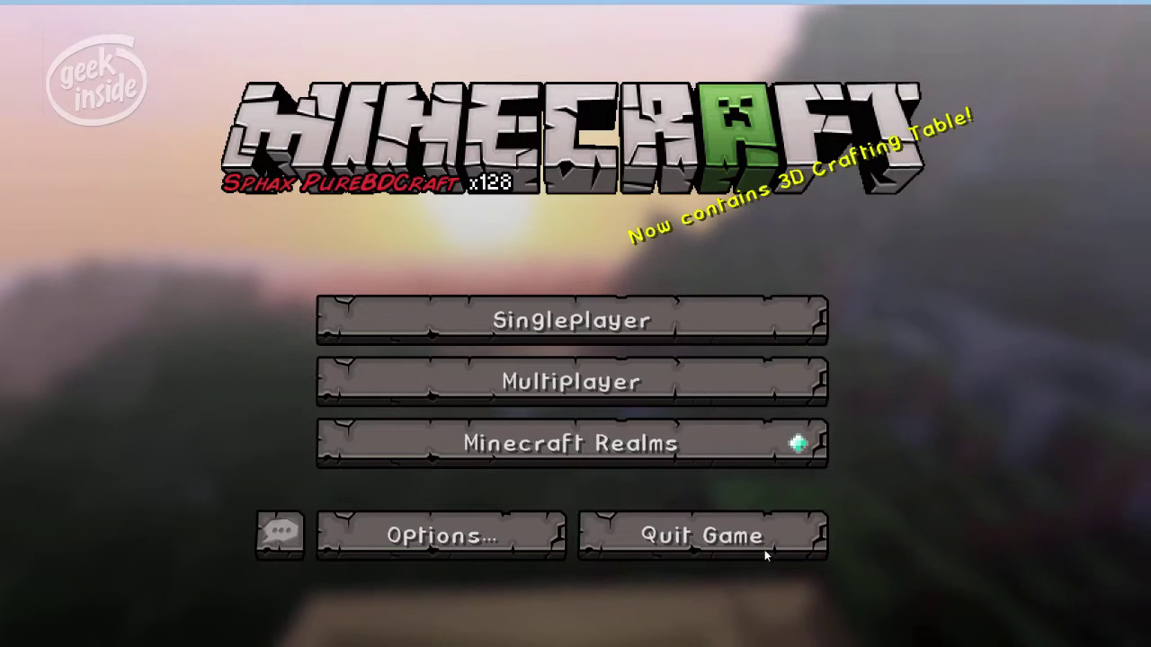
left_click(743, 537)
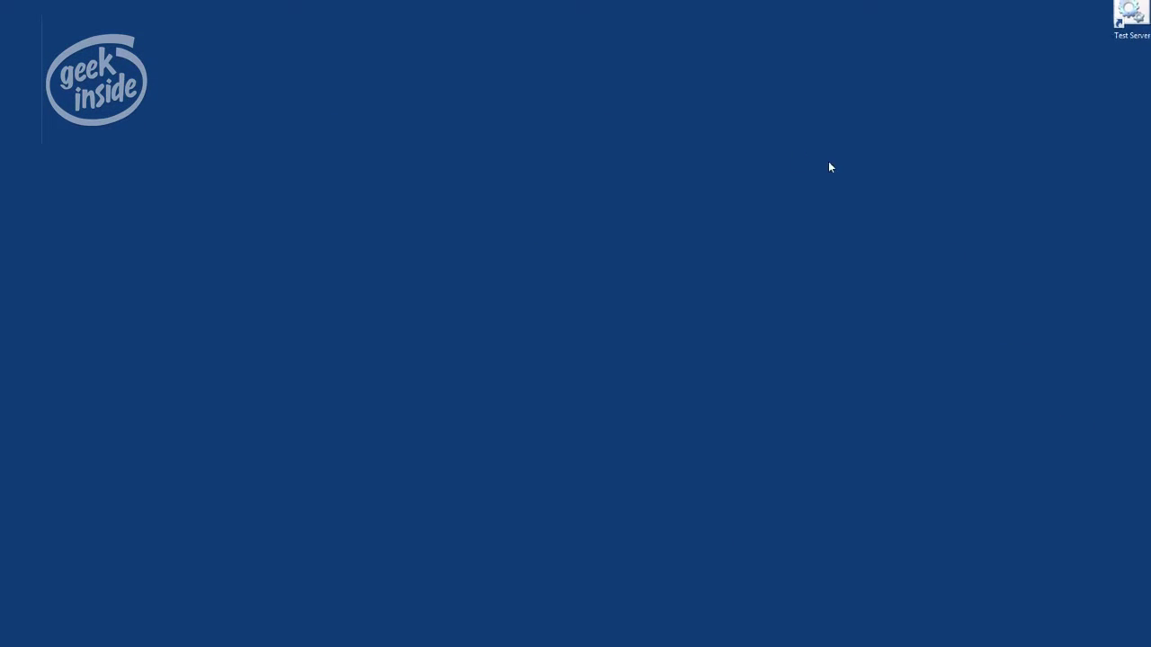
- Bring up the .minecraft resourcepacks folder and the Minecraft Mods Texture Packs folder side by side in File Explorer
mouse_move(1147, 431)
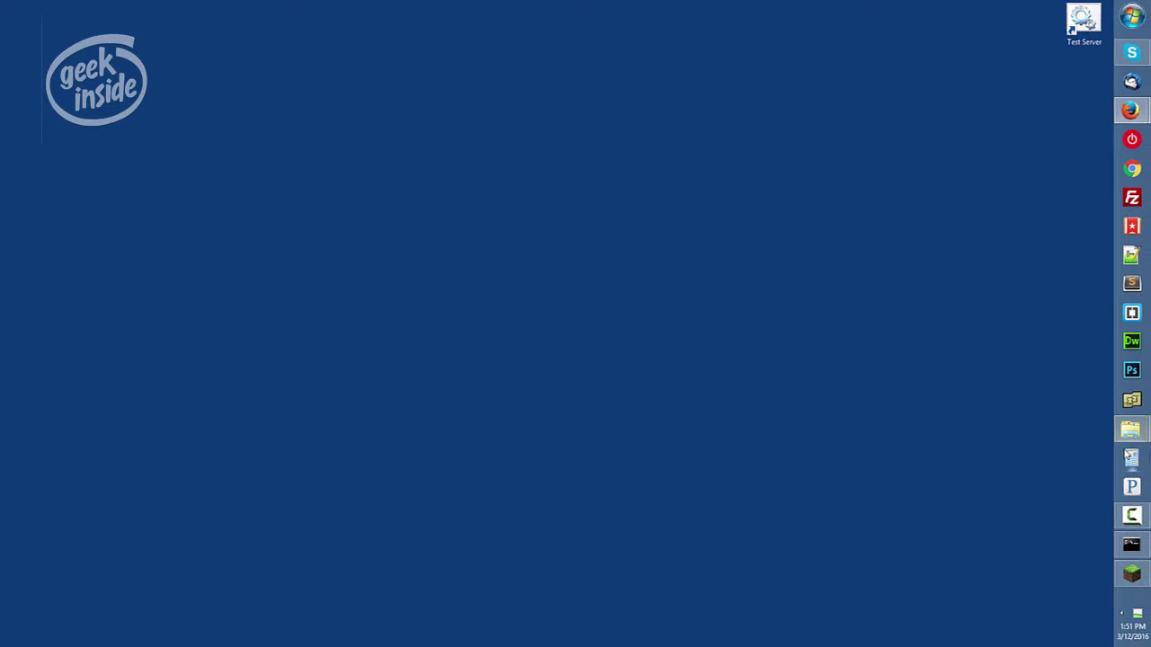
left_click(1036, 387)
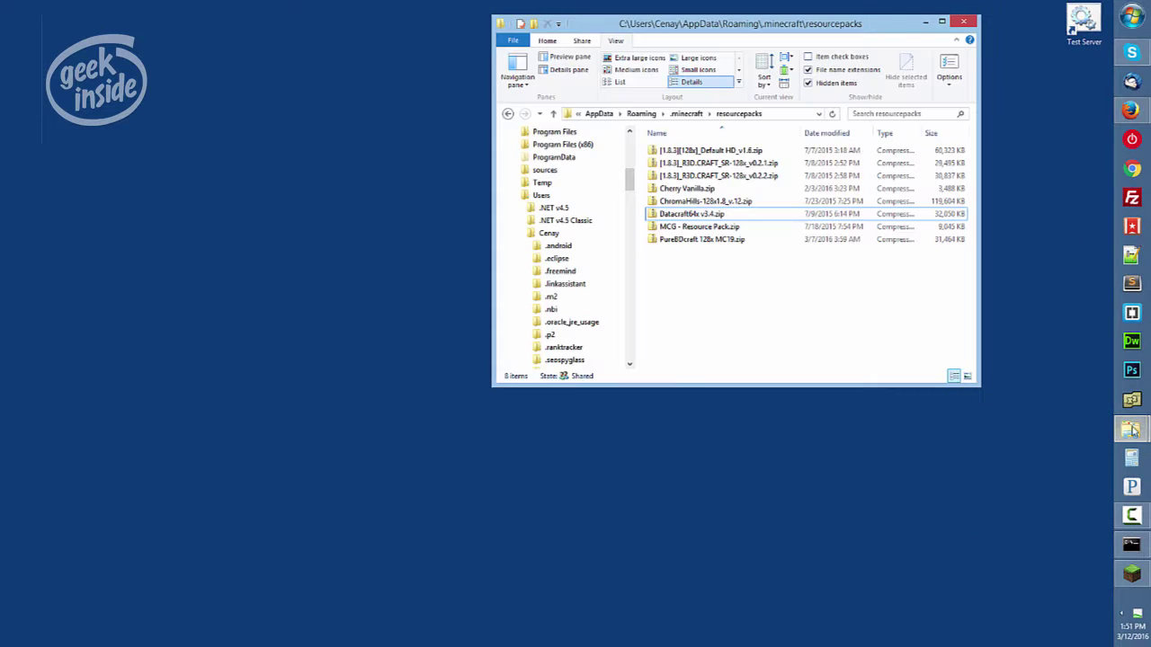
mouse_move(1131, 431)
left_click(1054, 475)
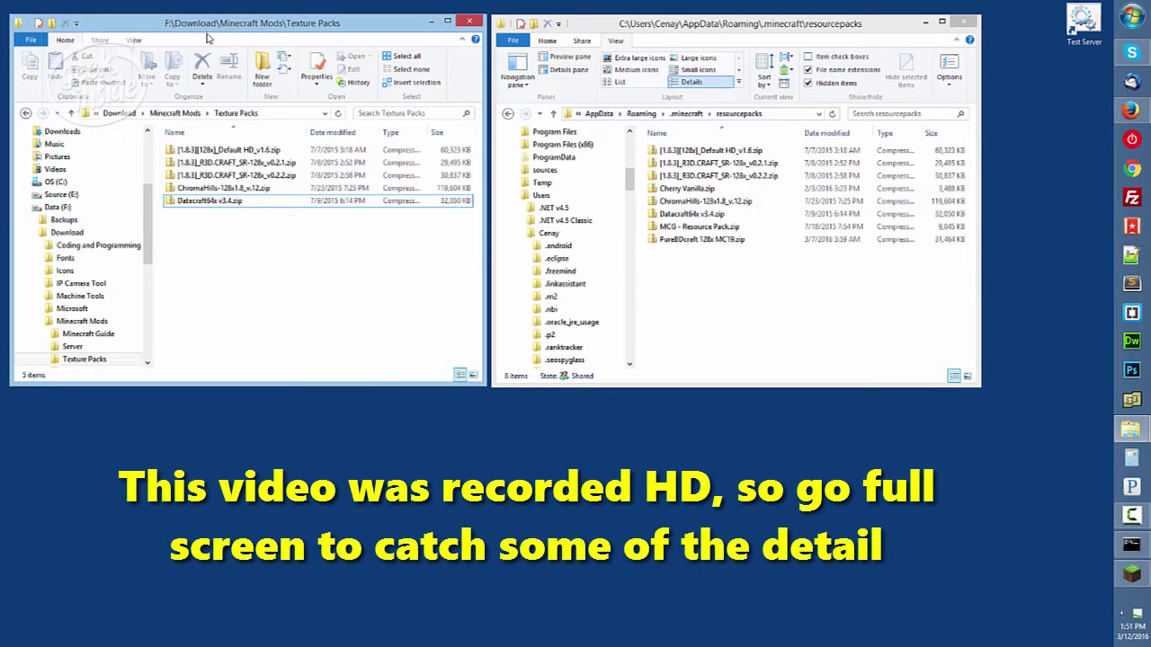
left_click(642, 33)
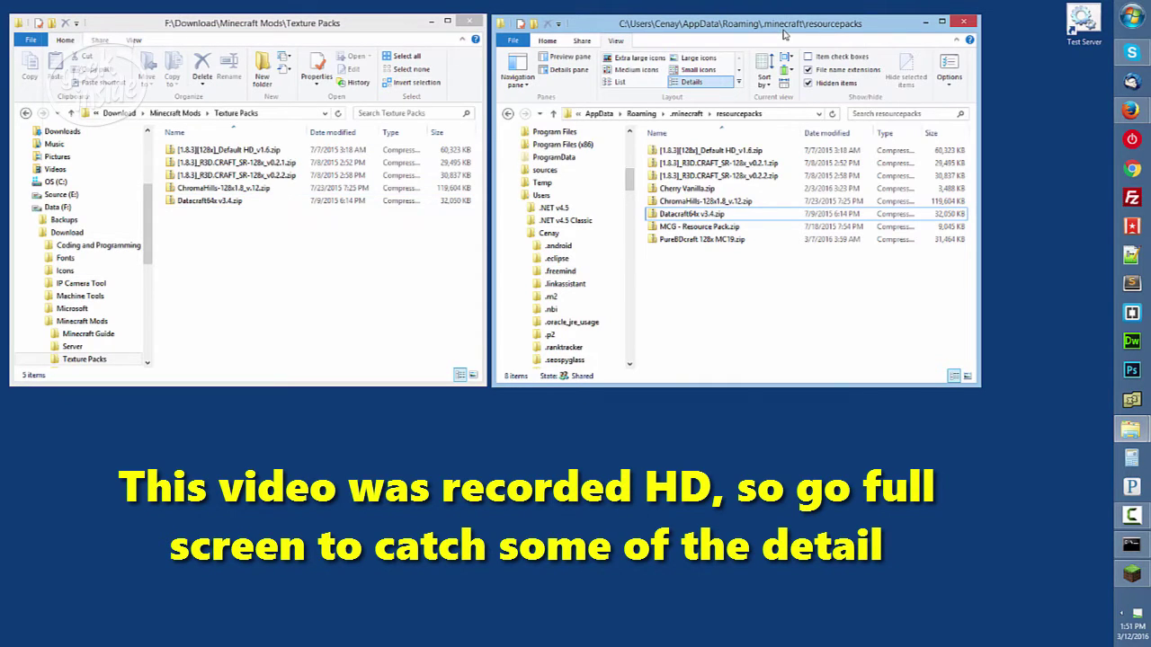
left_click(304, 28)
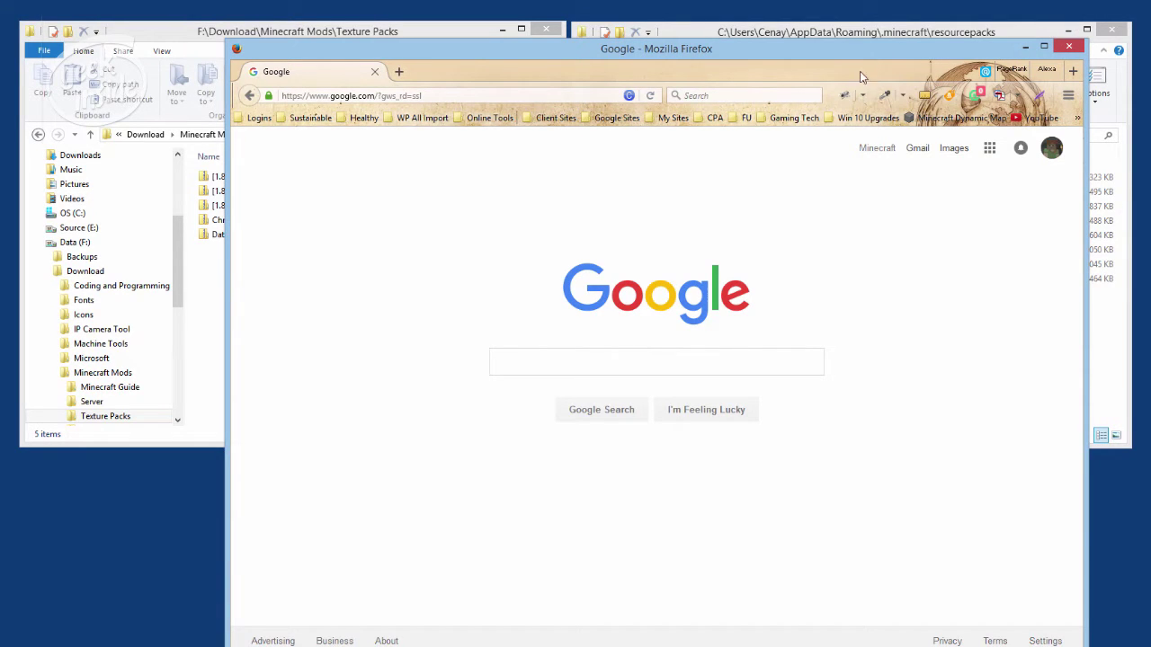
- In Firefox, search Google for "chromahills 1.9" and open the Minecraft Yard page for the Chroma Hills Resource Pack
left_click(635, 365)
type("ch")
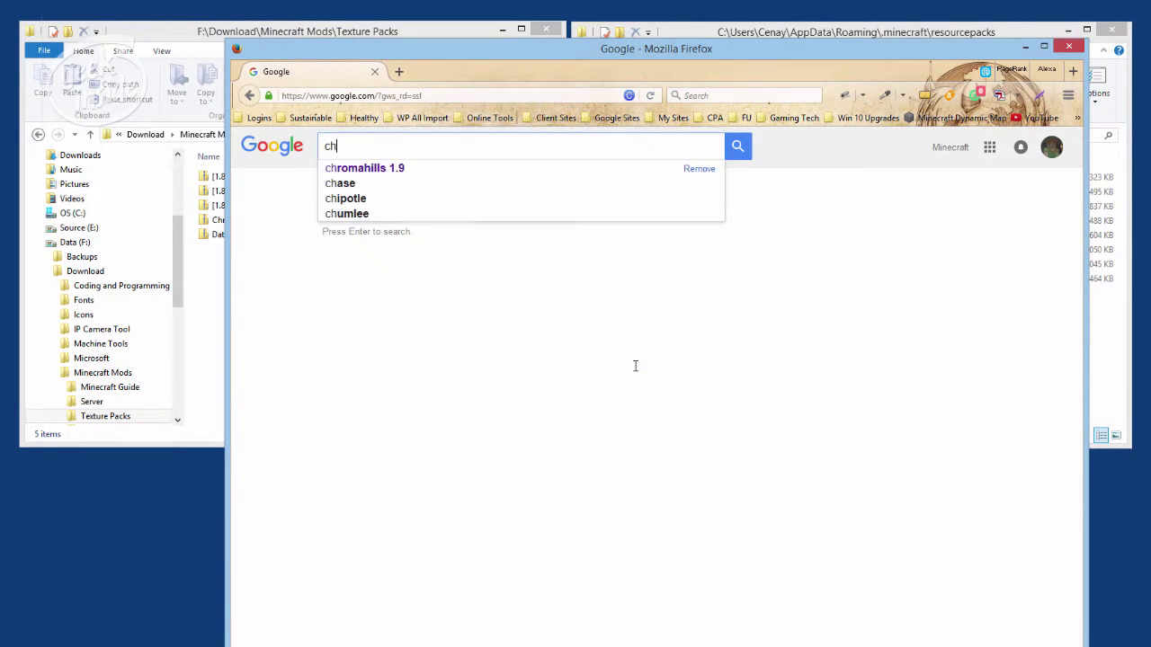
type("romahills 1.9")
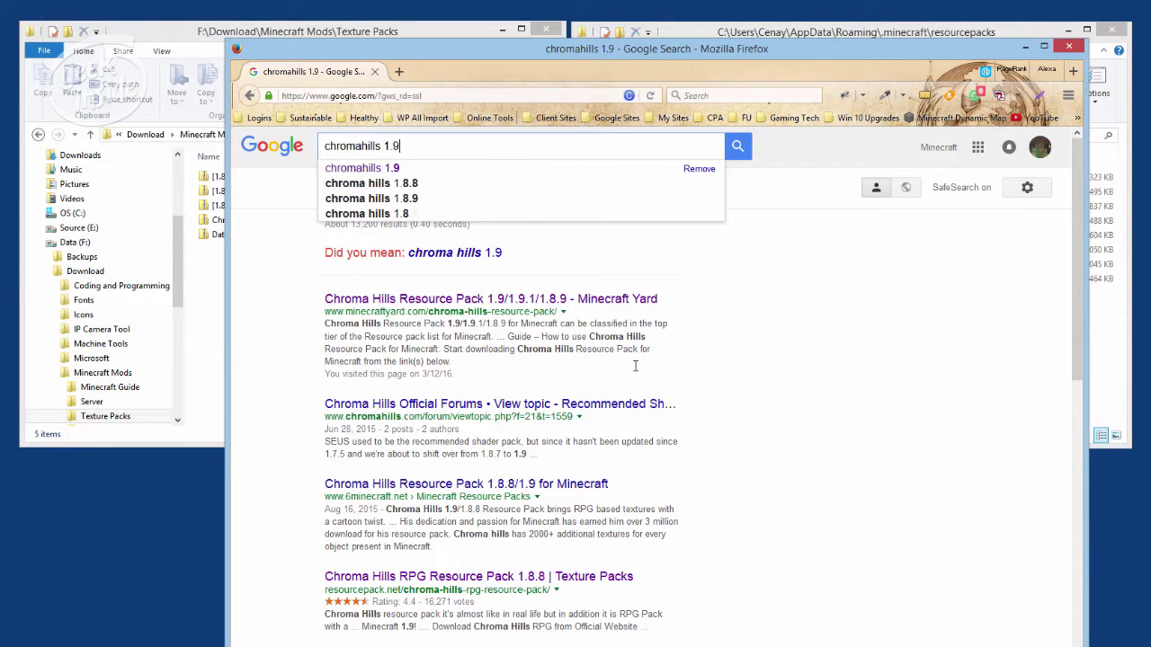
key("Return")
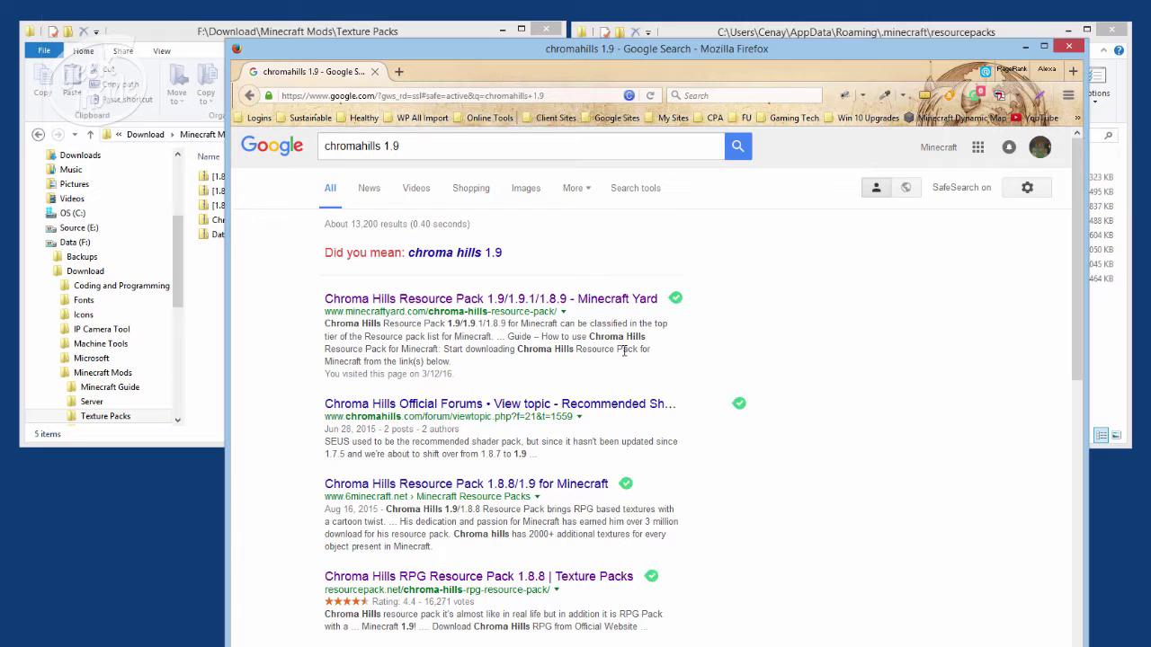
left_click(463, 302)
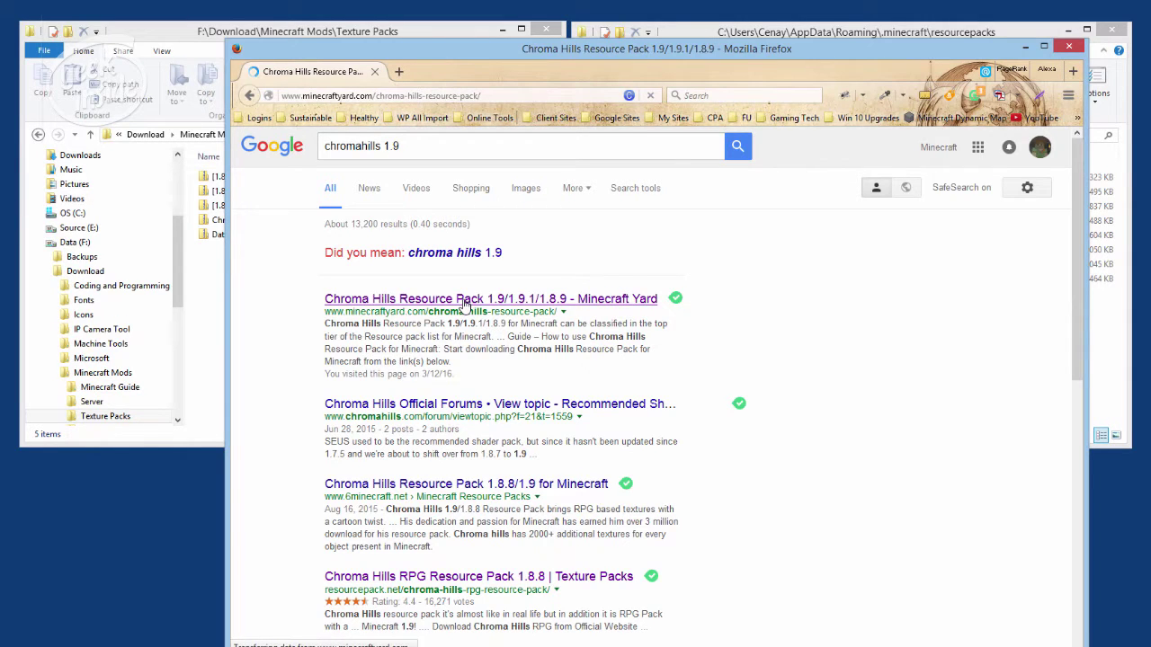
- Find the download section of the Chroma Hills page and open the Chroma-Hills-Resource-1.9 link for Minecraft 1.9
scroll(540, 430, "down", 3)
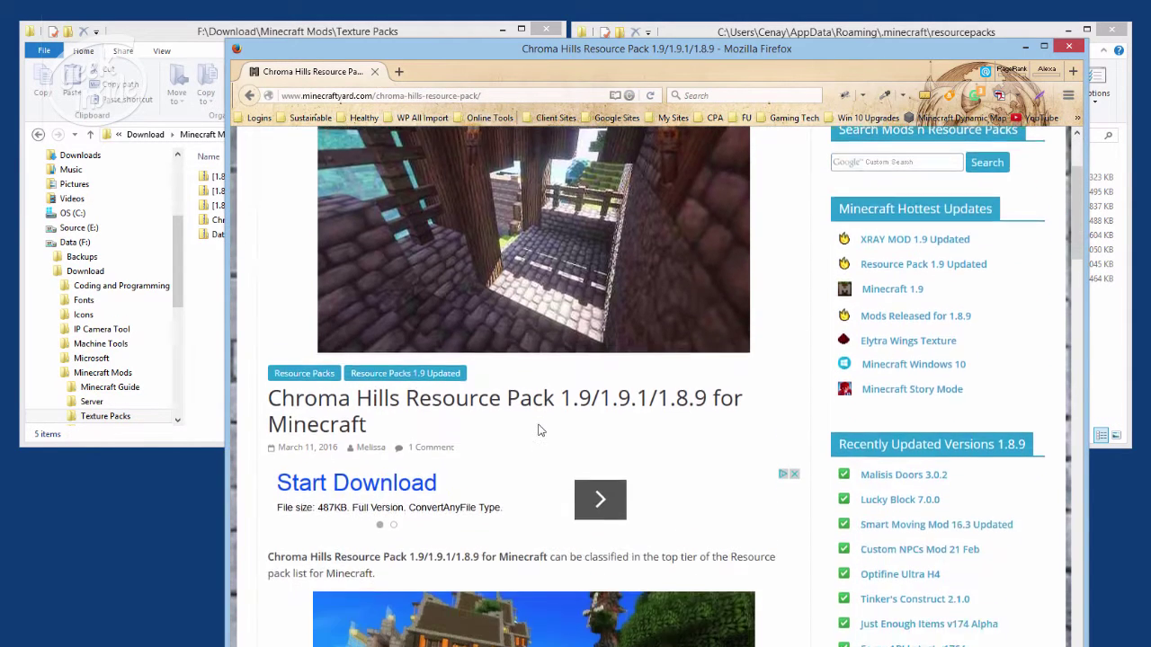
scroll(539, 431, "down", 10)
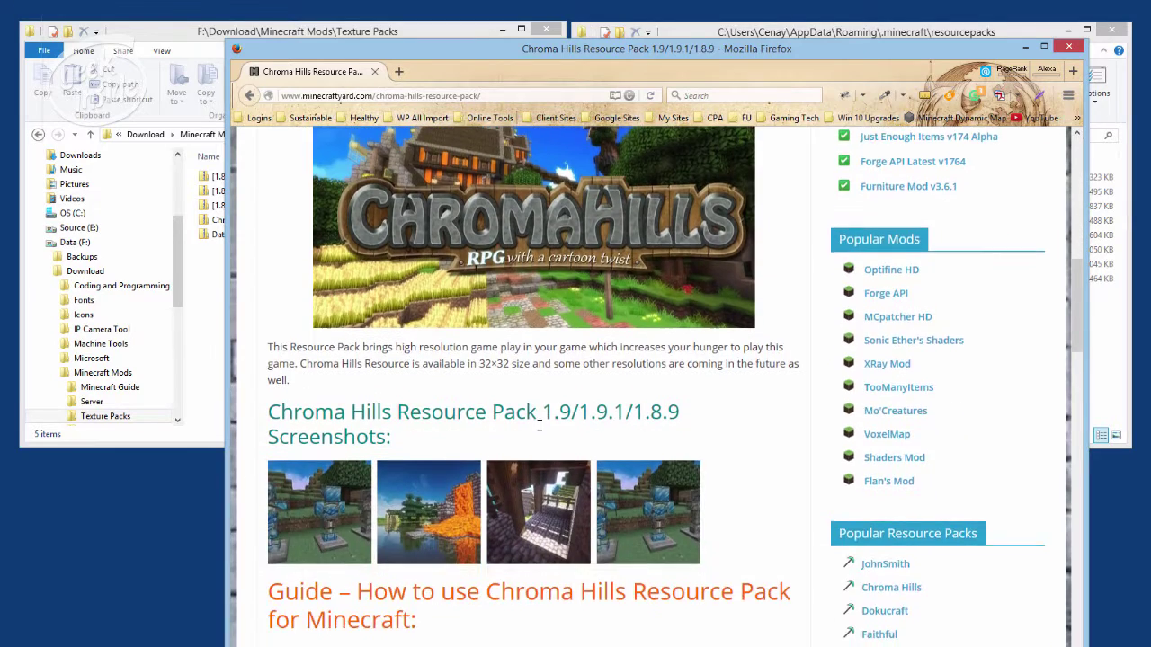
scroll(539, 426, "down", 10)
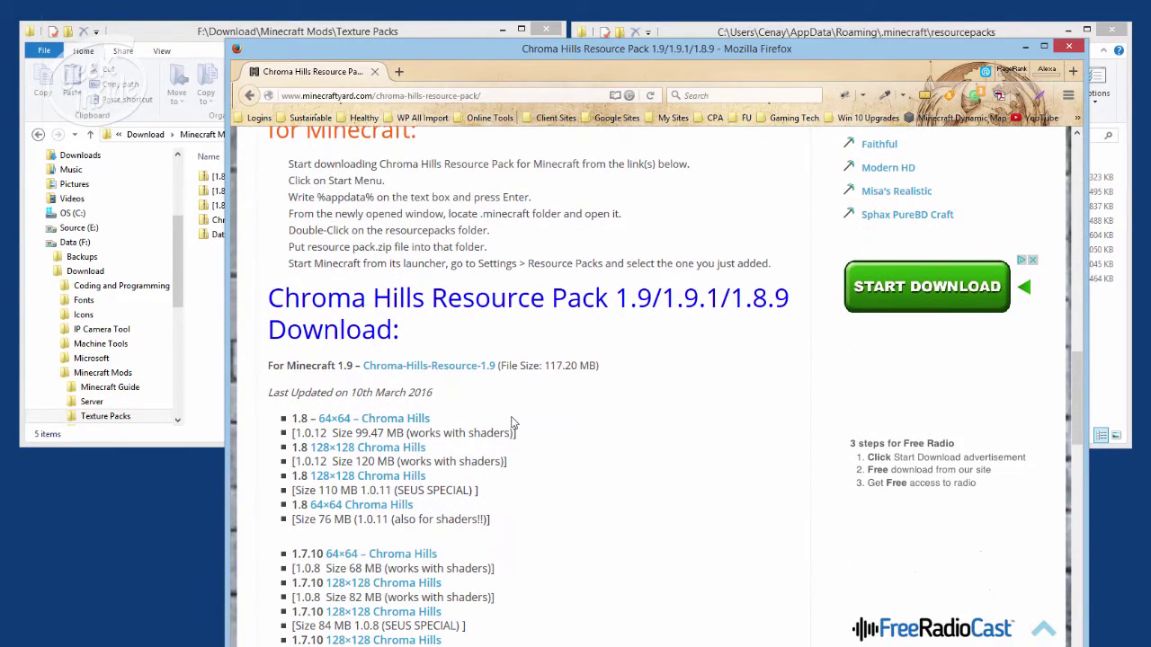
left_click(428, 365)
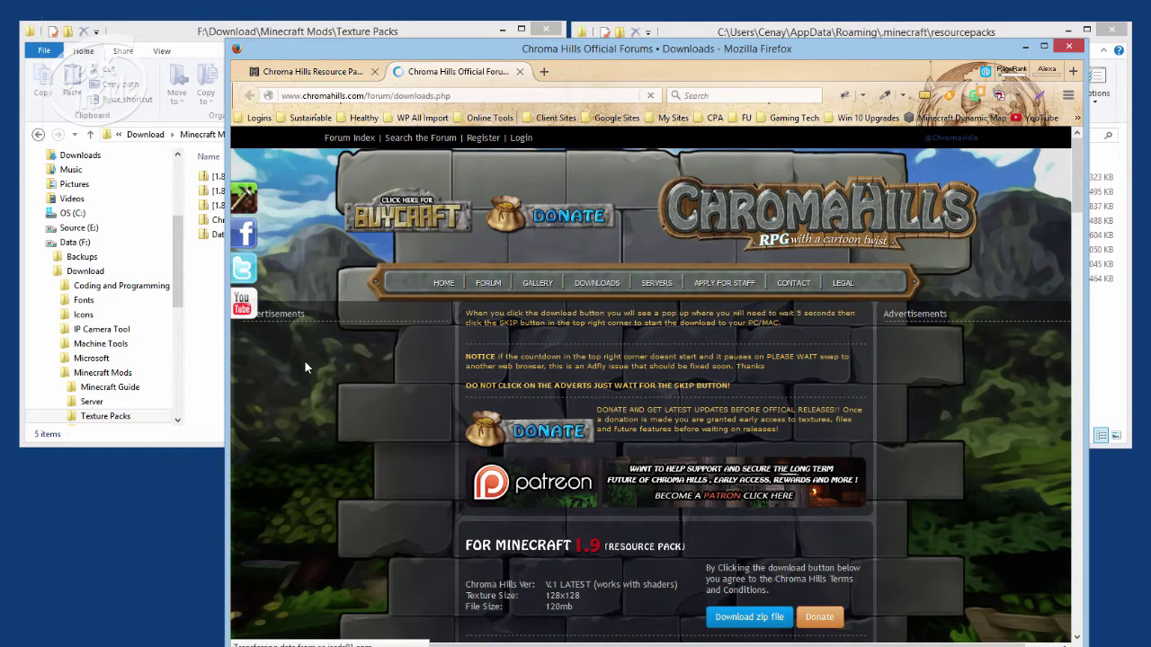
- Compare the packs offered per Minecraft version and request the 128x128 zip for Minecraft 1.9, skipping the AdF.ly advert
scroll(304, 360, "down", 2)
scroll(679, 380, "down", 1)
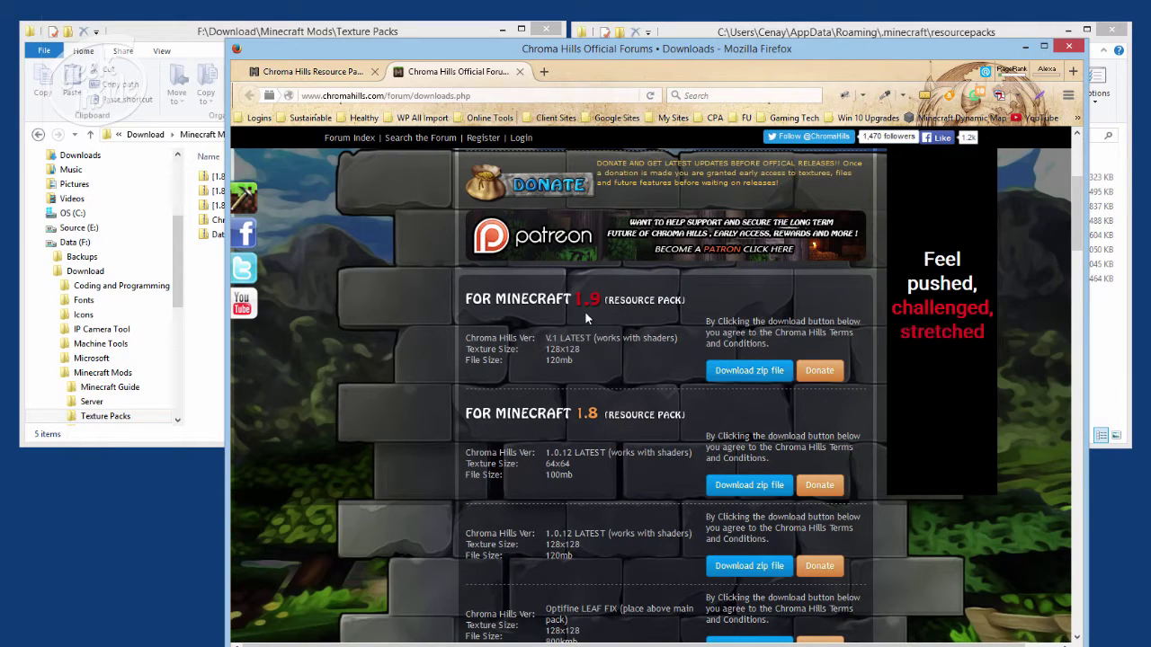
left_click_drag(580, 303, 627, 314)
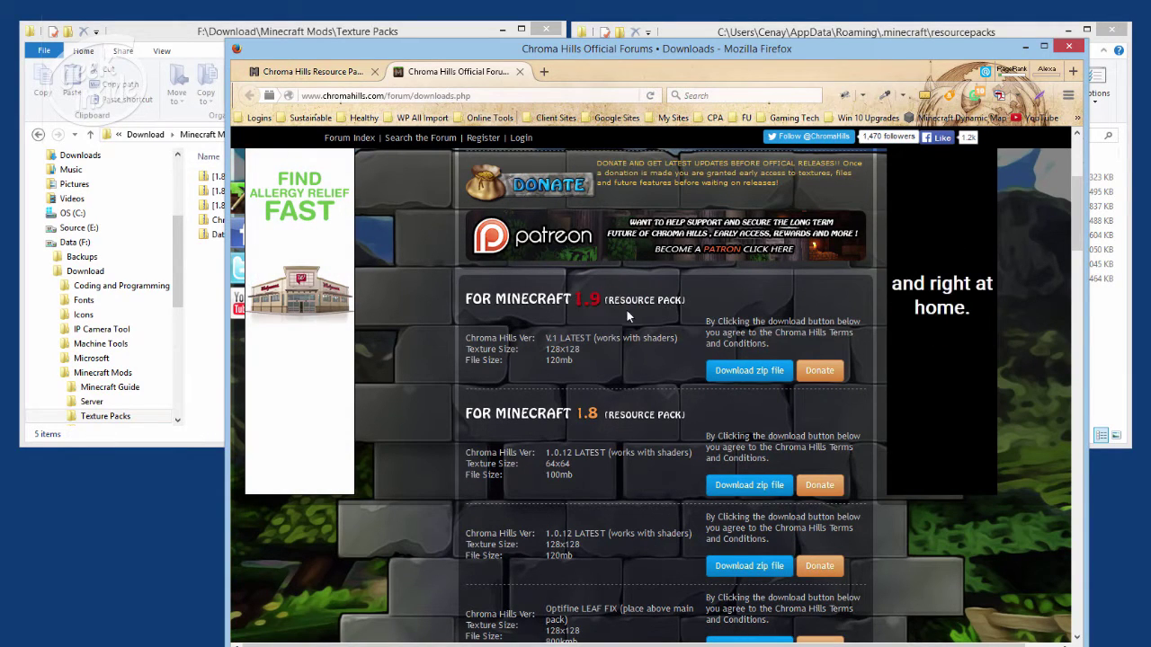
scroll(649, 418, "down", 3)
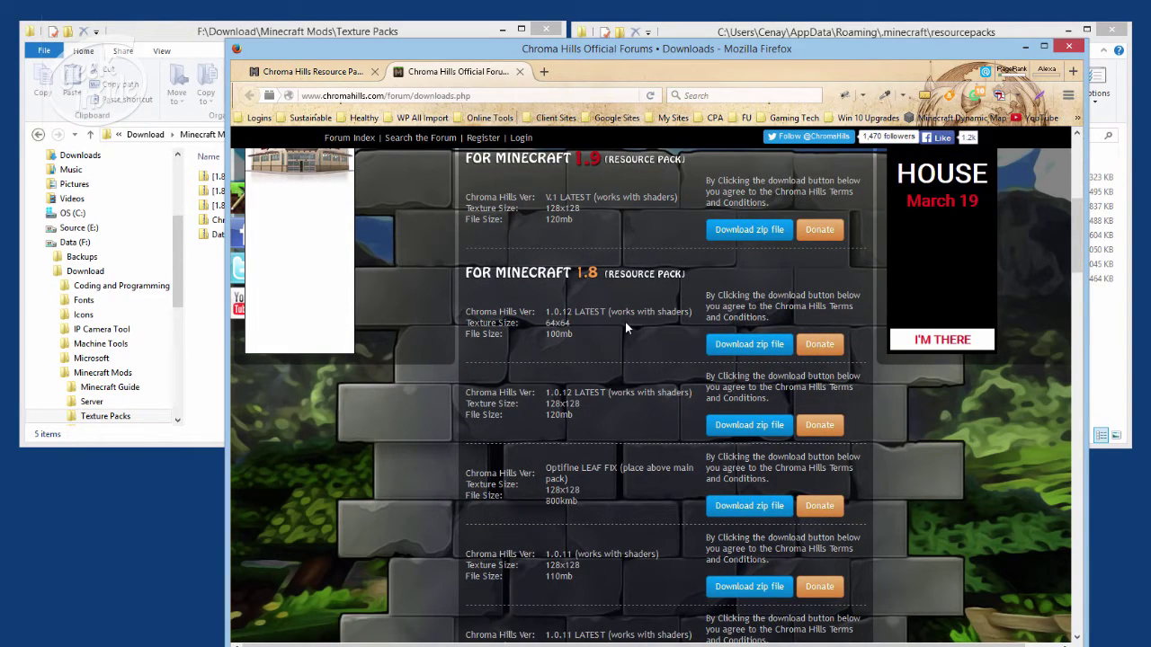
scroll(625, 322, "up", 4)
left_click(746, 409)
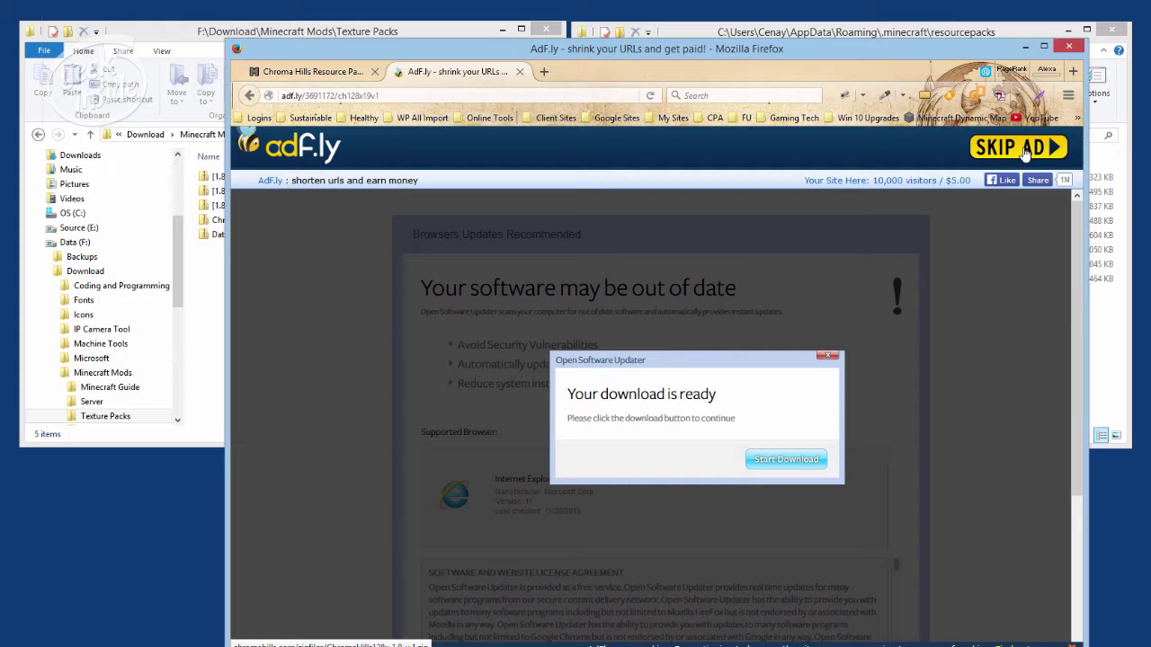
left_click(1024, 151)
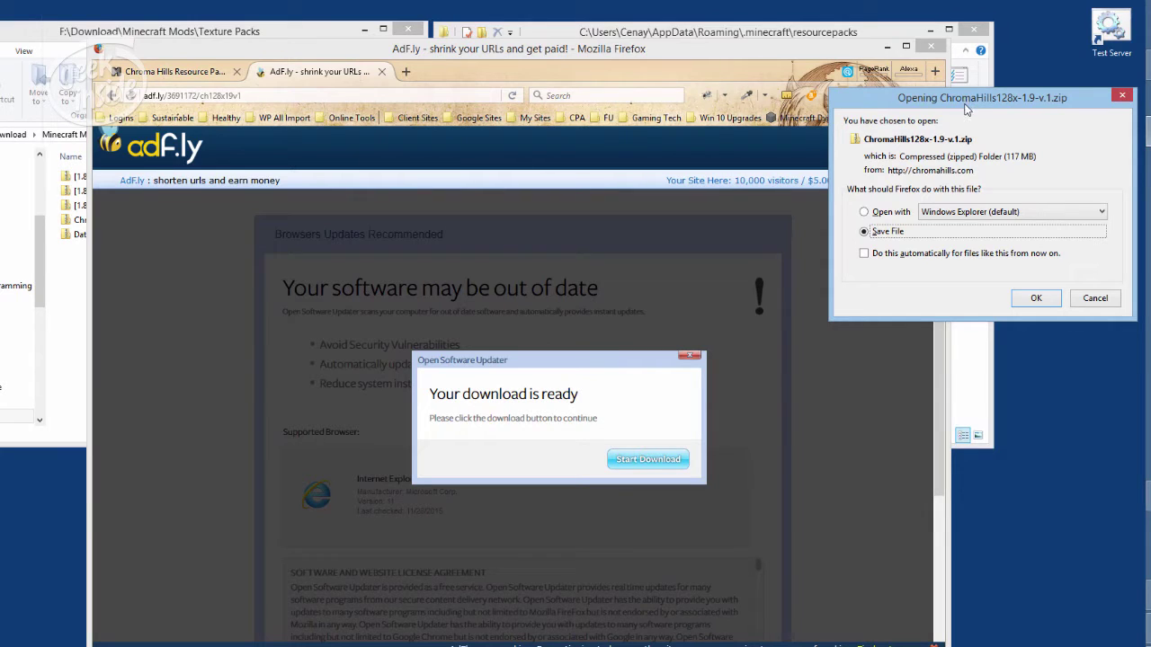
- Save ChromaHills128x-1.9-v.1.zip to the Texture Packs folder
left_click_drag(962, 105, 834, 80)
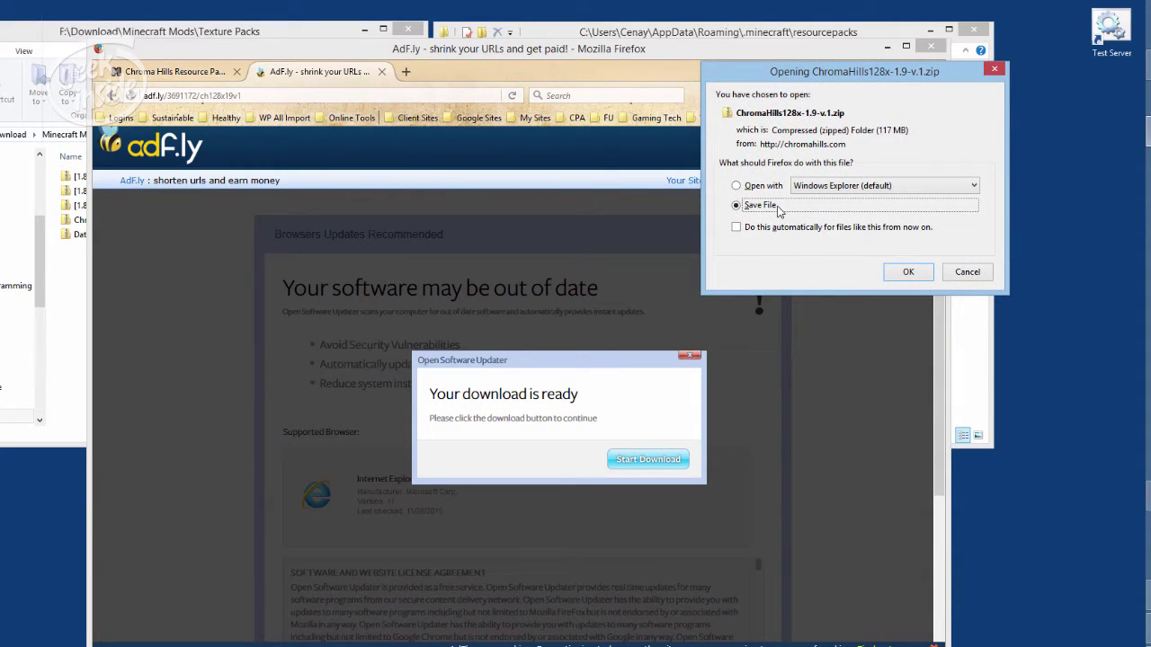
left_click(903, 270)
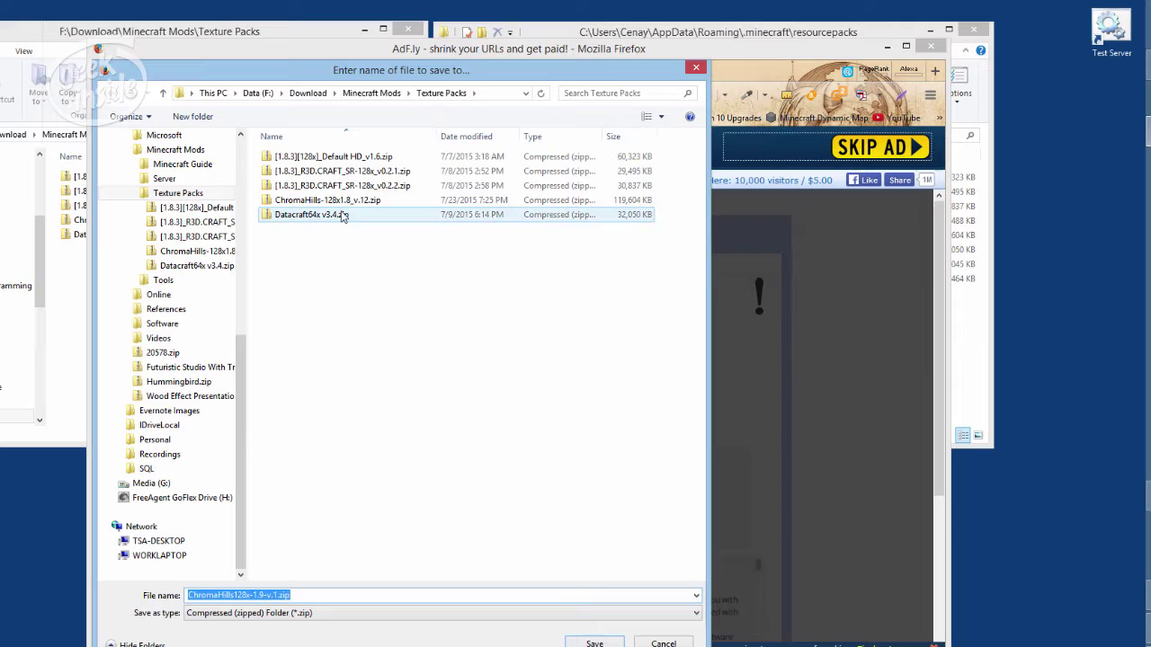
left_click(597, 644)
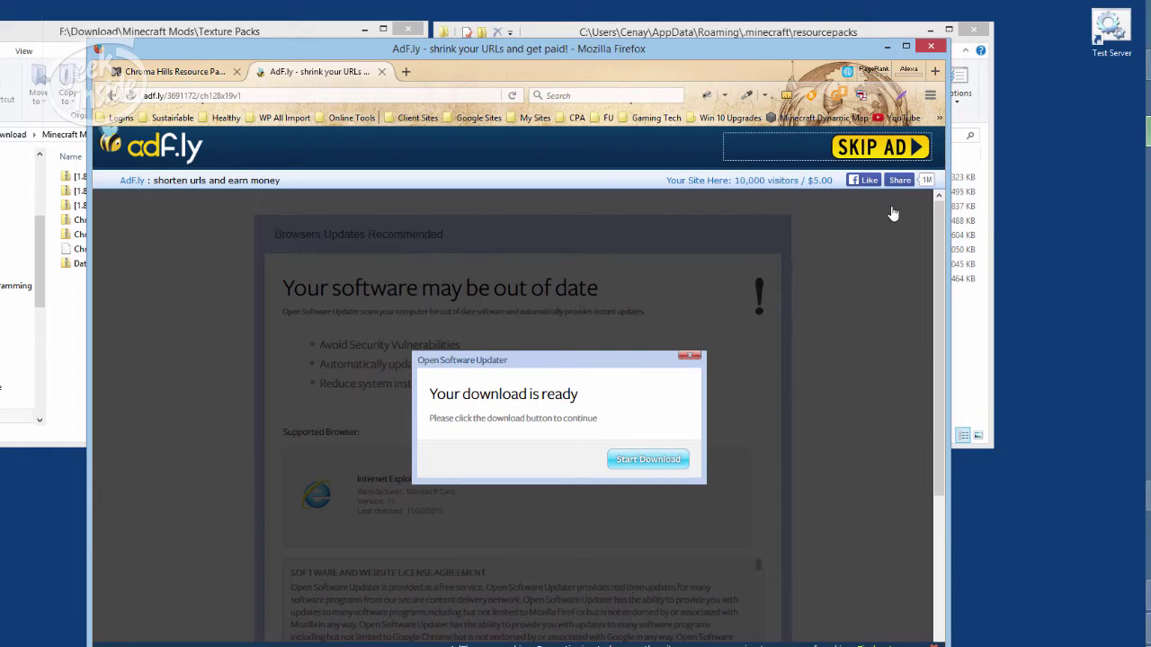
- Close the AdF.ly page, check the browser's download list for the Chroma Hills zip, and close Firefox
left_click(383, 71)
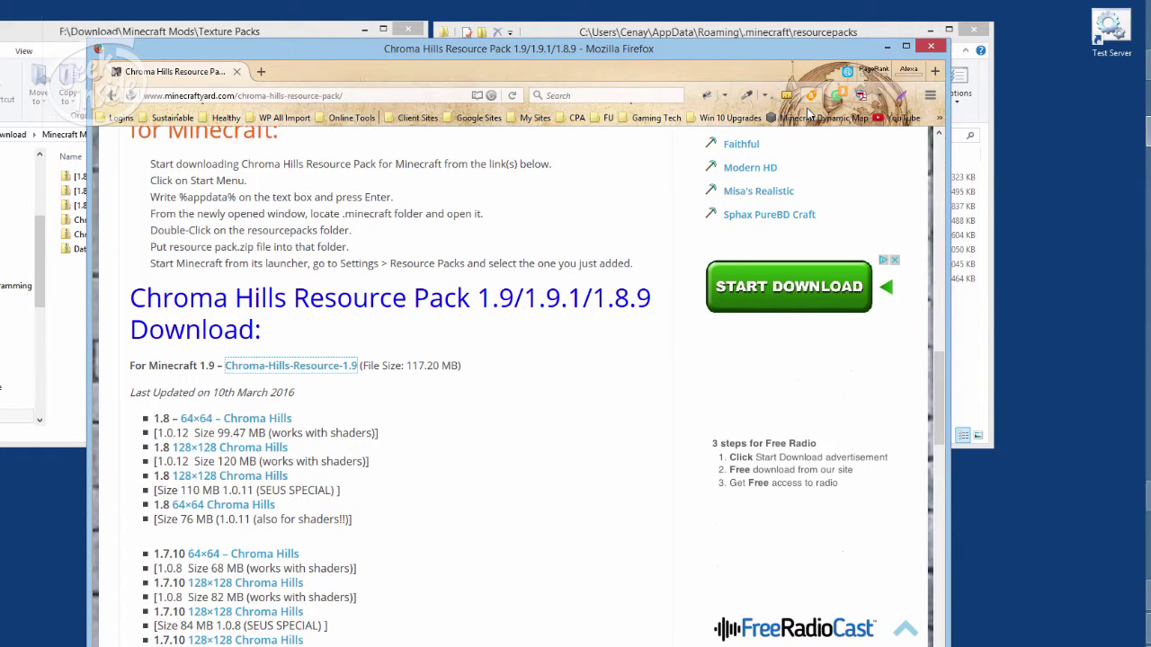
key("ctrl+shift+y")
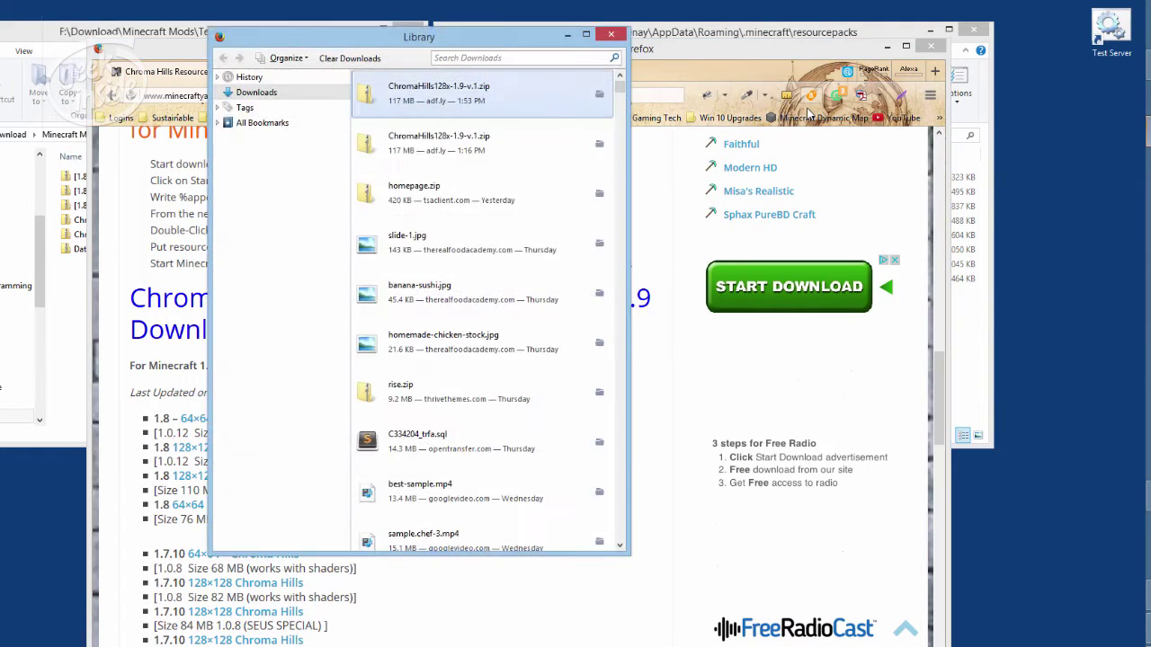
left_click(611, 35)
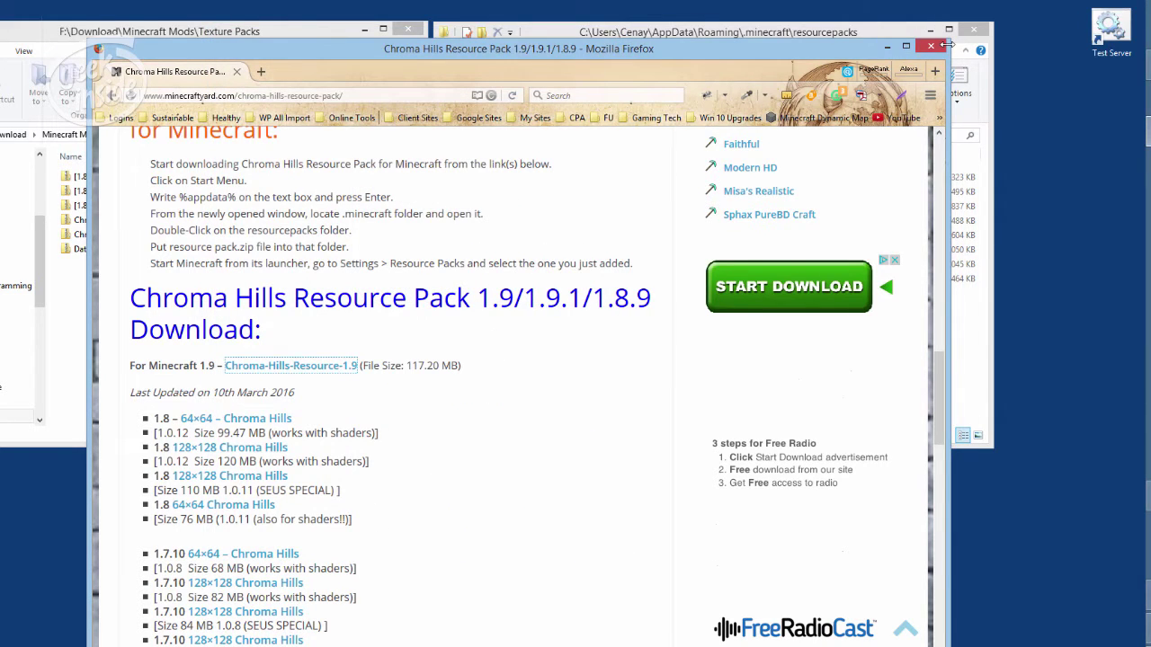
left_click(931, 45)
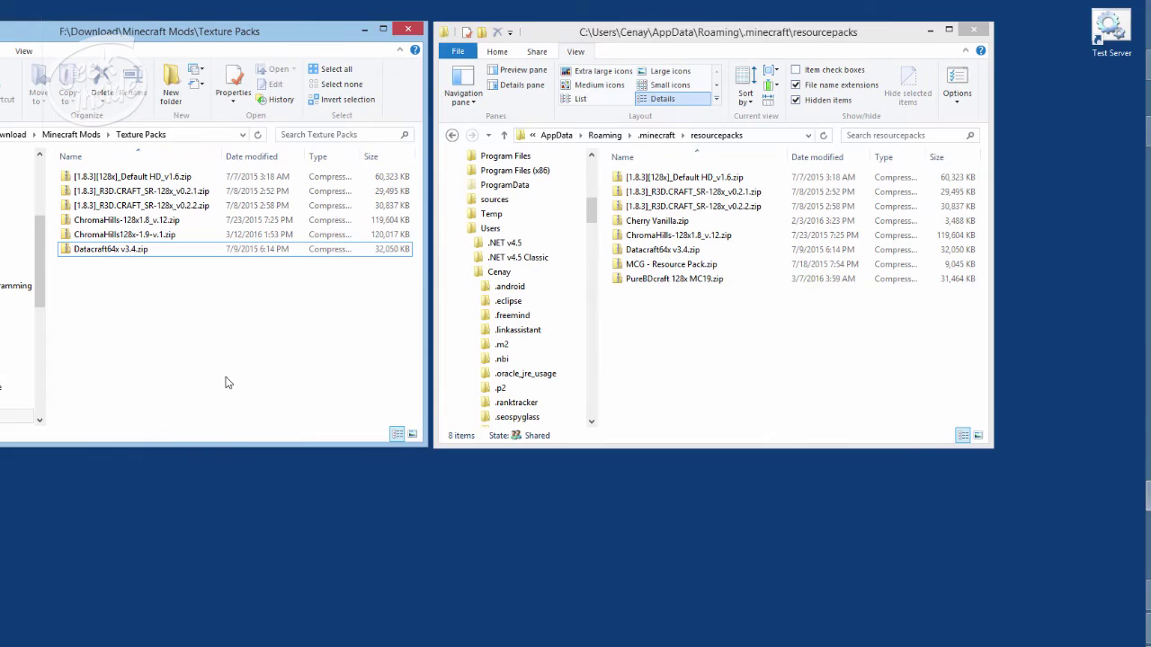
- Go to %appdata% in the second Explorer window and open the resourcepacks folder inside .minecraft
left_click(133, 235)
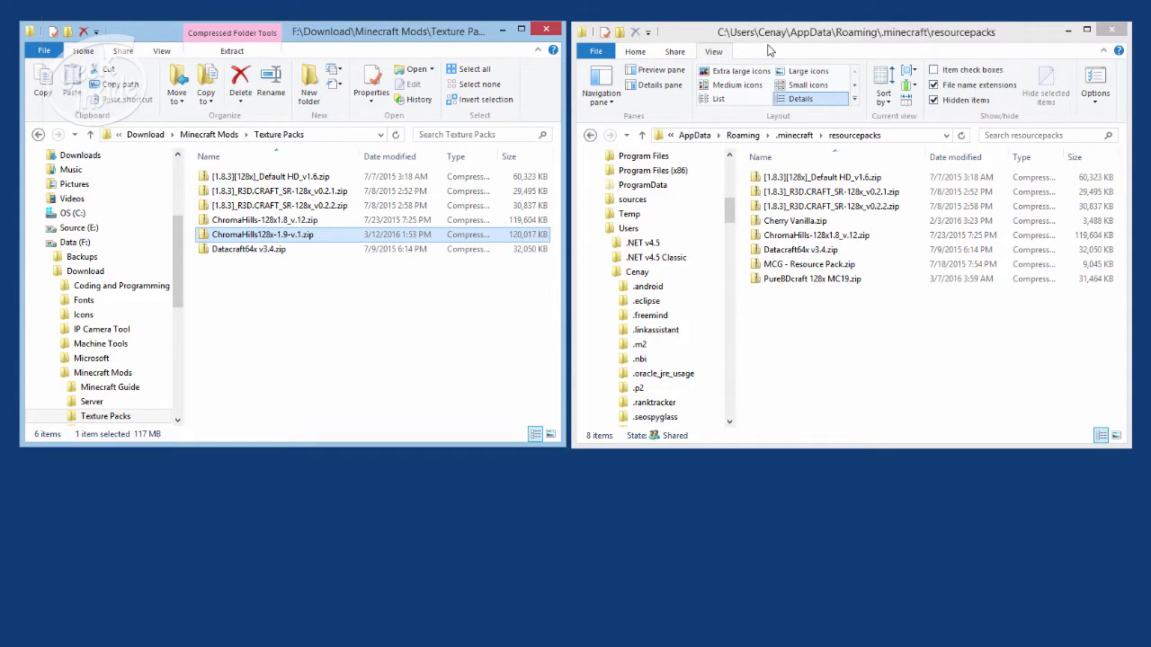
left_click(901, 142)
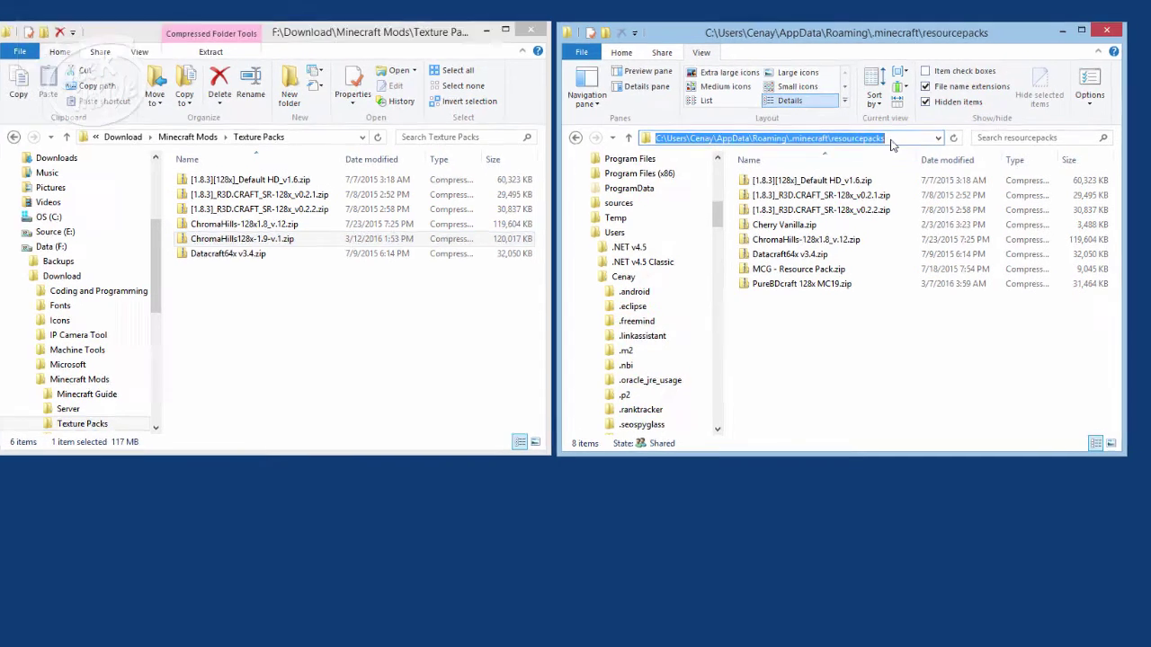
type("%appdata%")
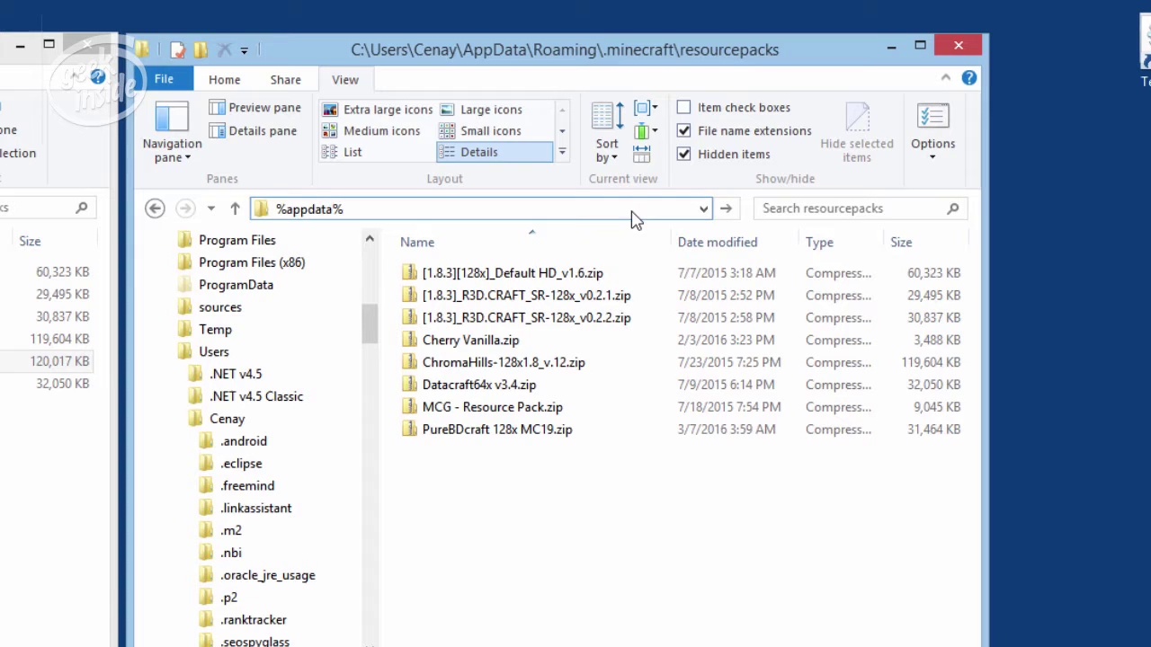
key("Return")
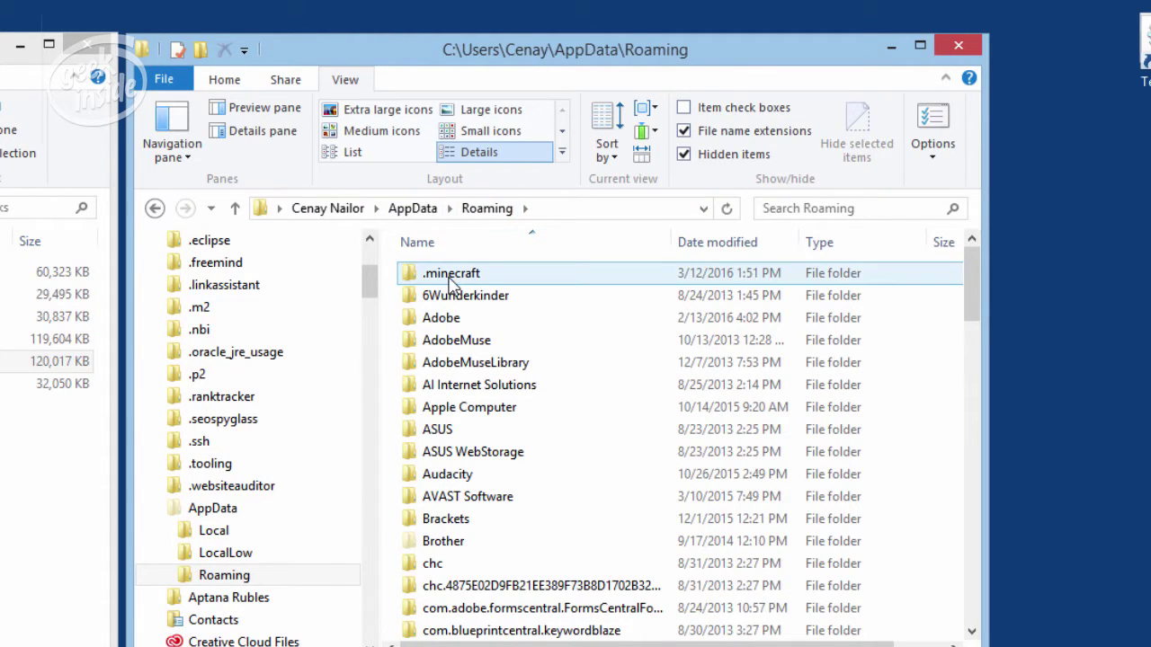
double_click(452, 280)
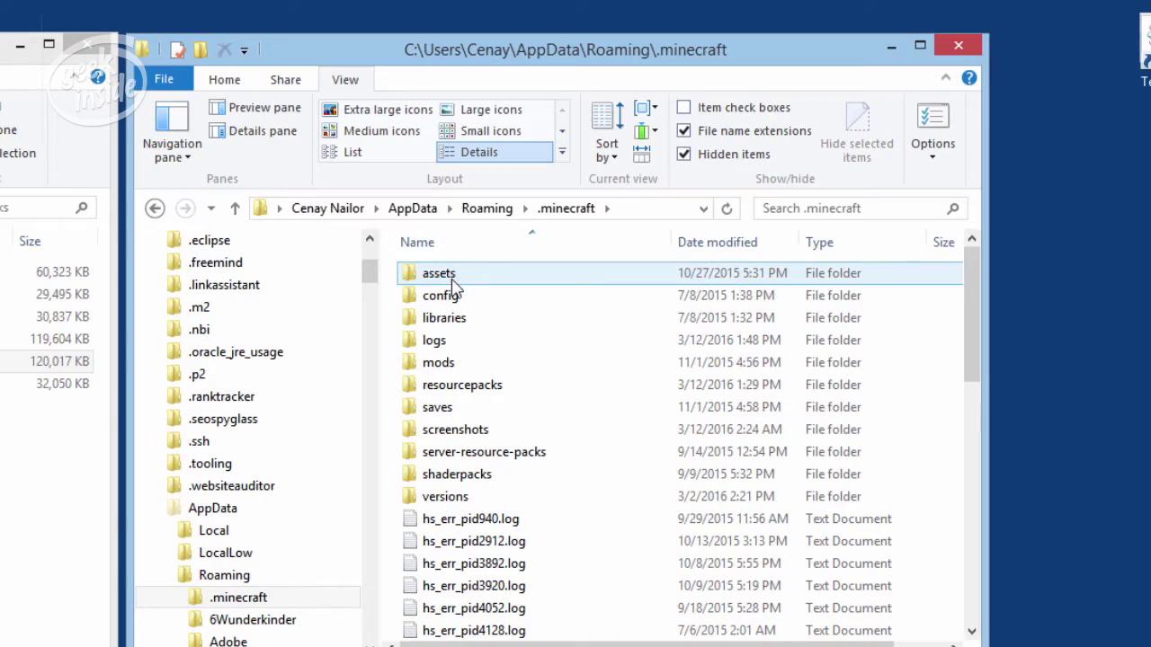
double_click(488, 386)
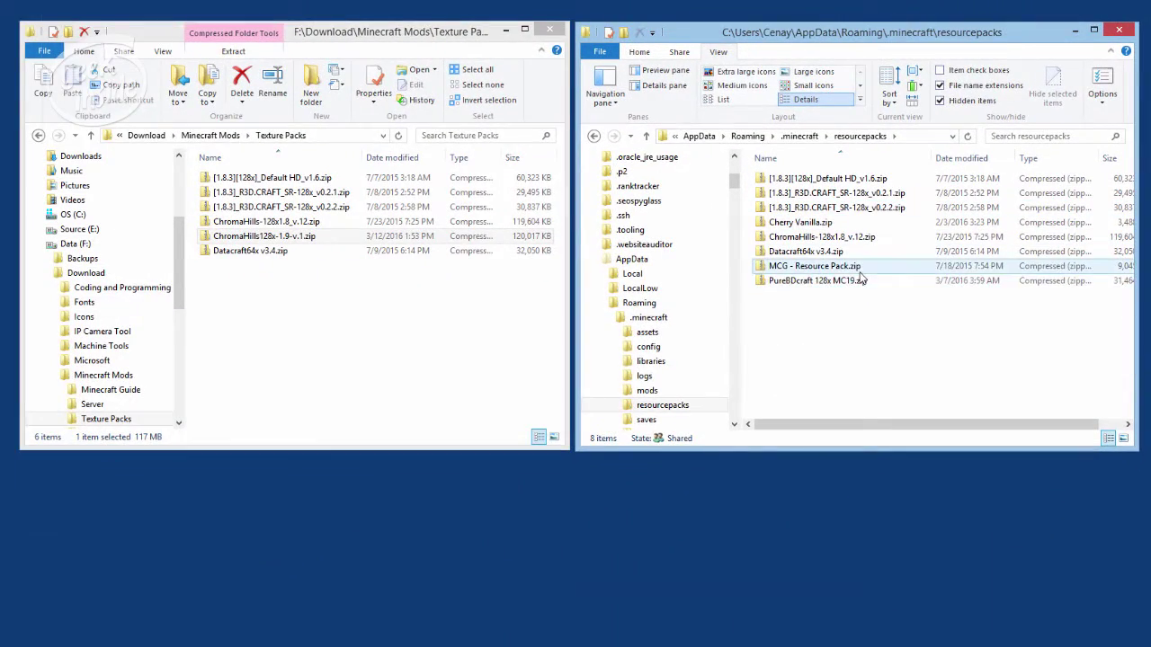
- Copy ChromaHills128x-1.9-v.1.zip from the Texture Packs folder into the .minecraft resourcepacks folder
left_click(319, 237)
left_click_drag(319, 239, 859, 341)
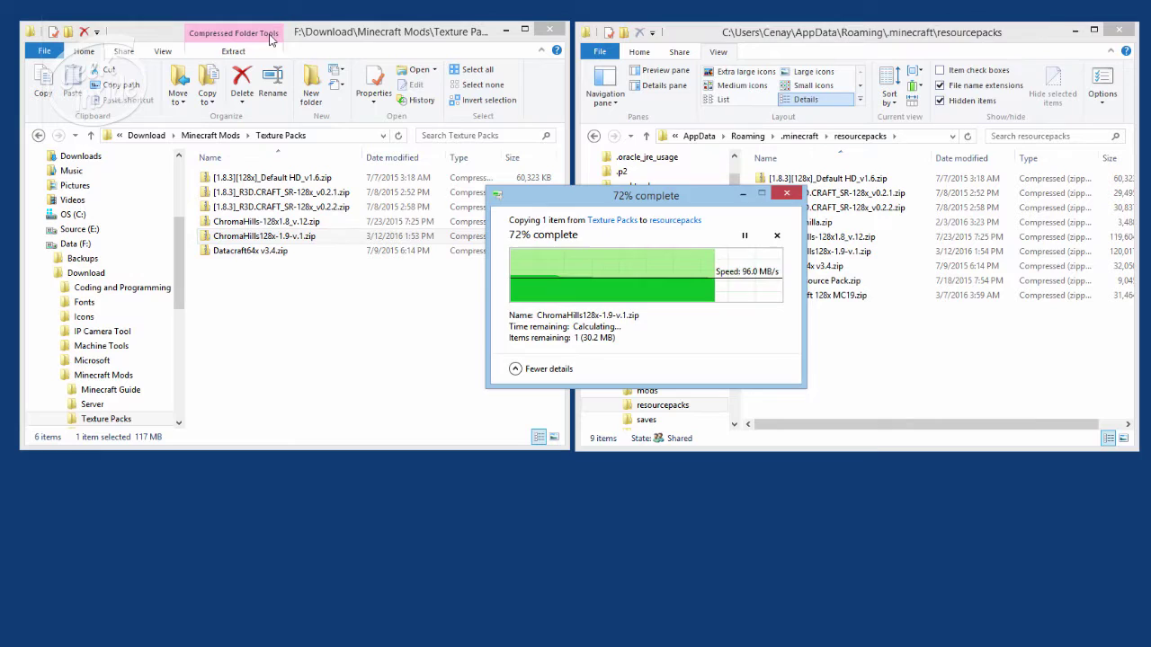
- Bring up the copy or move choices for ChromaHills128x-1.9-v.1.zip in the resourcepacks folder, and cancel them
left_click(834, 52)
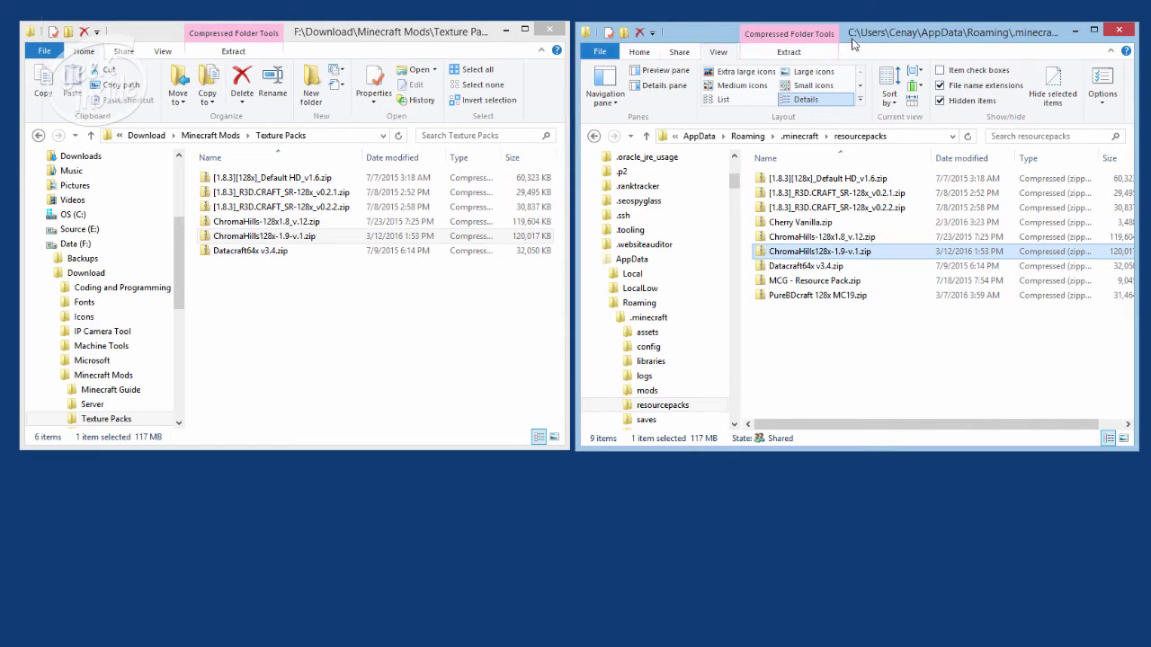
left_click(291, 238)
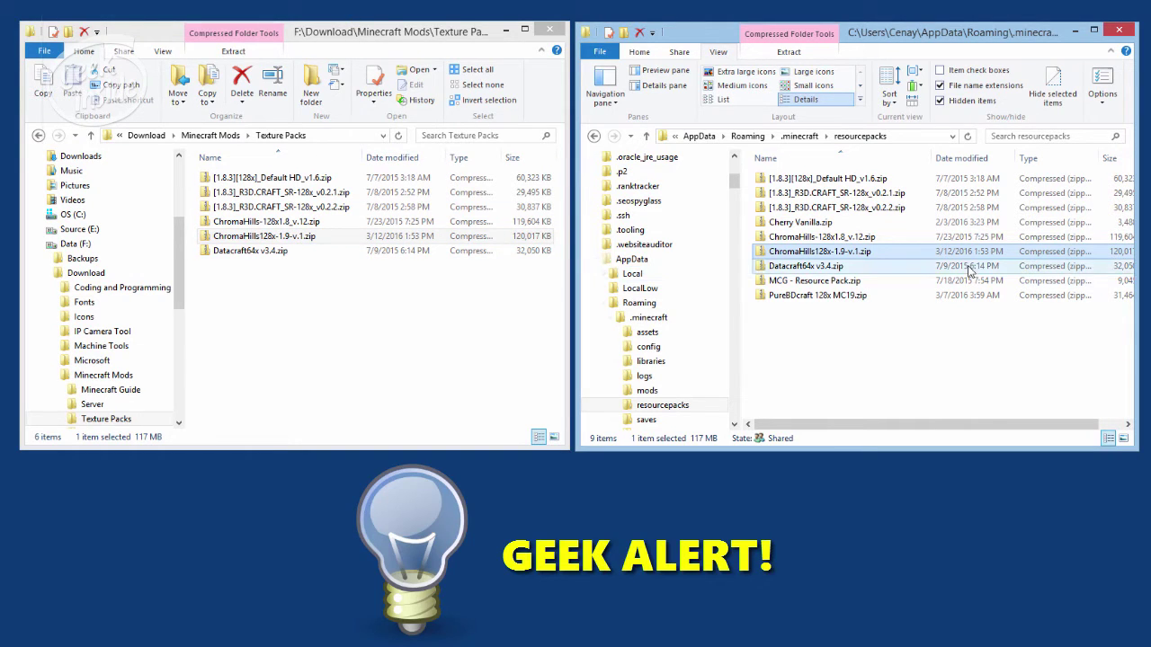
left_click(290, 322)
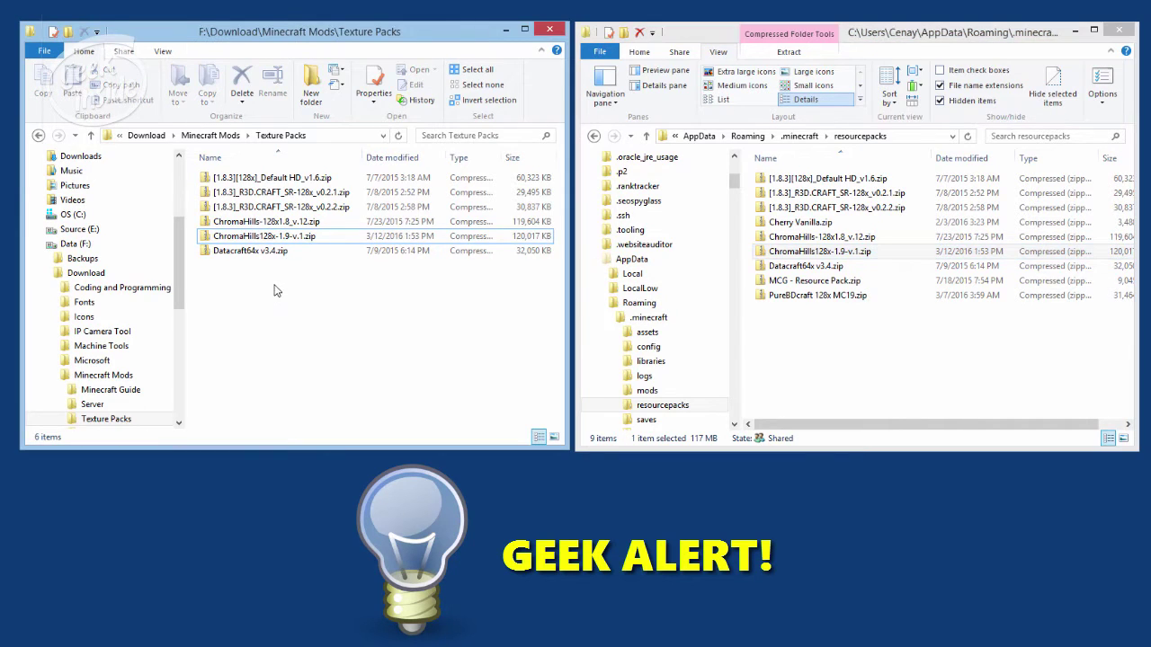
left_click(255, 240)
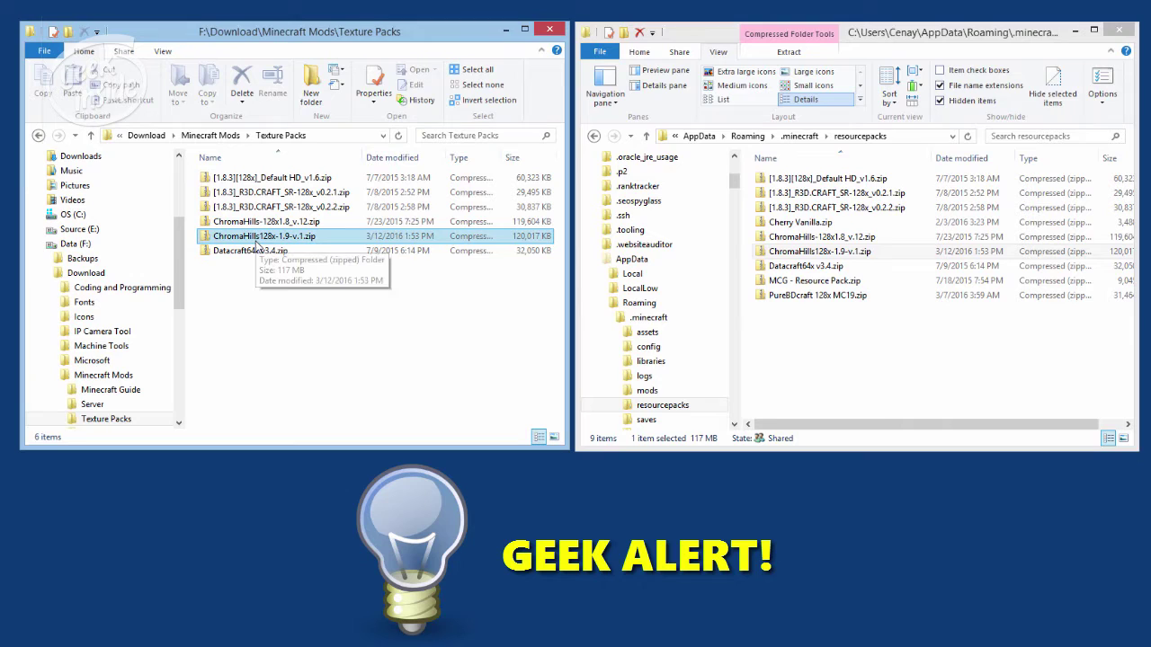
left_click_drag(256, 241, 996, 386)
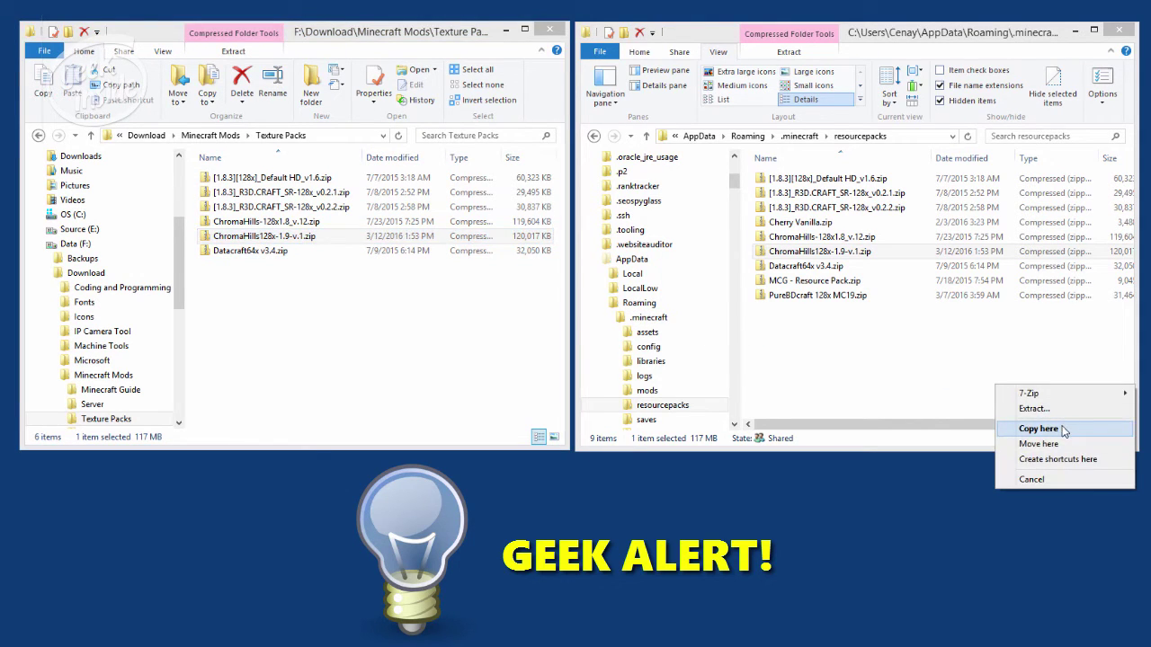
left_click(1049, 482)
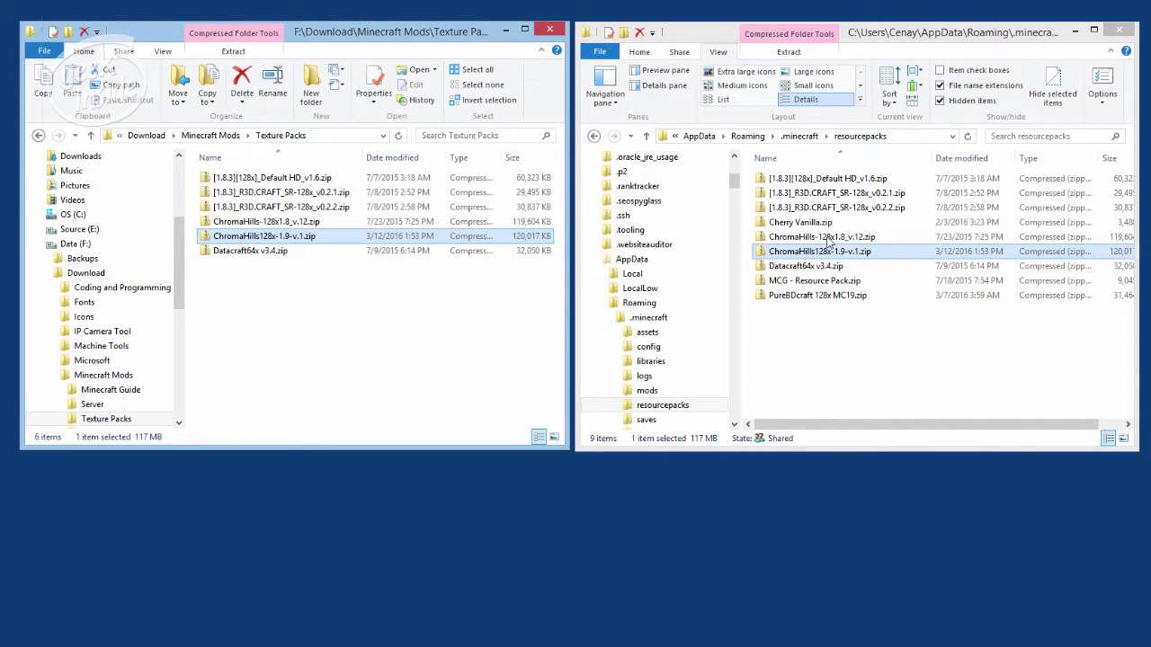
left_click(847, 256)
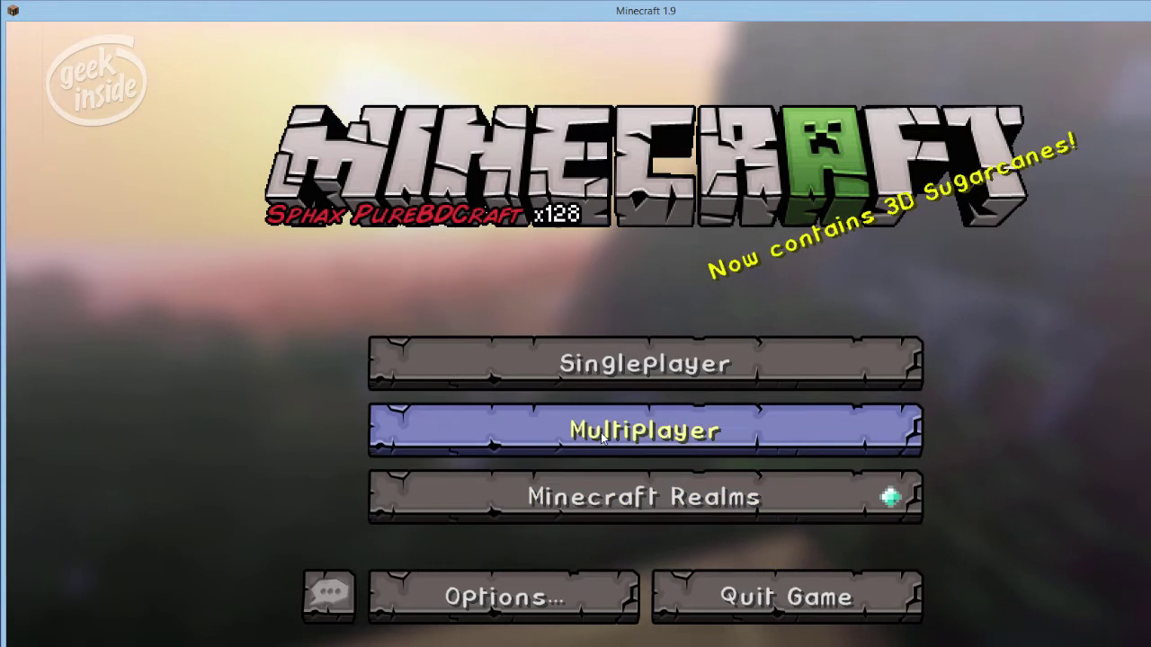
- Refresh the multiplayer server list in Minecraft 1.9 and join the Cherry Vanilla server
left_click(600, 431)
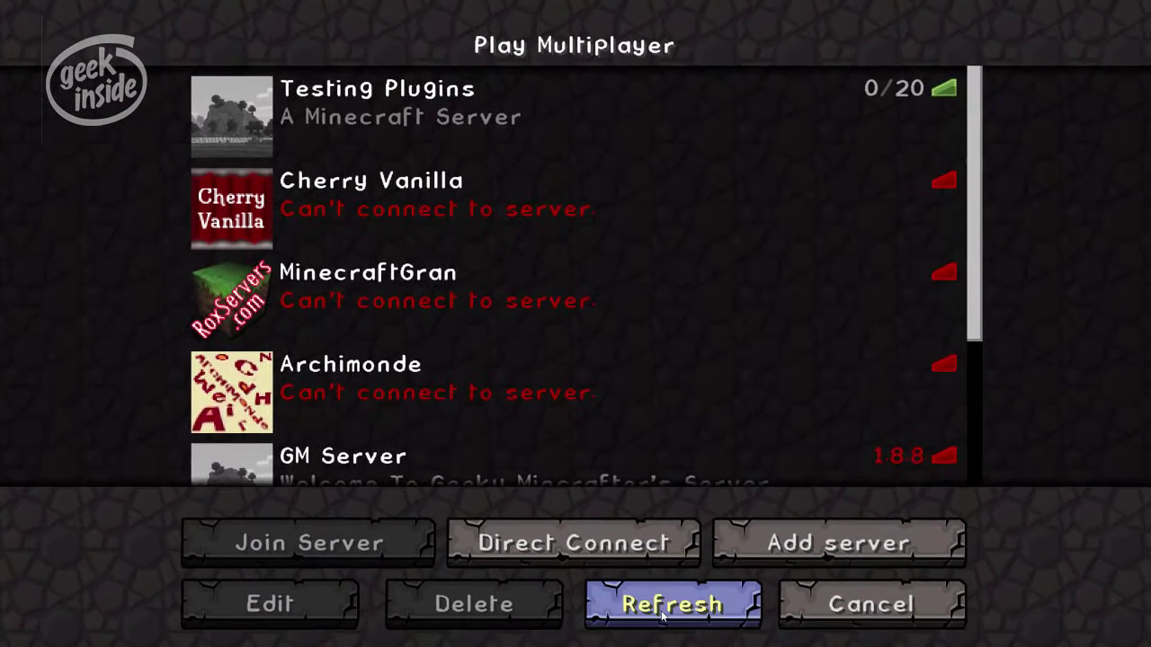
left_click(654, 605)
mouse_move(242, 176)
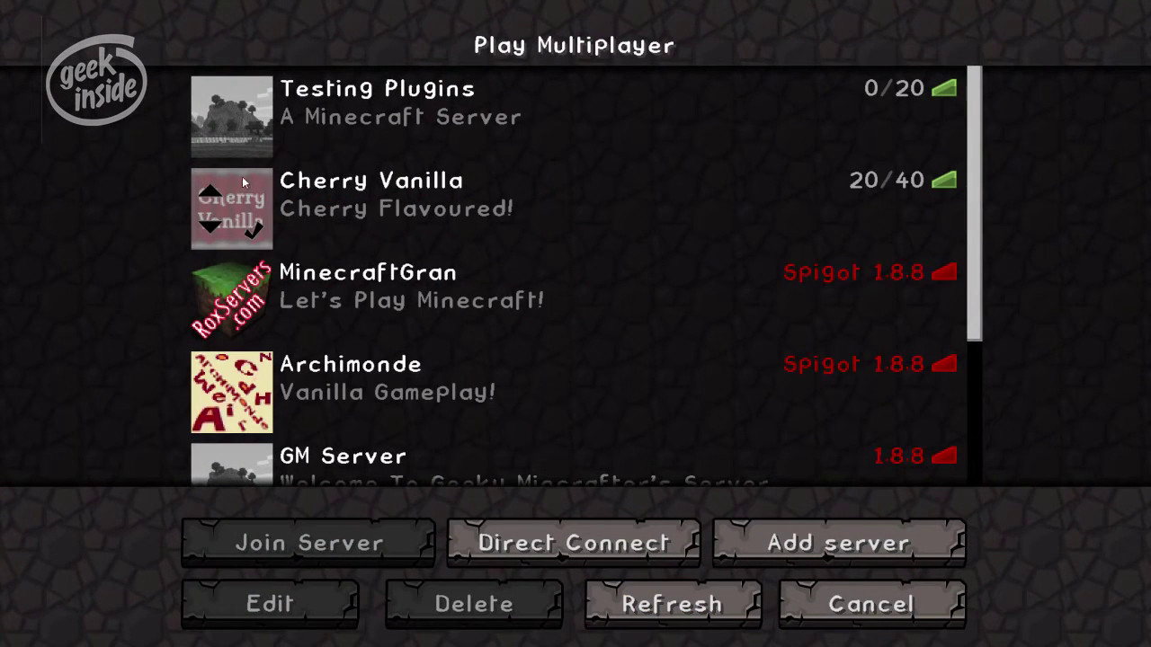
left_click(255, 232)
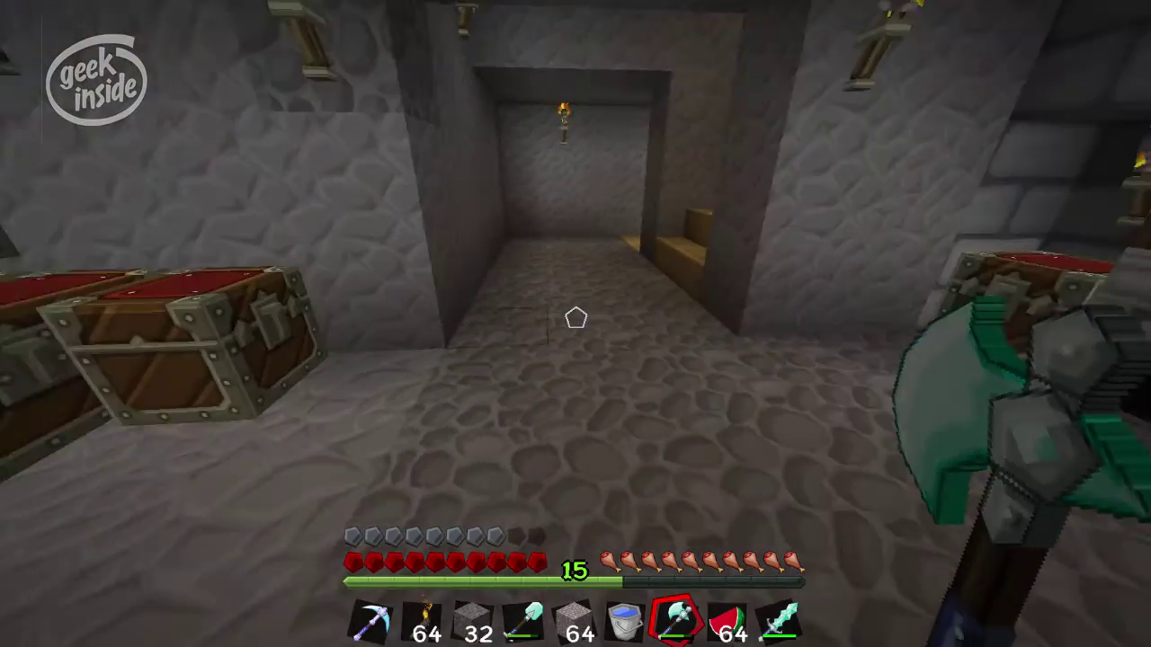
- Walk down to the chest storage room and behind it to the hopper sorting system, examining the PureBDcraft textures
key("w")
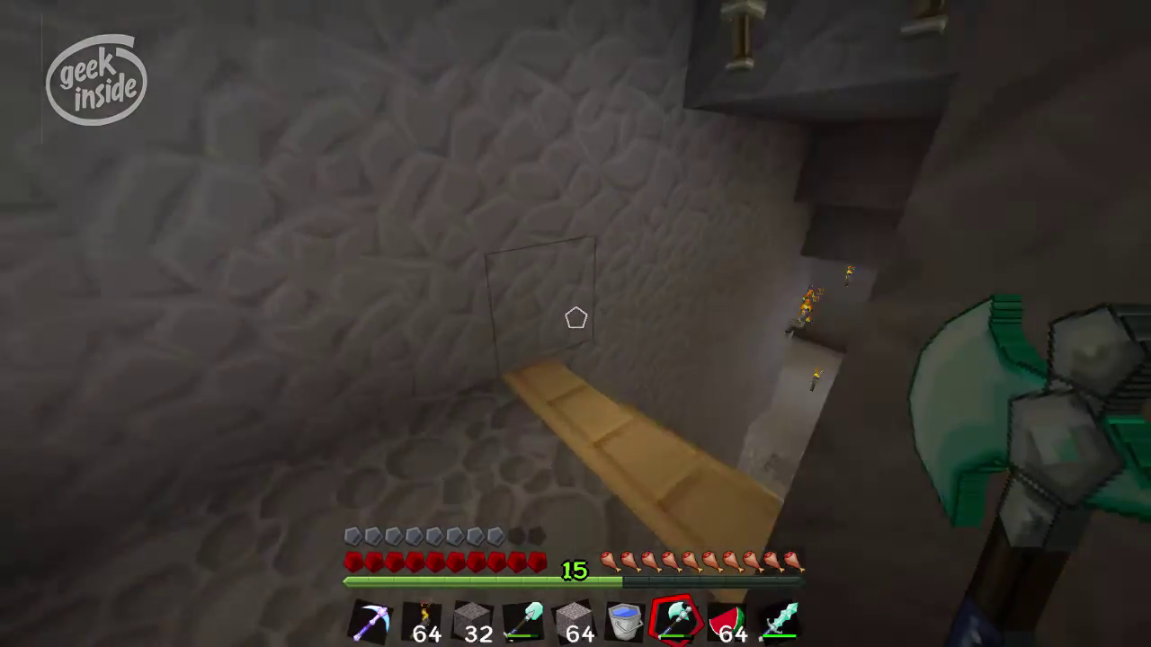
key("w")
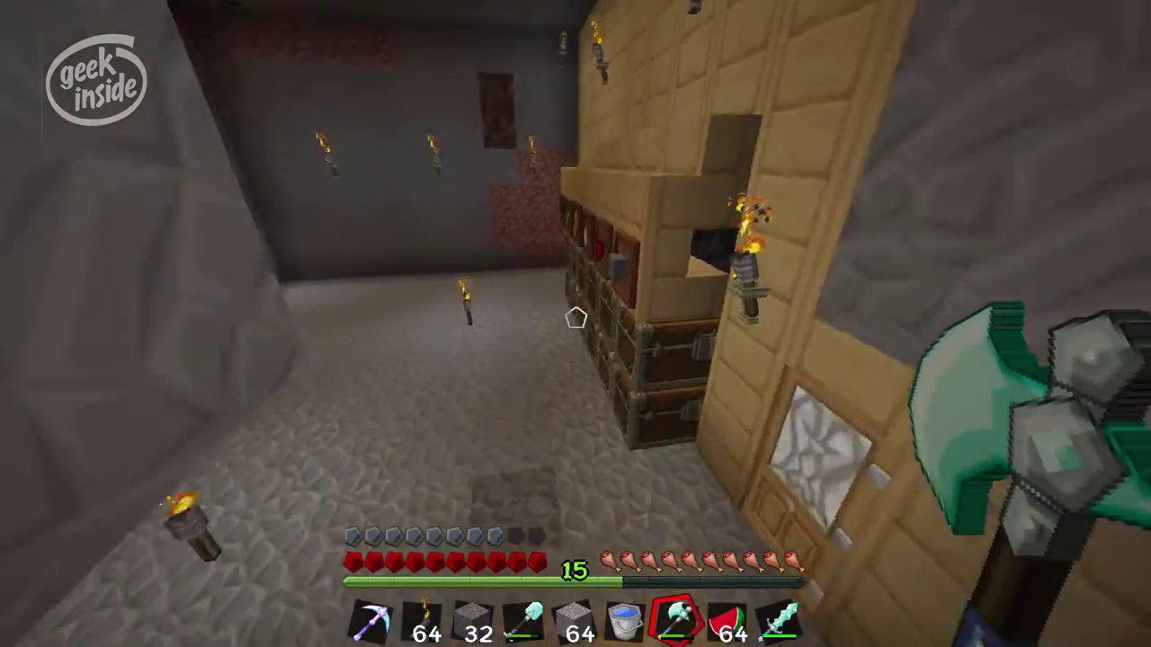
key("a")
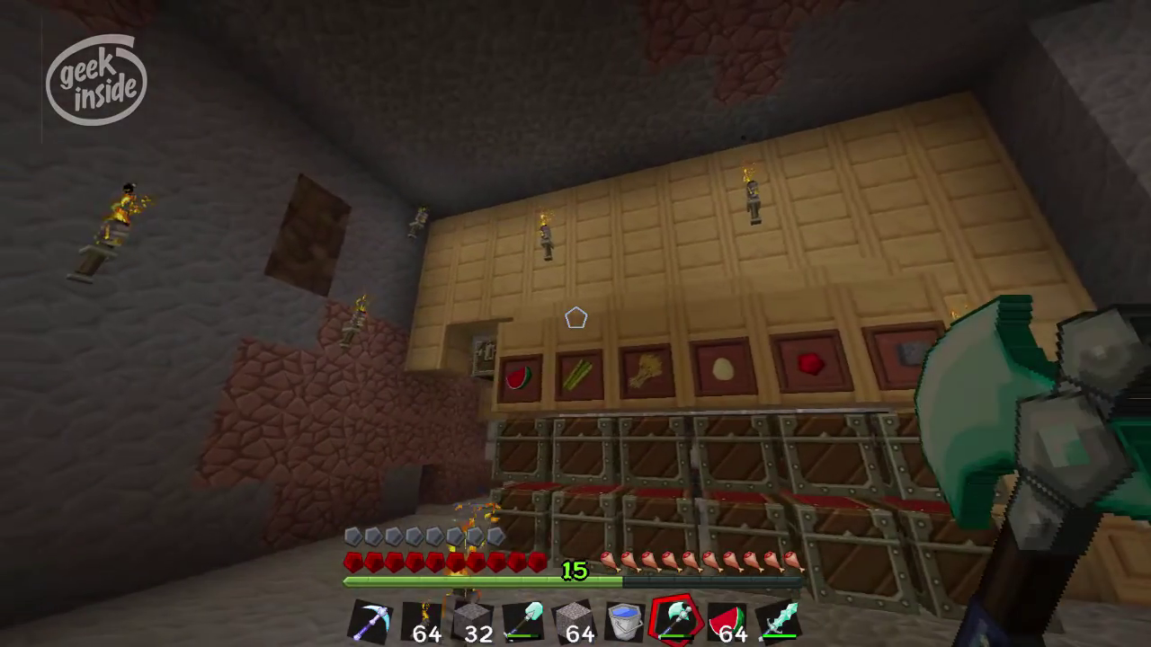
key("s")
key("w")
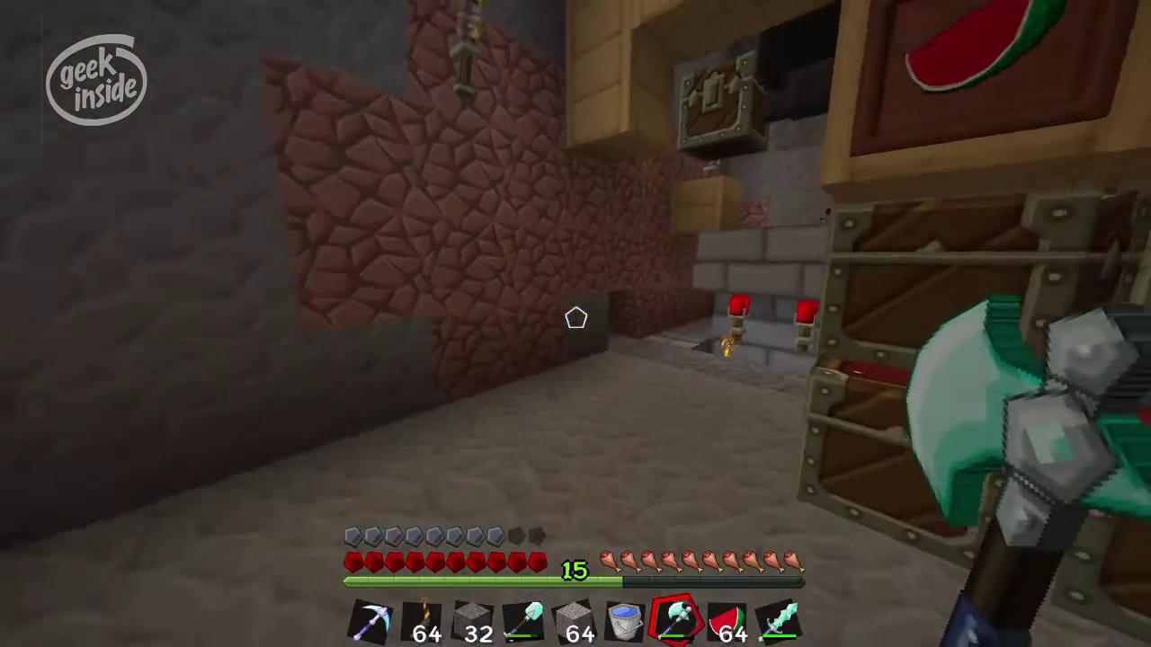
key("w")
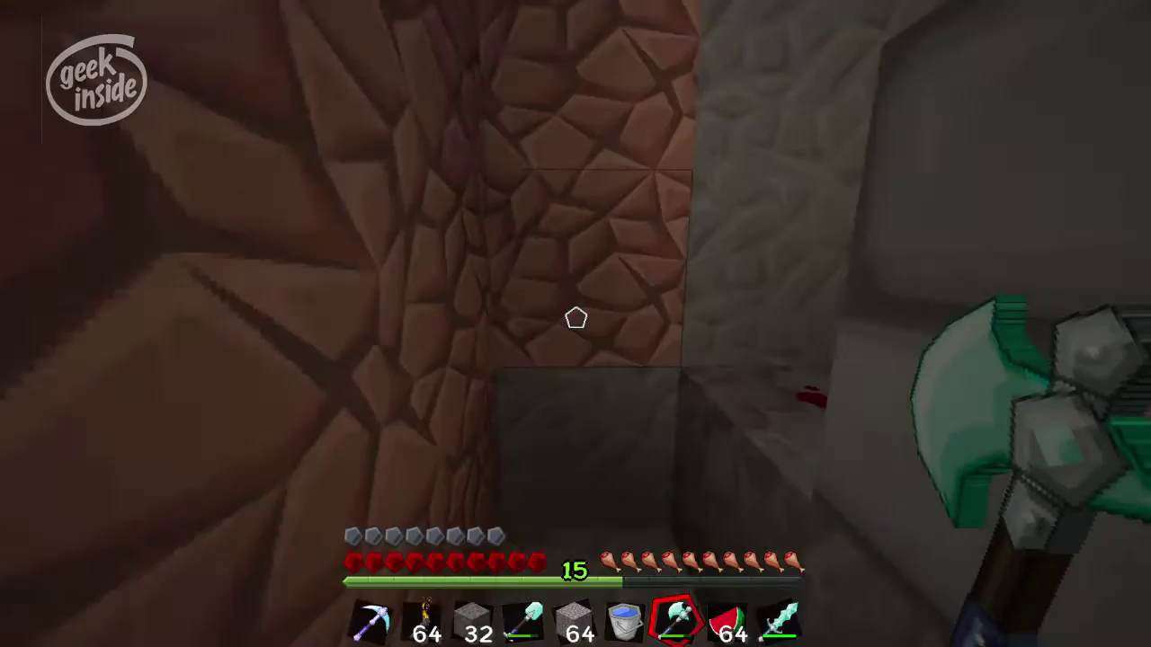
key("w")
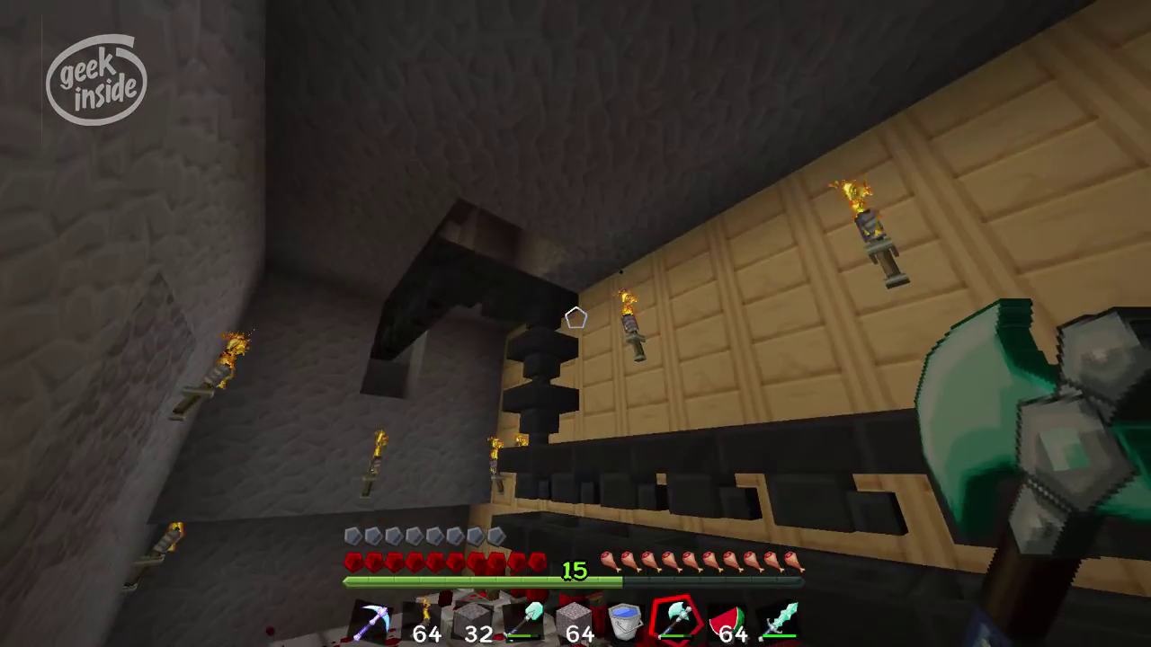
key("w")
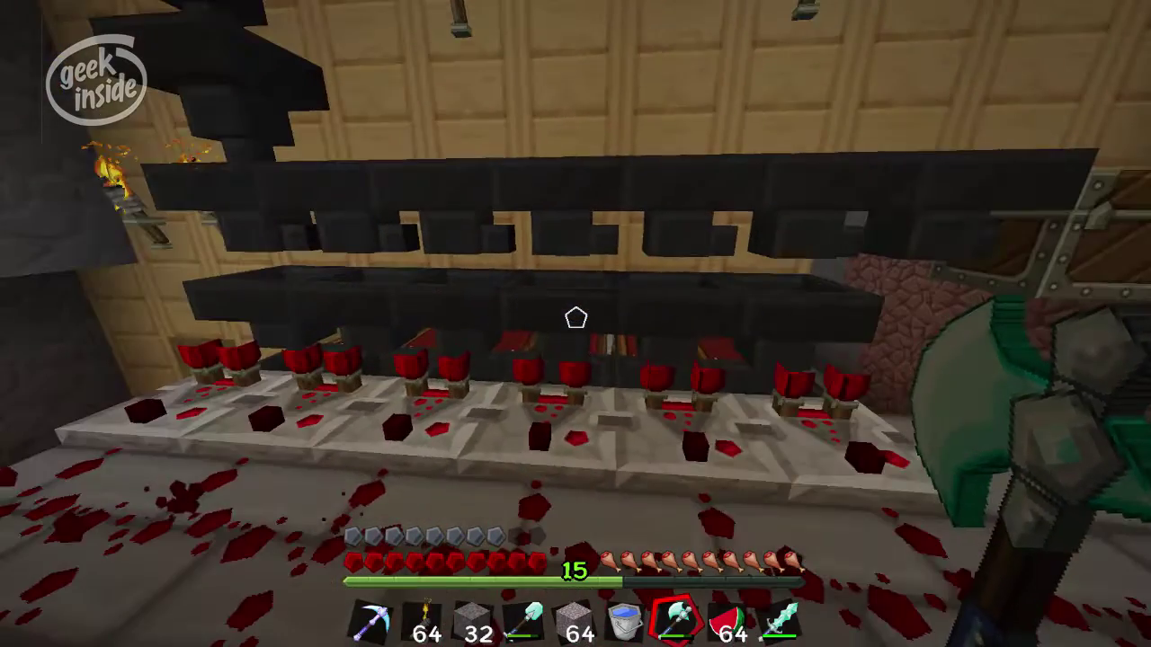
- Add ChromaHills128x-1.9-v.1.zip to the selected resource packs in the game options
key("Escape")
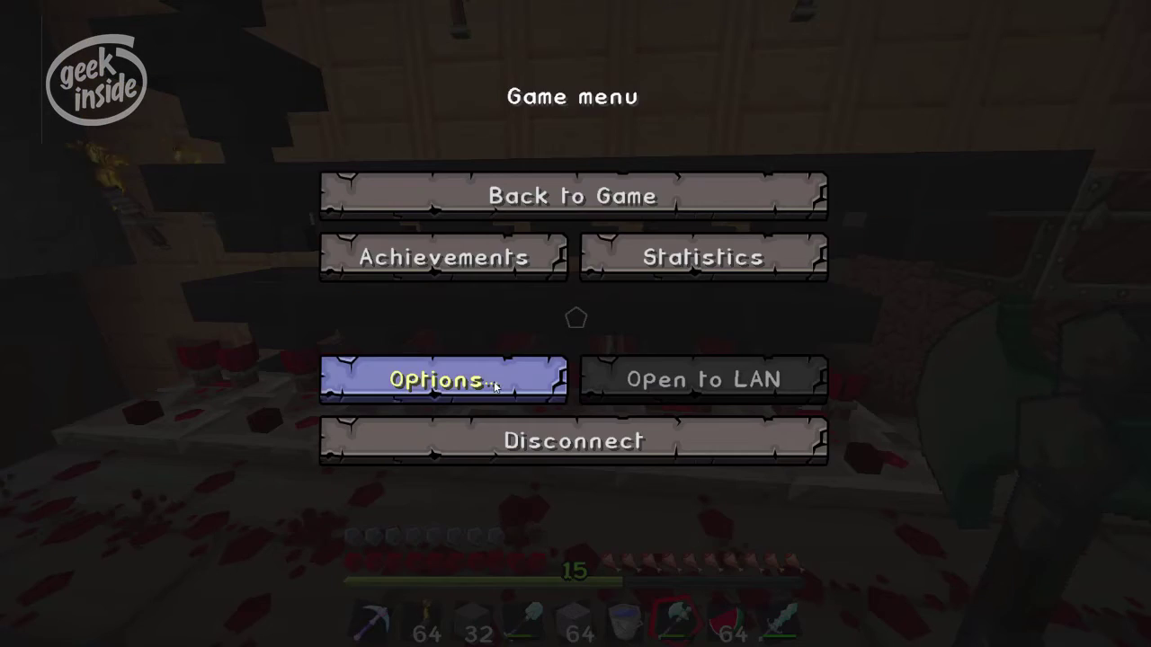
left_click(493, 385)
left_click(385, 419)
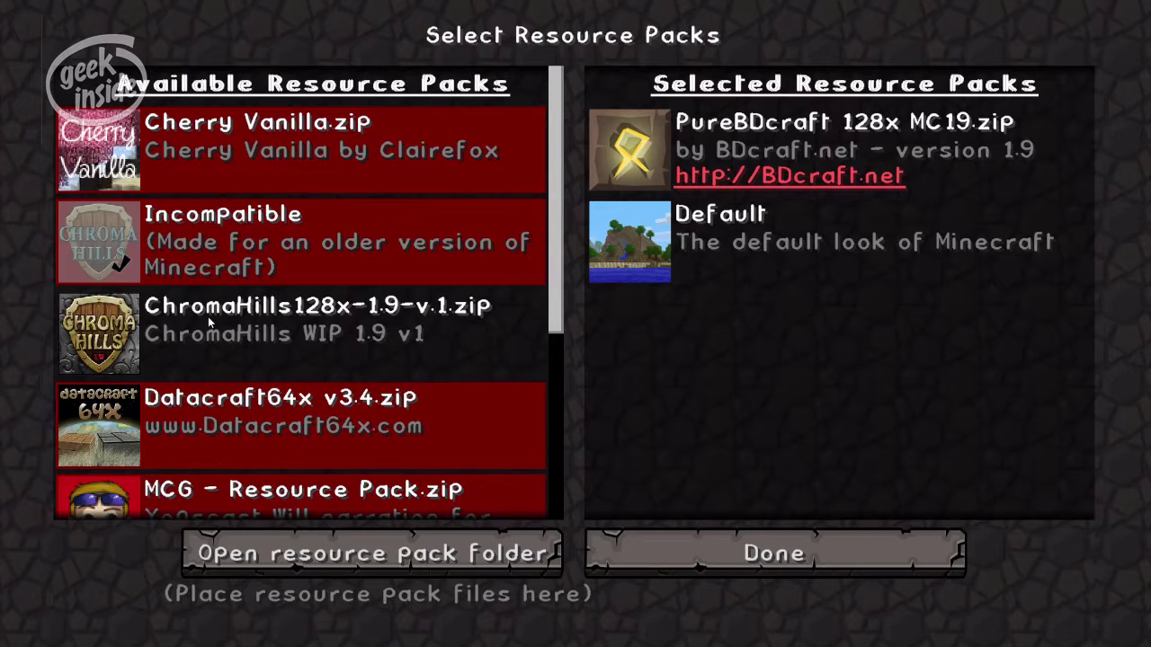
left_click(121, 360)
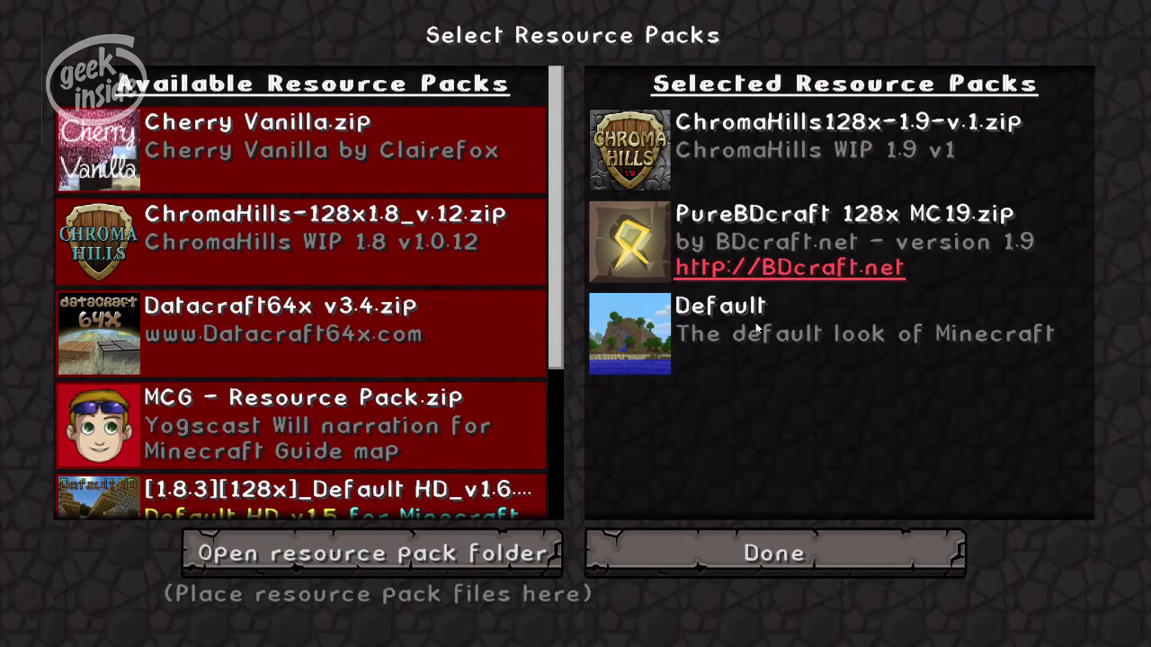
- Keep ChromaHills above PureBDcraft in the selected packs, apply the selection and return to the game
mouse_move(720, 255)
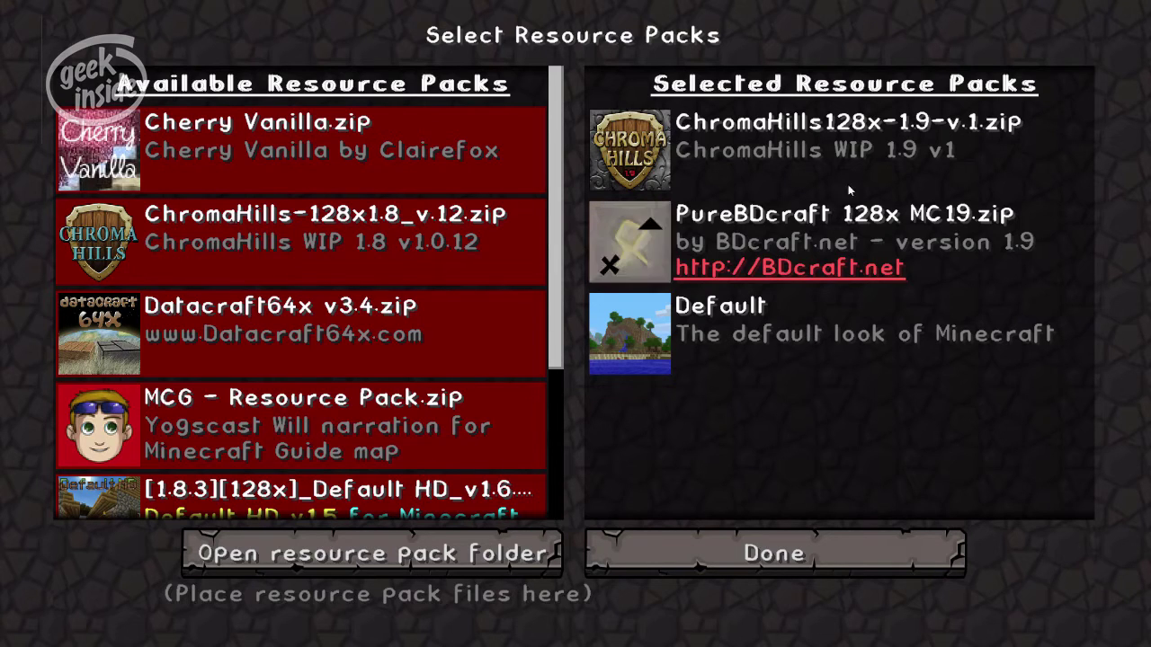
mouse_move(765, 146)
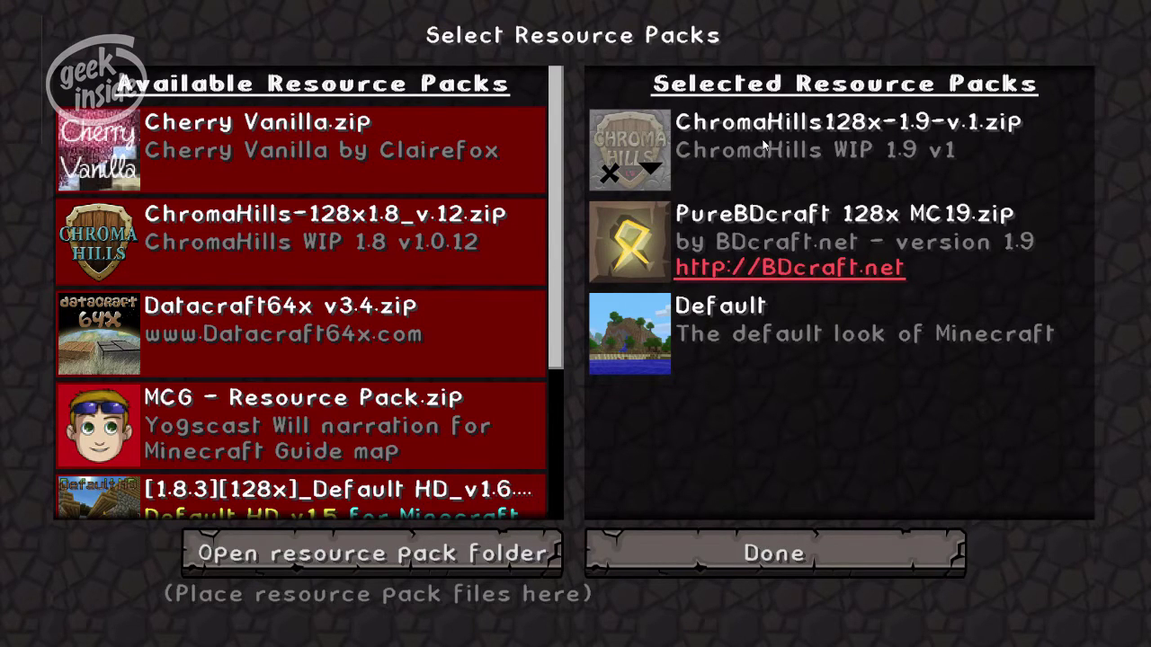
mouse_move(826, 238)
mouse_move(772, 261)
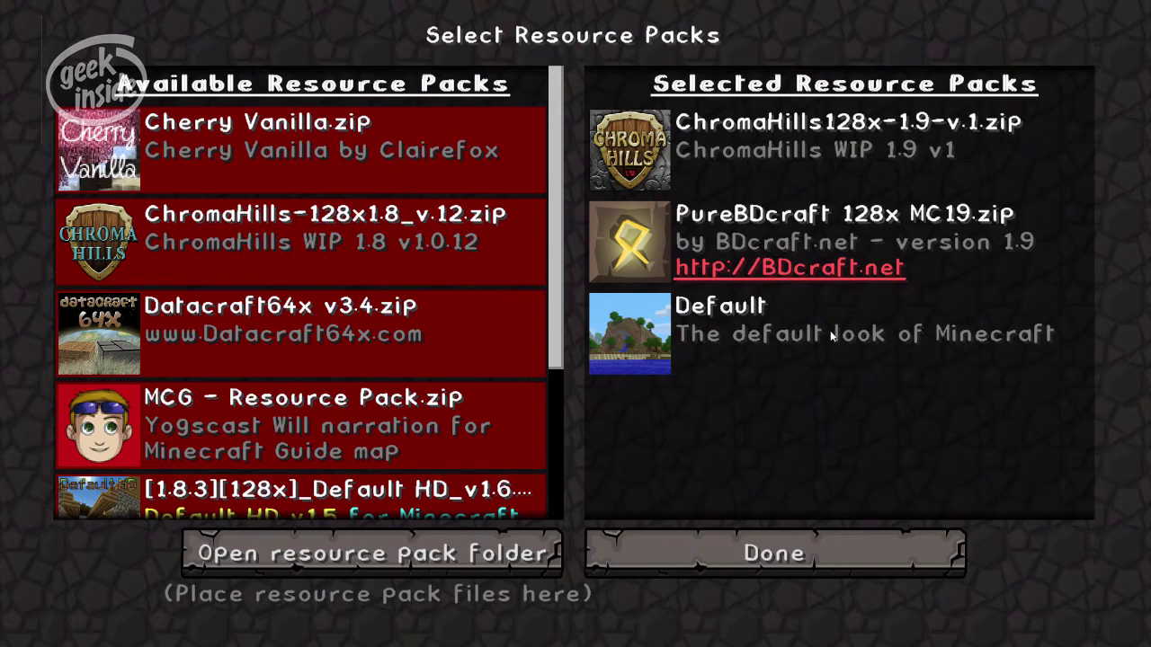
mouse_move(660, 286)
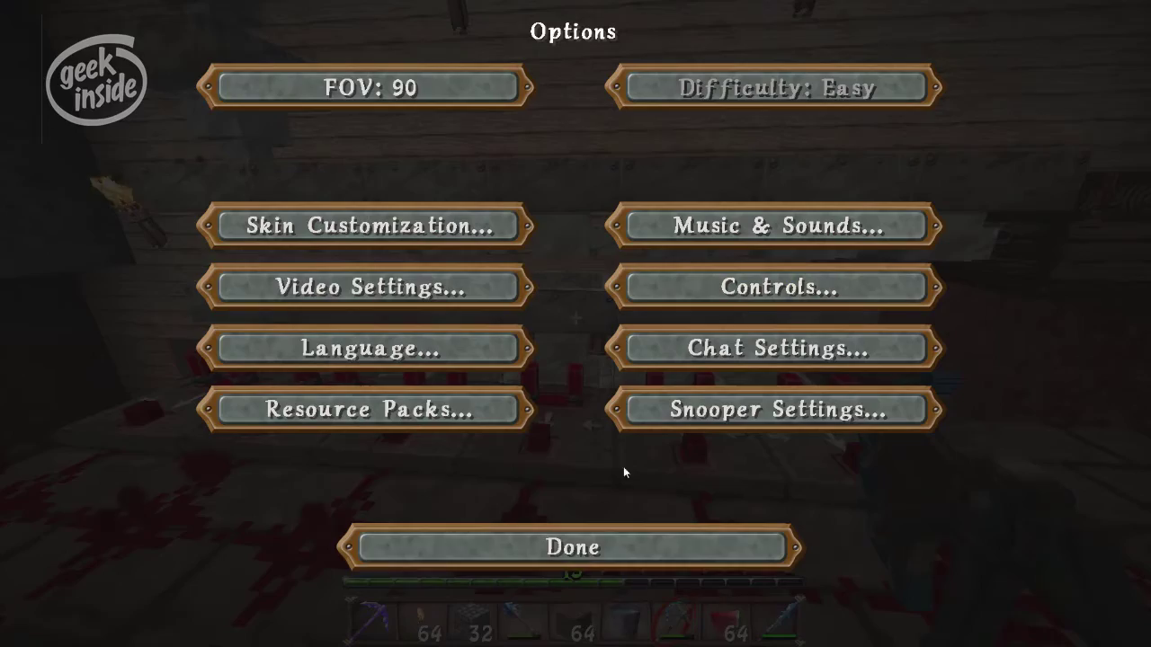
left_click(589, 548)
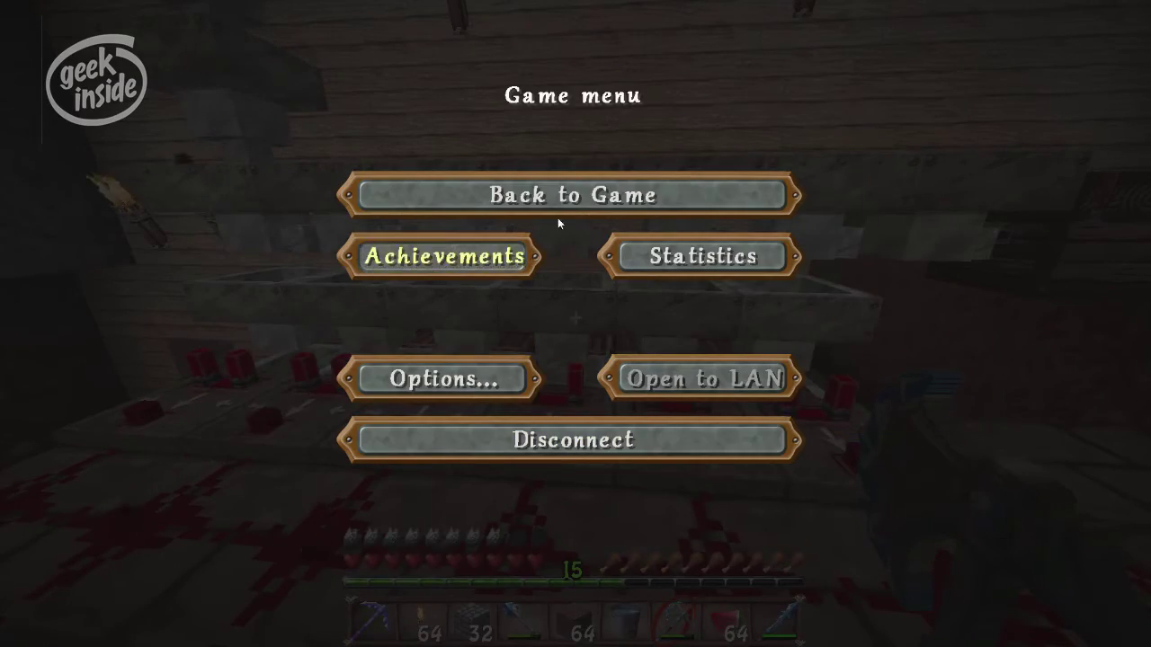
left_click(558, 194)
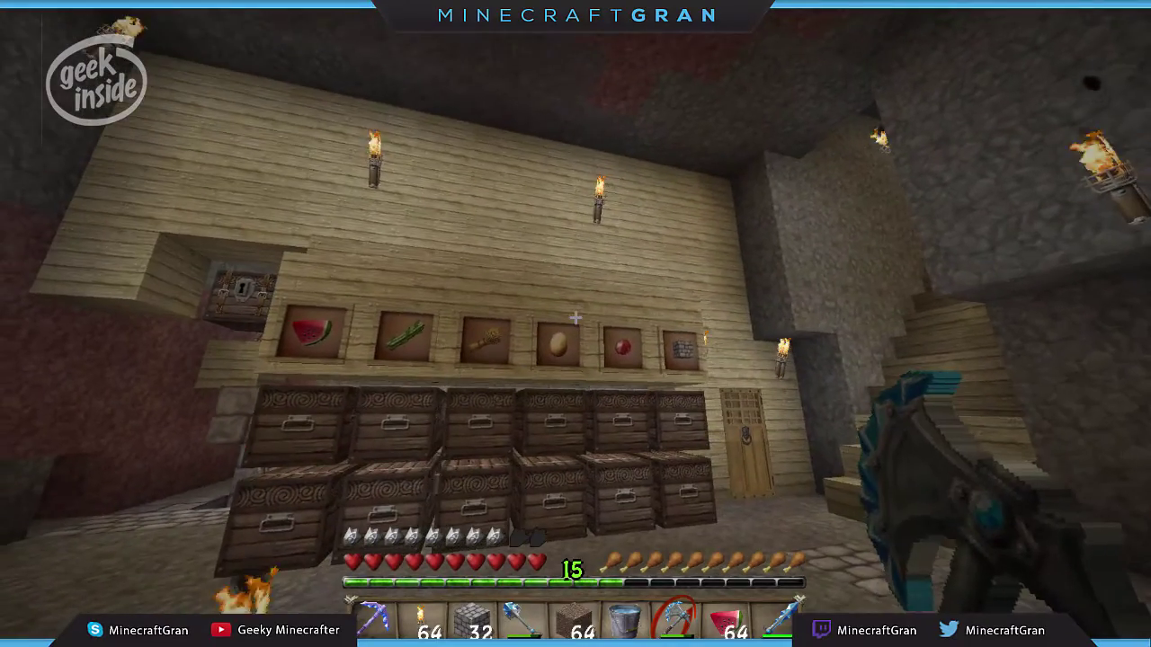
- Approach the storage chests and open and close two of them to examine the Chroma Hills chest textures
key("w")
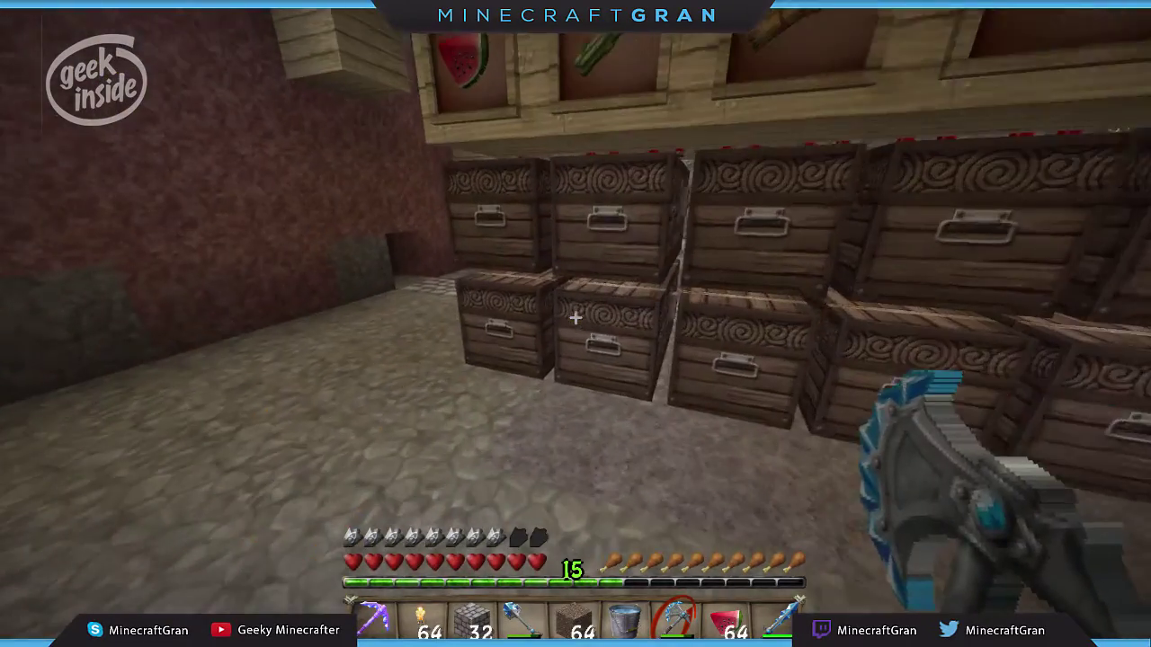
right_click(575, 318)
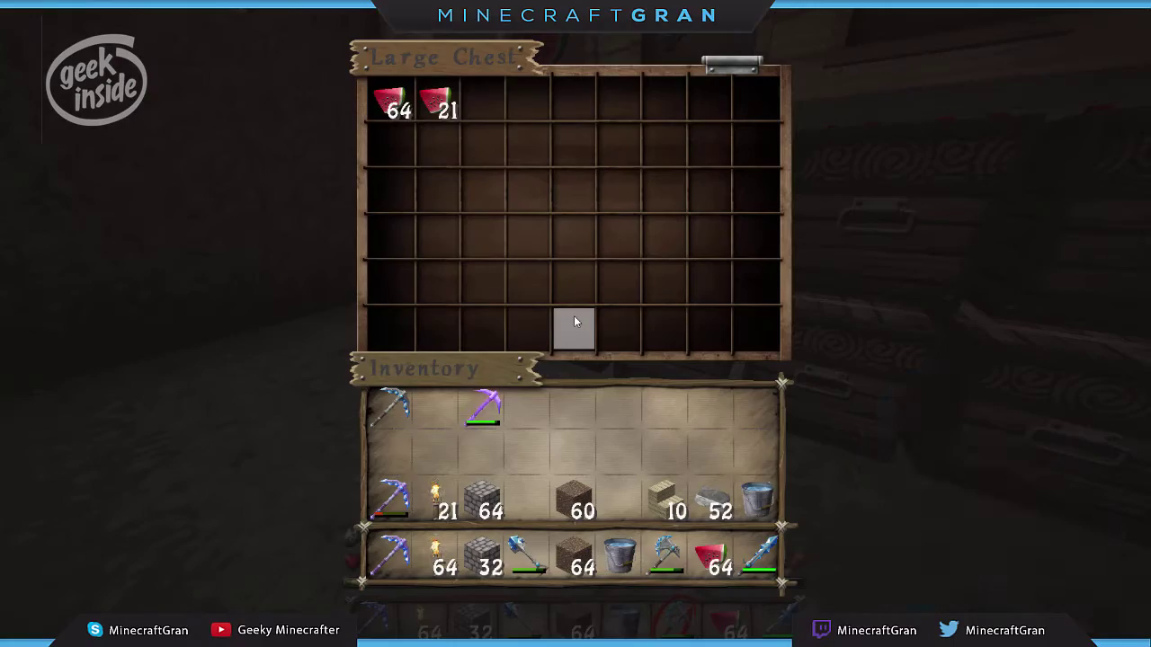
key("Escape")
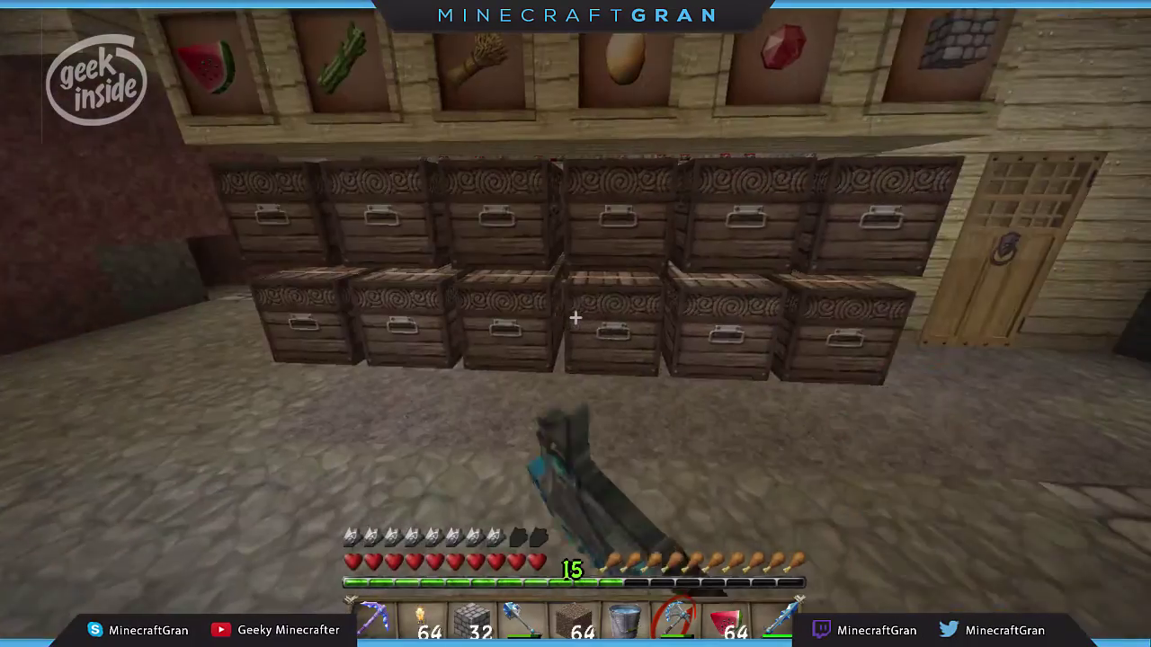
right_click(576, 318)
key("Escape")
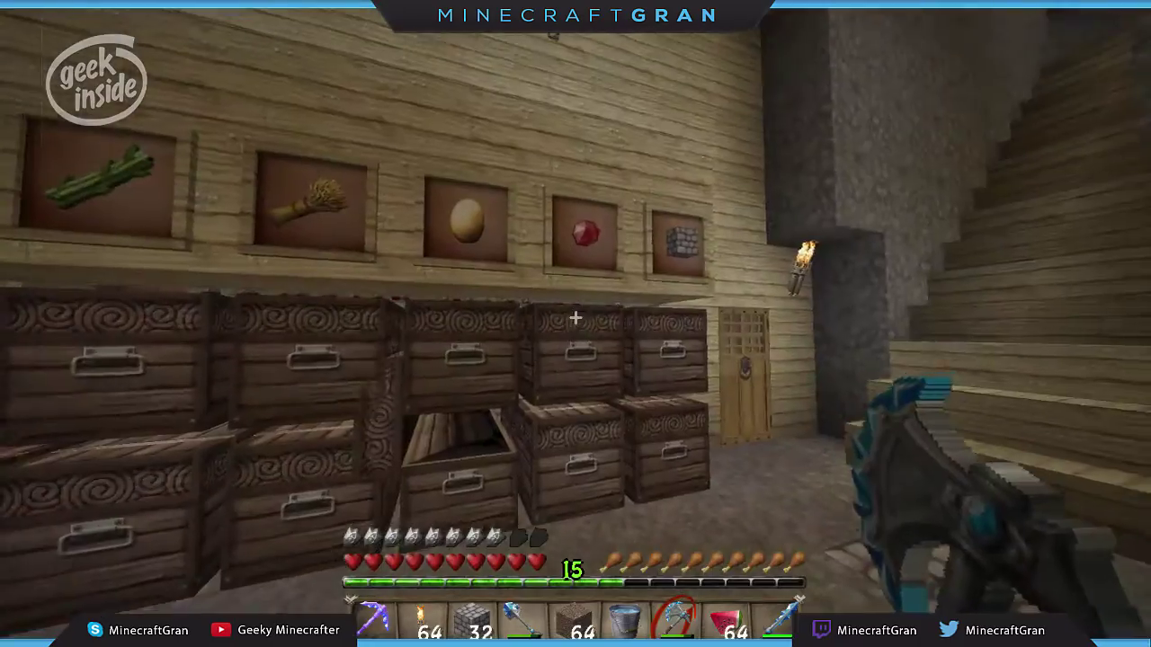
- Climb the wooden stairs and walk past the furnaces and ladder to the farm entrance, viewing the Chroma Hills textures
key("w")
key("w")
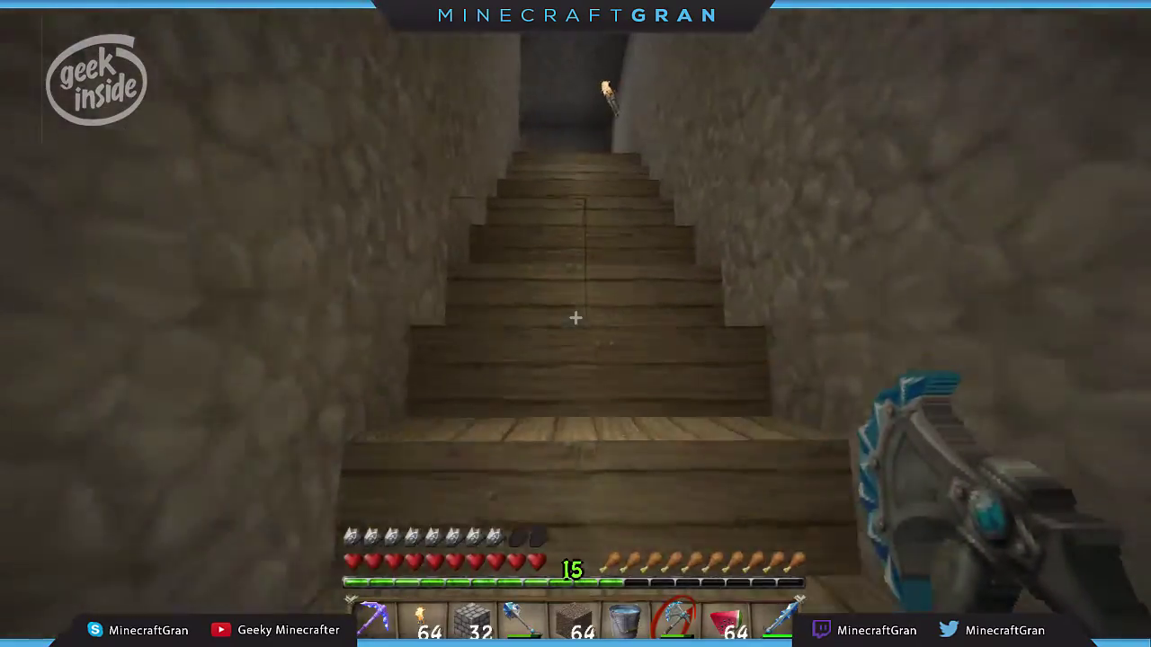
key("w")
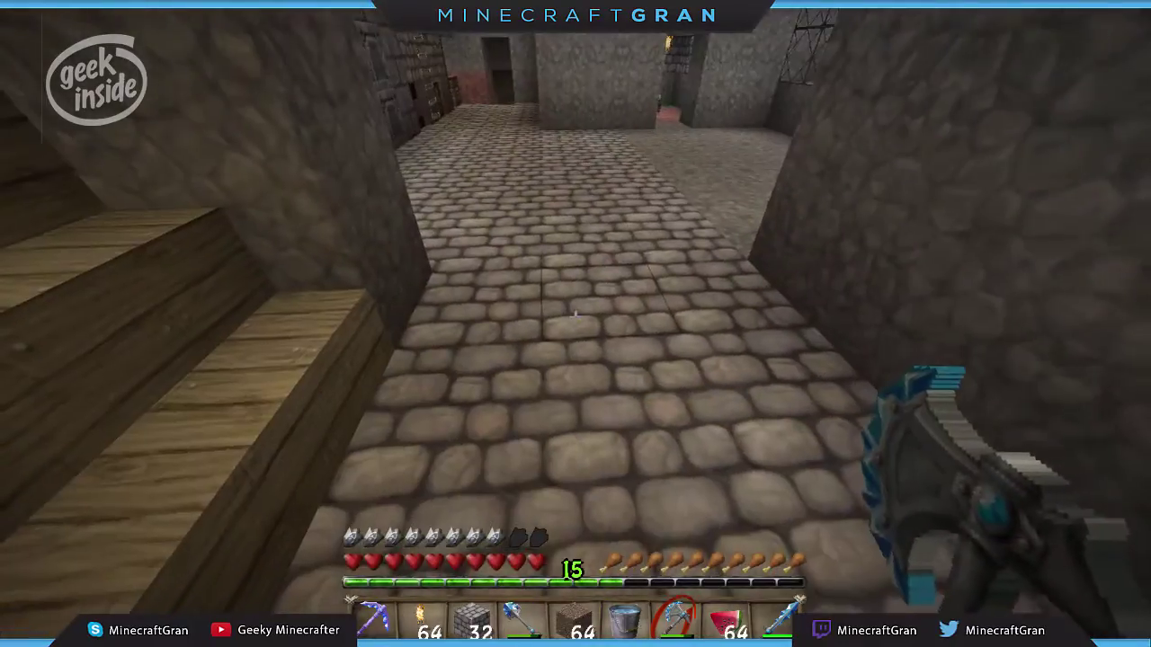
key("w")
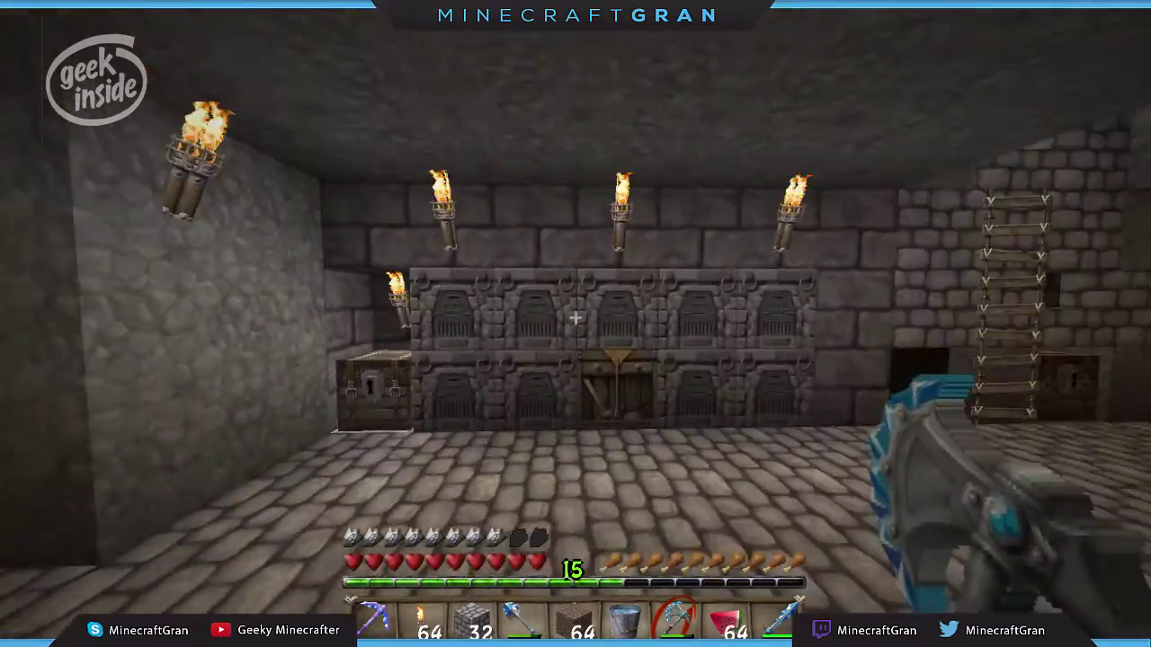
key("w")
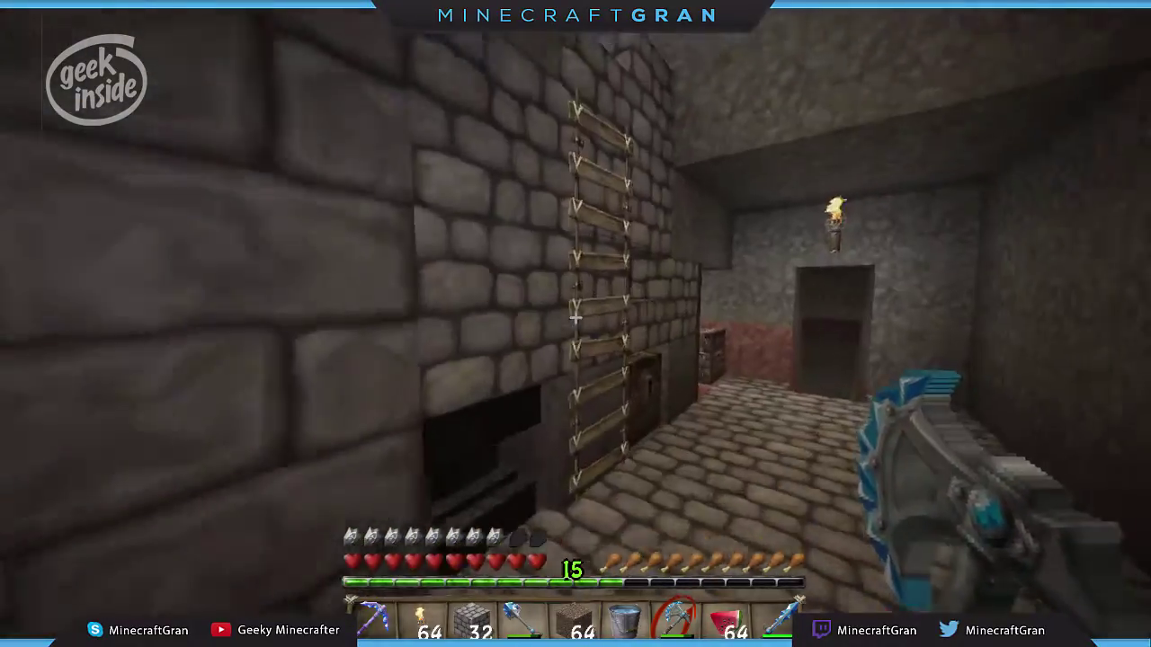
key("w")
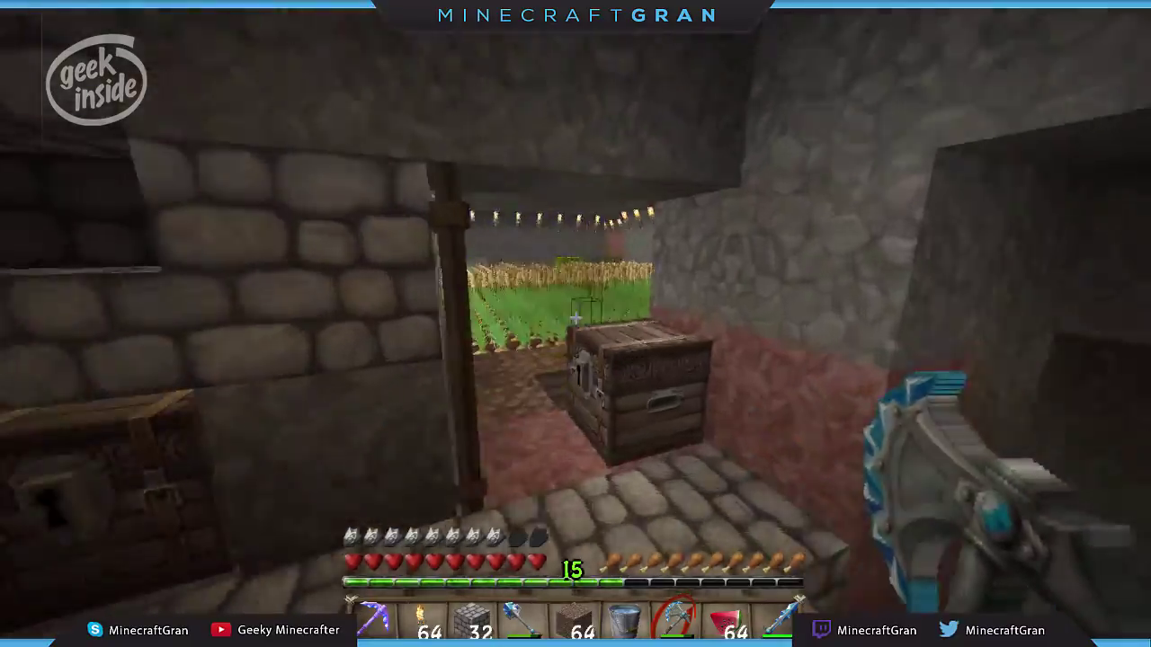
- Walk around the wheat farm and back through the wooden door to the furnace room, viewing the Chroma Hills crop and torch textures
key("w")
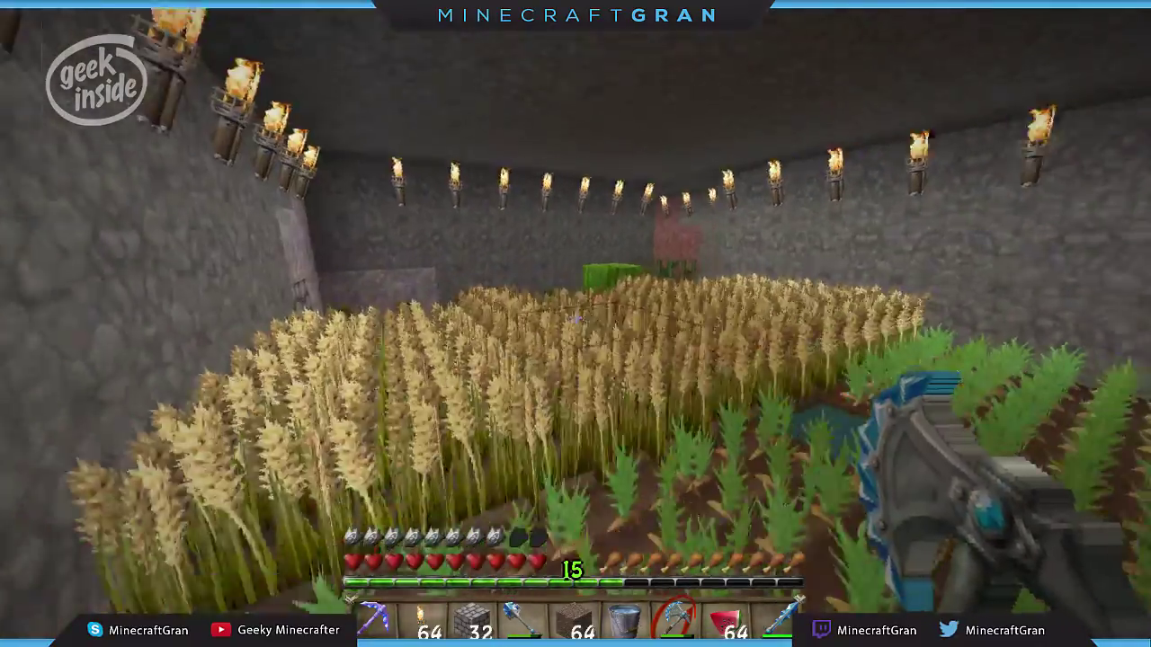
key("w")
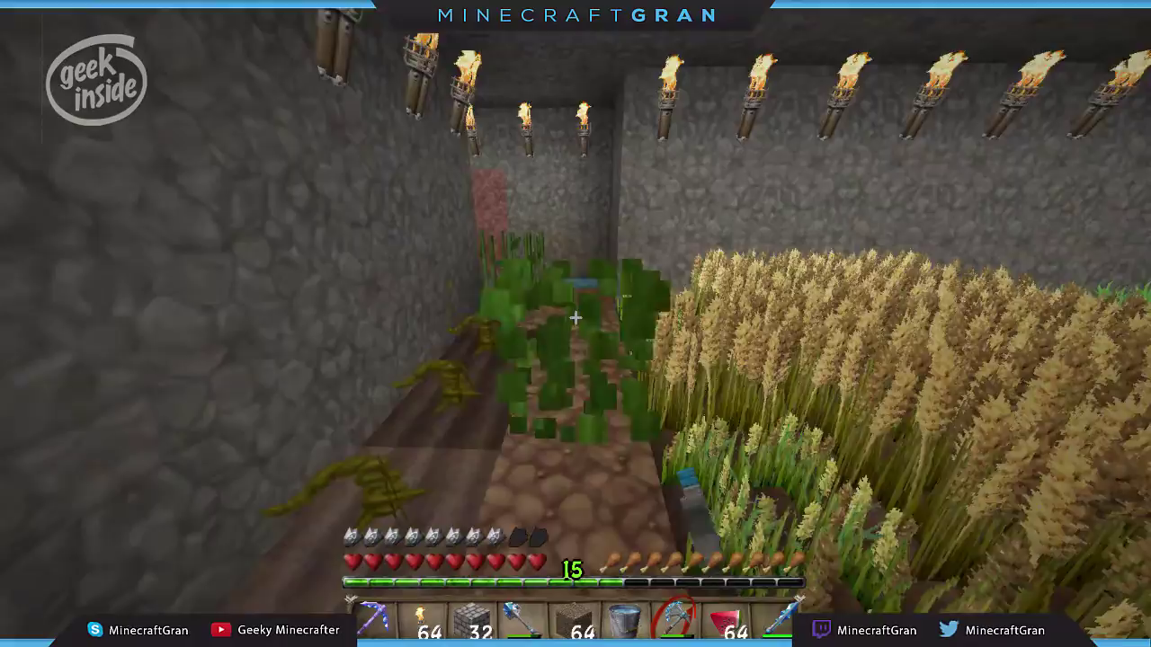
key("w")
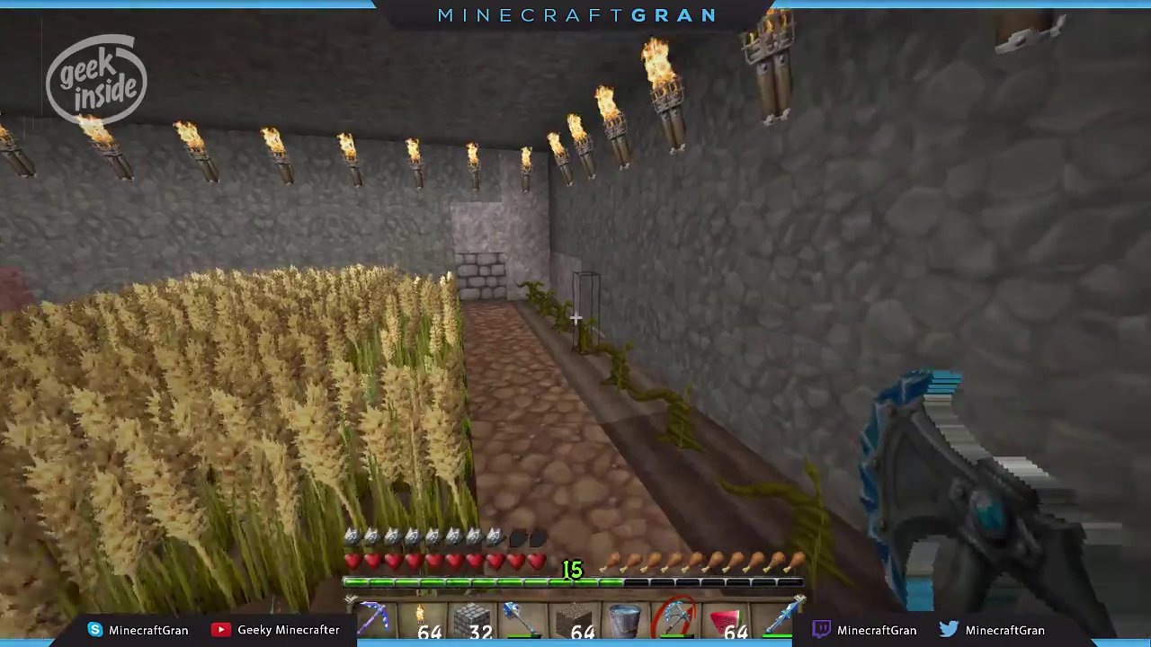
key("w")
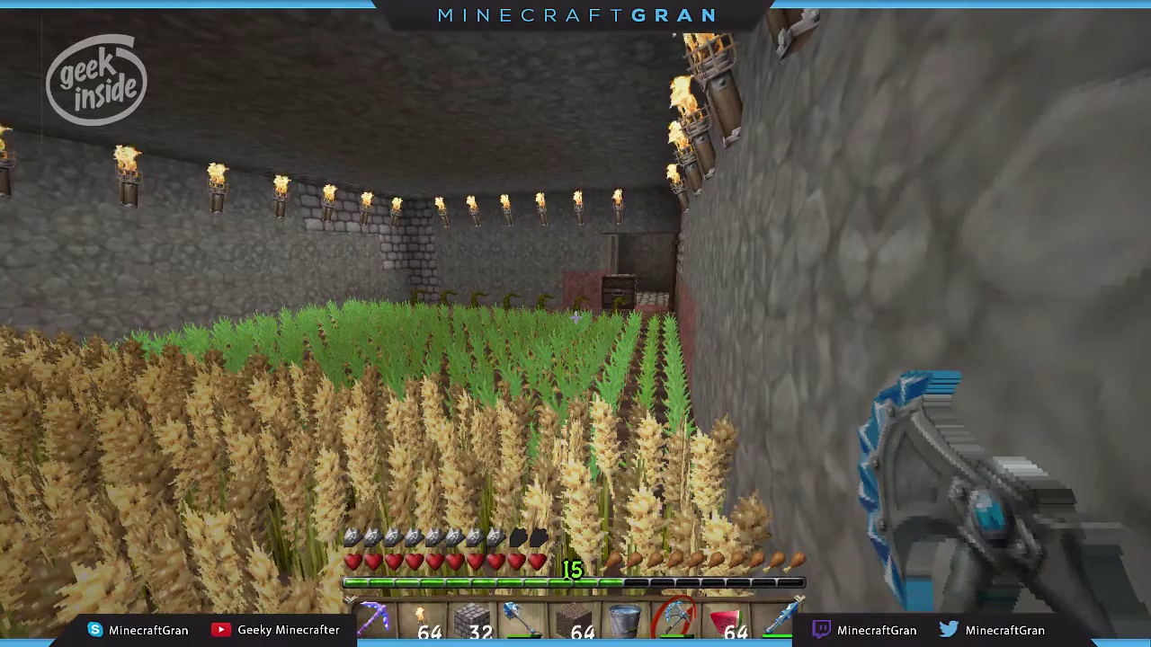
key("w")
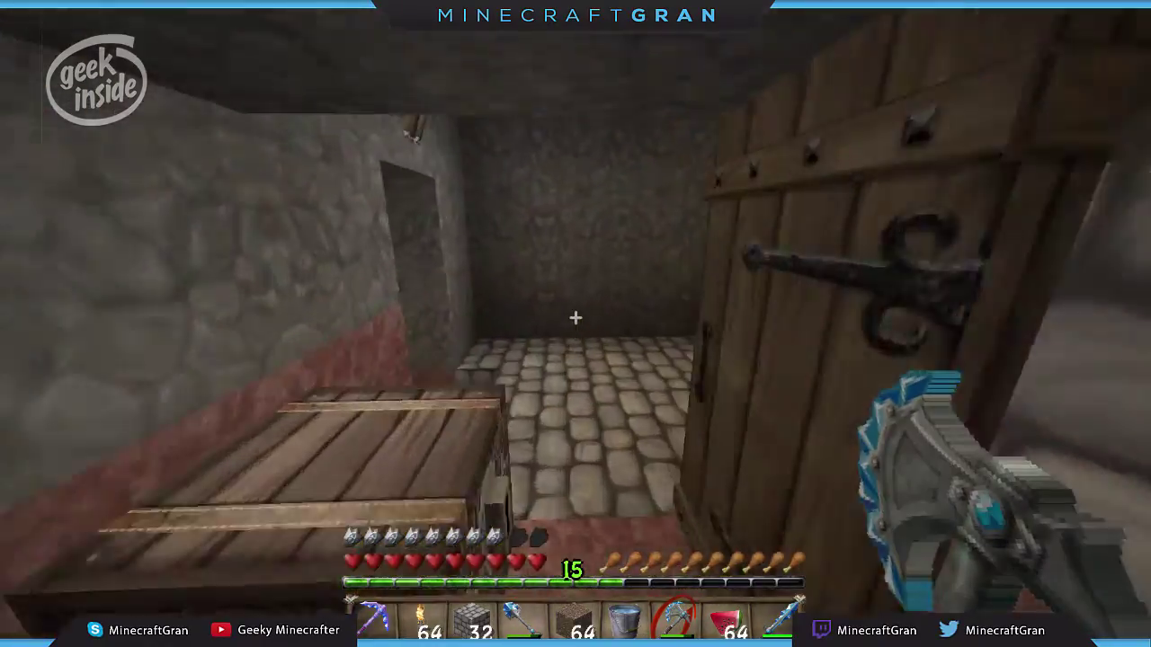
key("w")
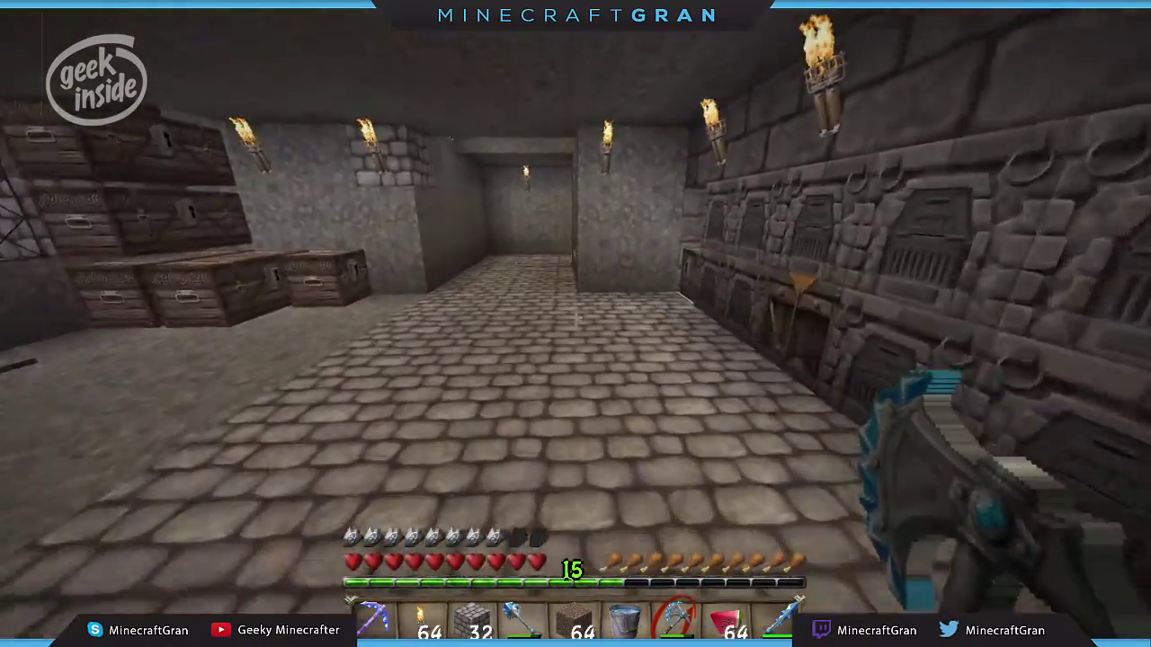
- Approach the single chest beside the furnaces, store the spare melon slices from the inventory in it and close it
key("w")
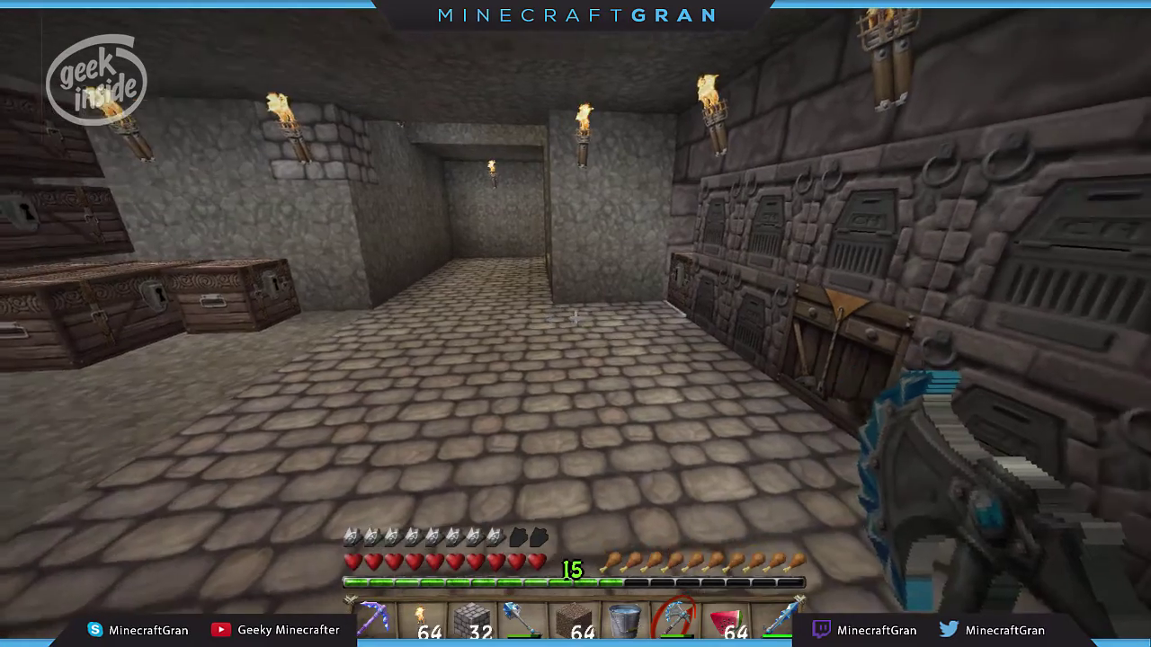
key("w")
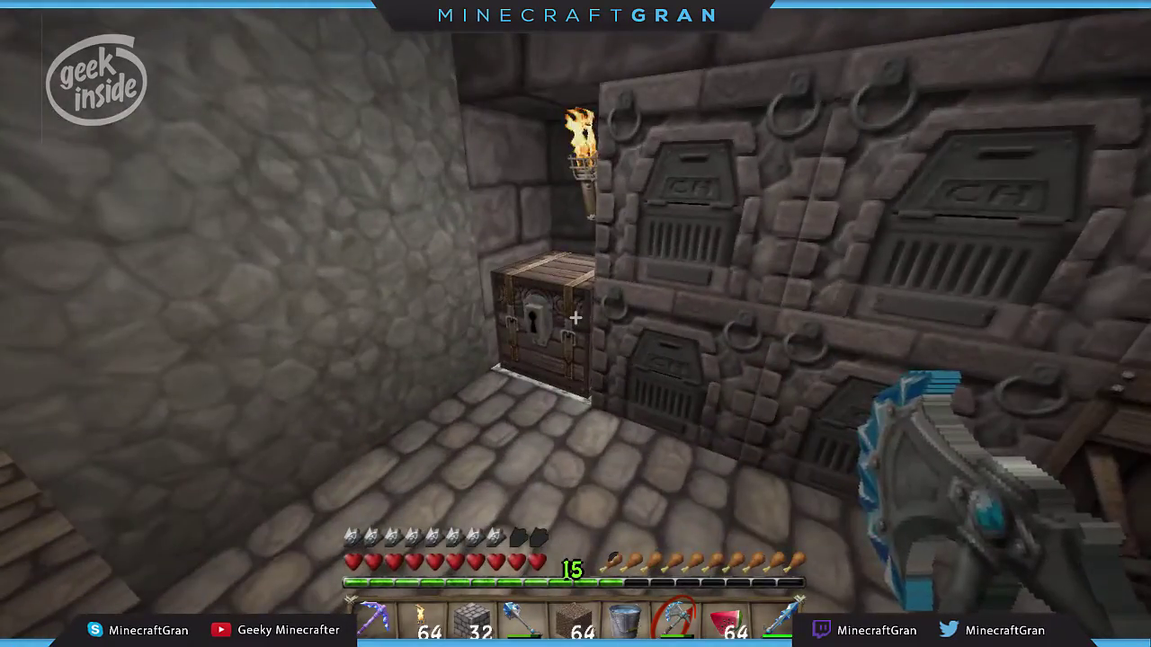
right_click(575, 316)
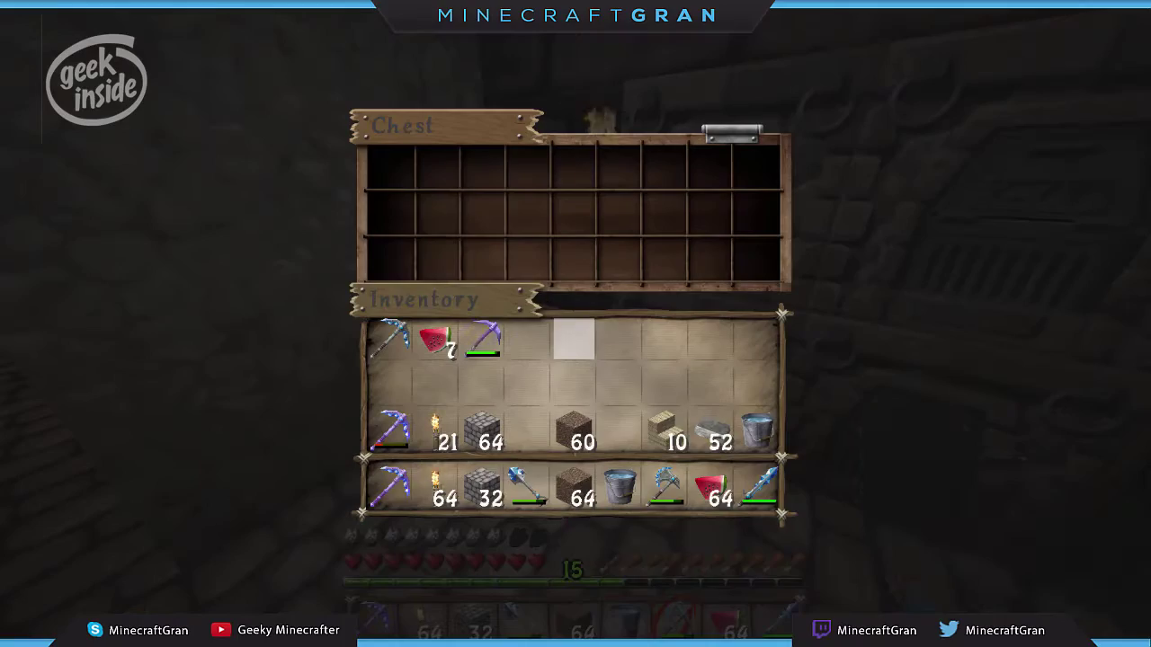
left_click(447, 336, "shift")
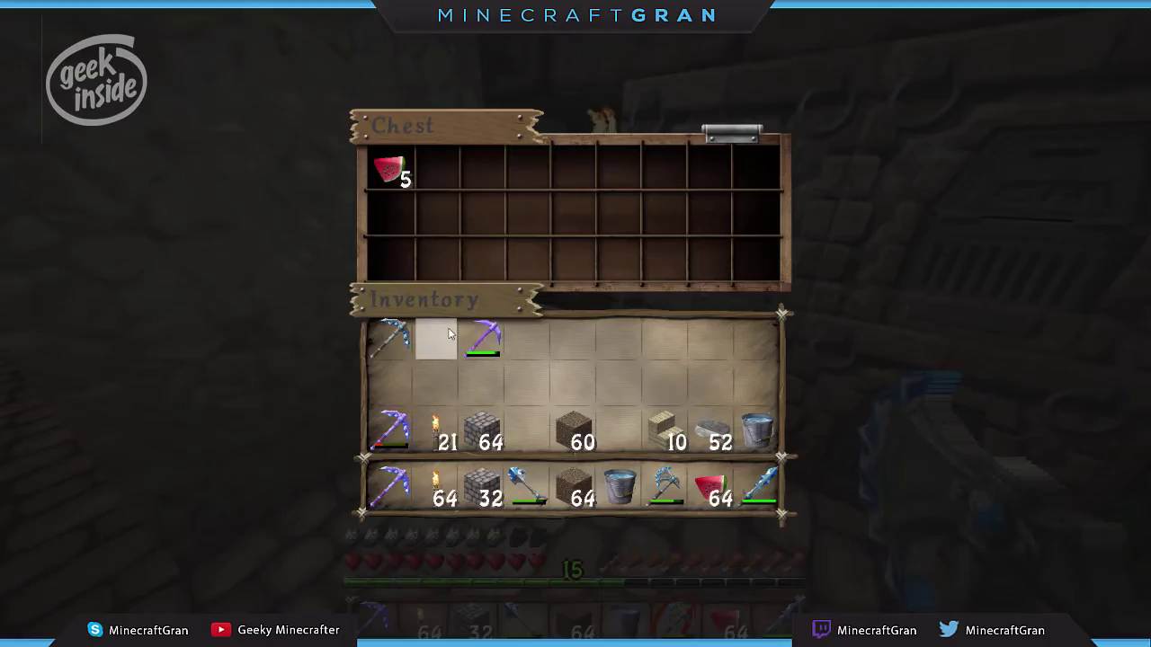
key("Escape")
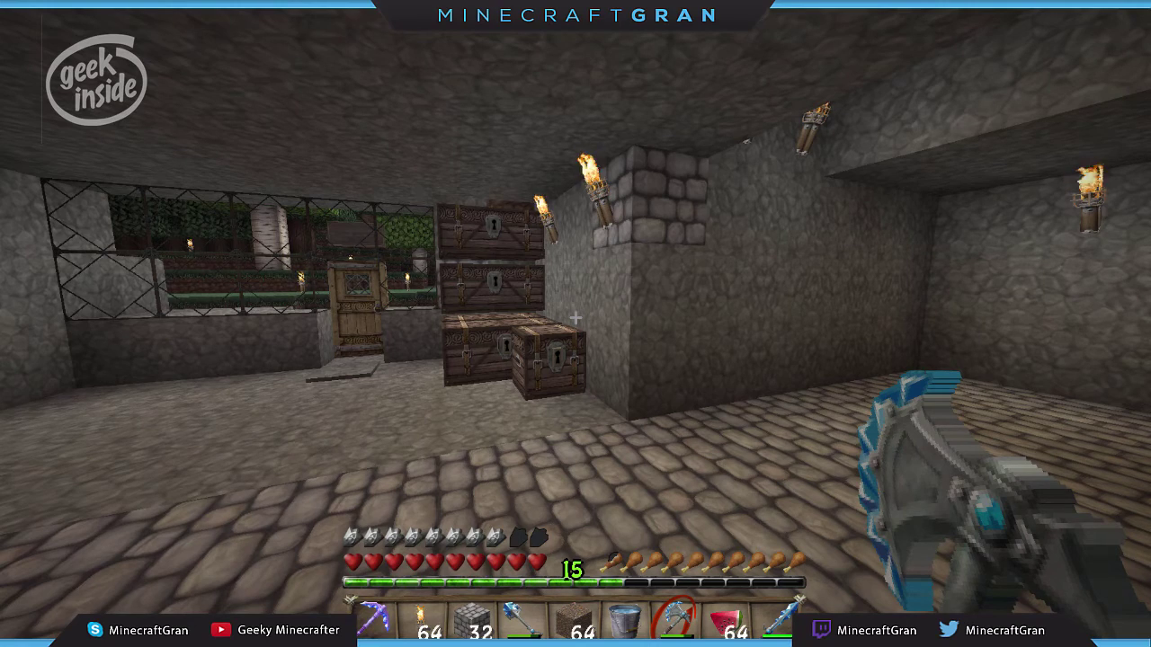
- Review the available resource packs in the game options down to the end of the list, then return to the game menu
key("Escape")
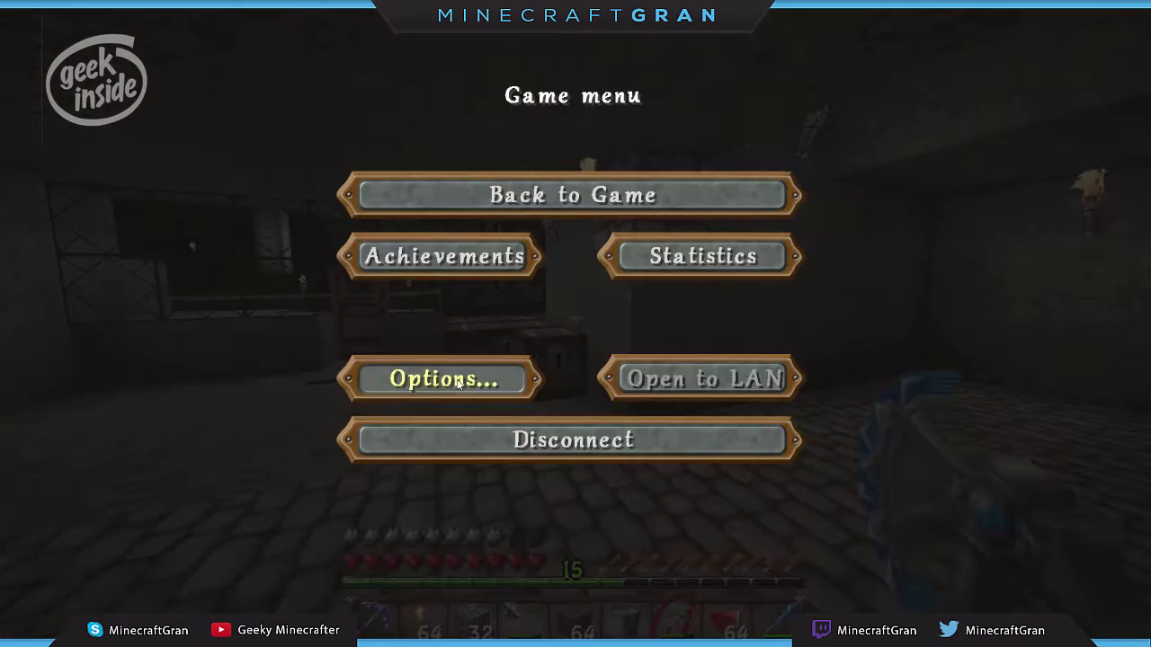
left_click(459, 382)
left_click(352, 409)
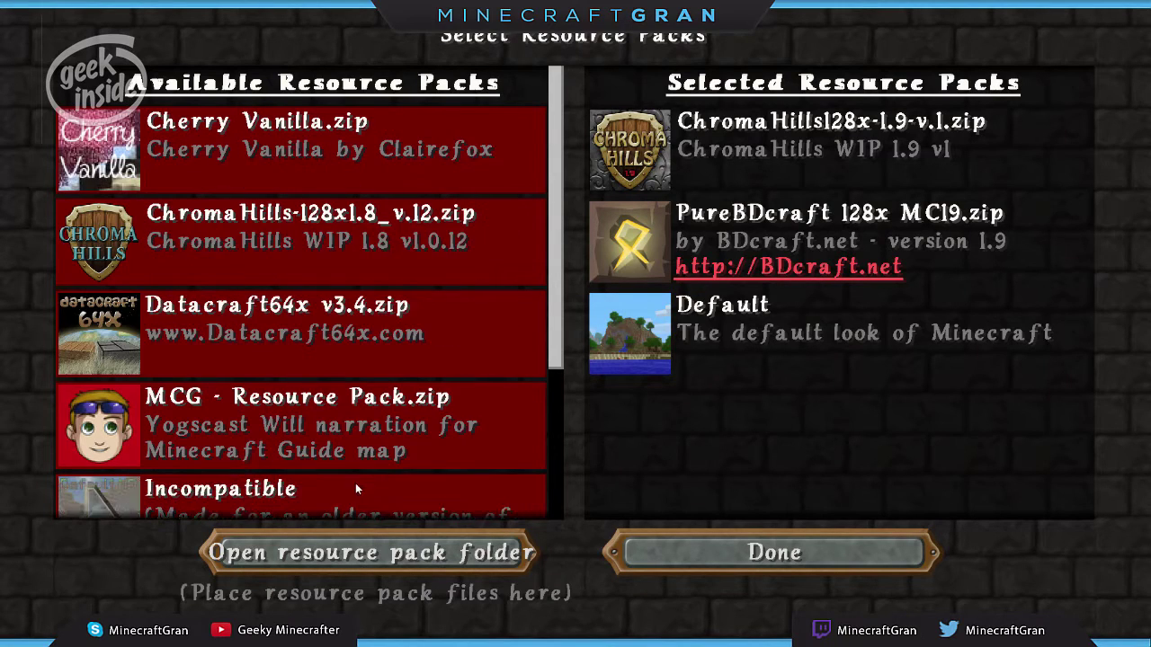
left_click_drag(556, 411, 552, 486)
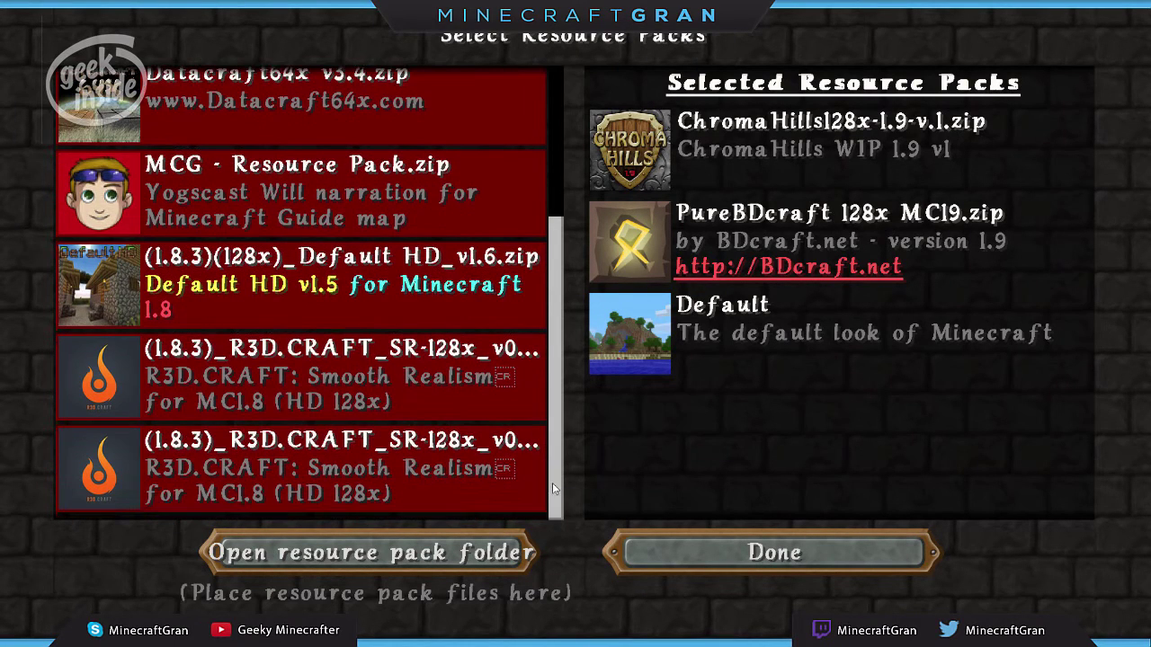
left_click(750, 554)
left_click(562, 544)
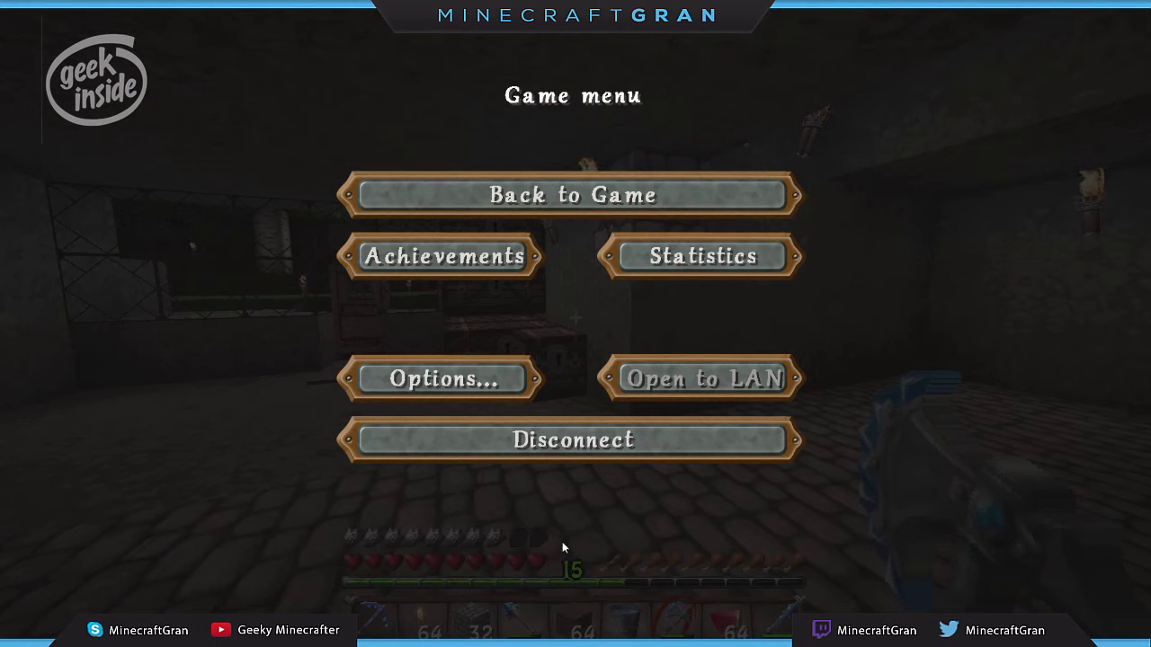
- Disconnect from the server, leave the multiplayer server list and quit the game
left_click(549, 450)
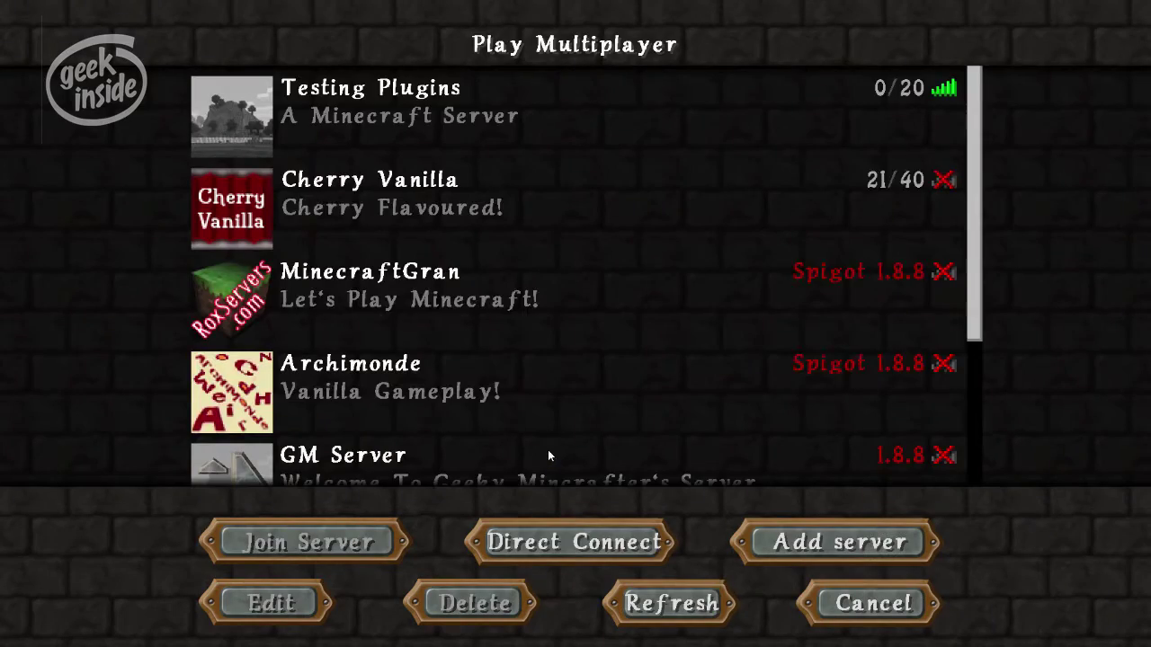
left_click(849, 605)
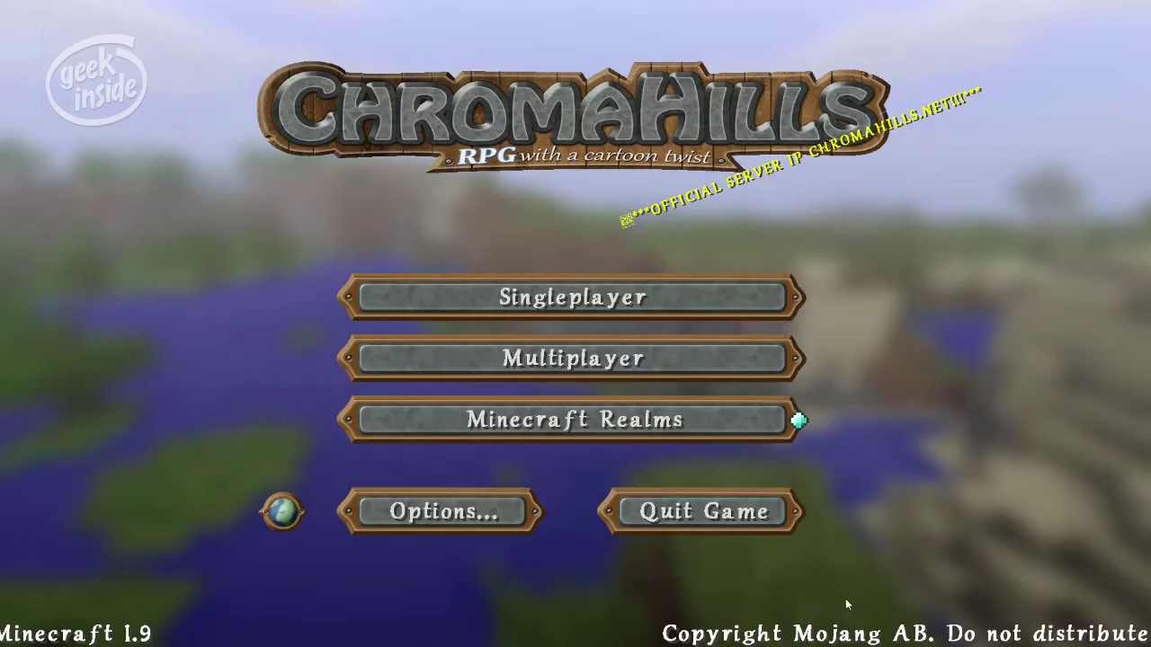
left_click(684, 526)
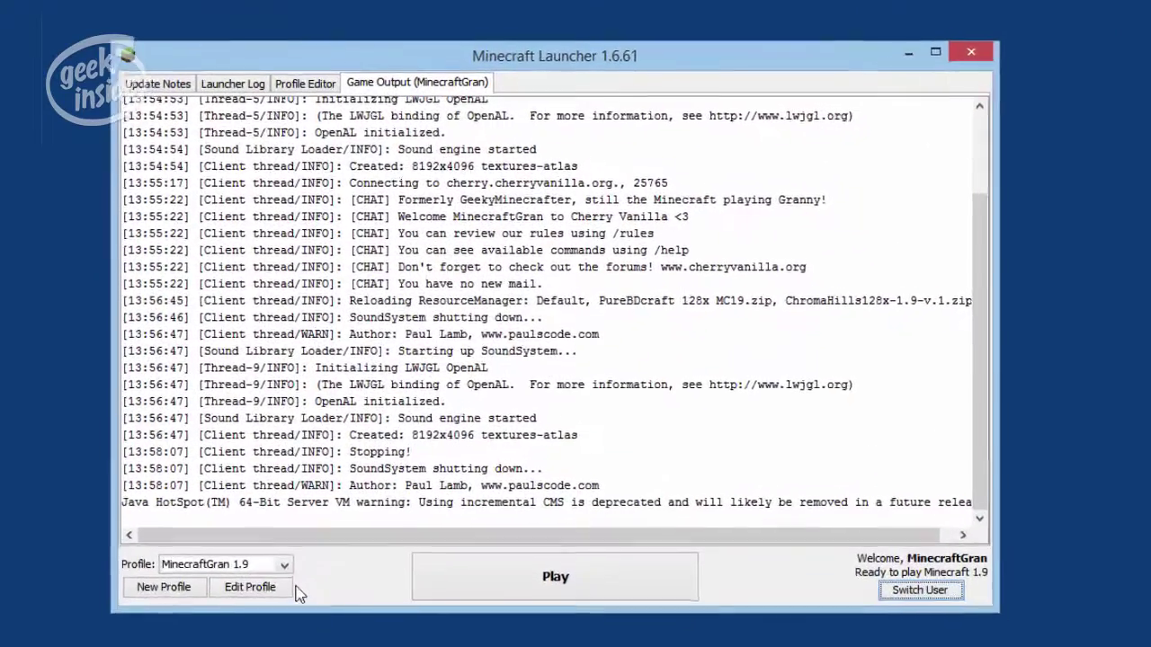
- Open the list of available profiles in the Minecraft Launcher
left_click(275, 581)
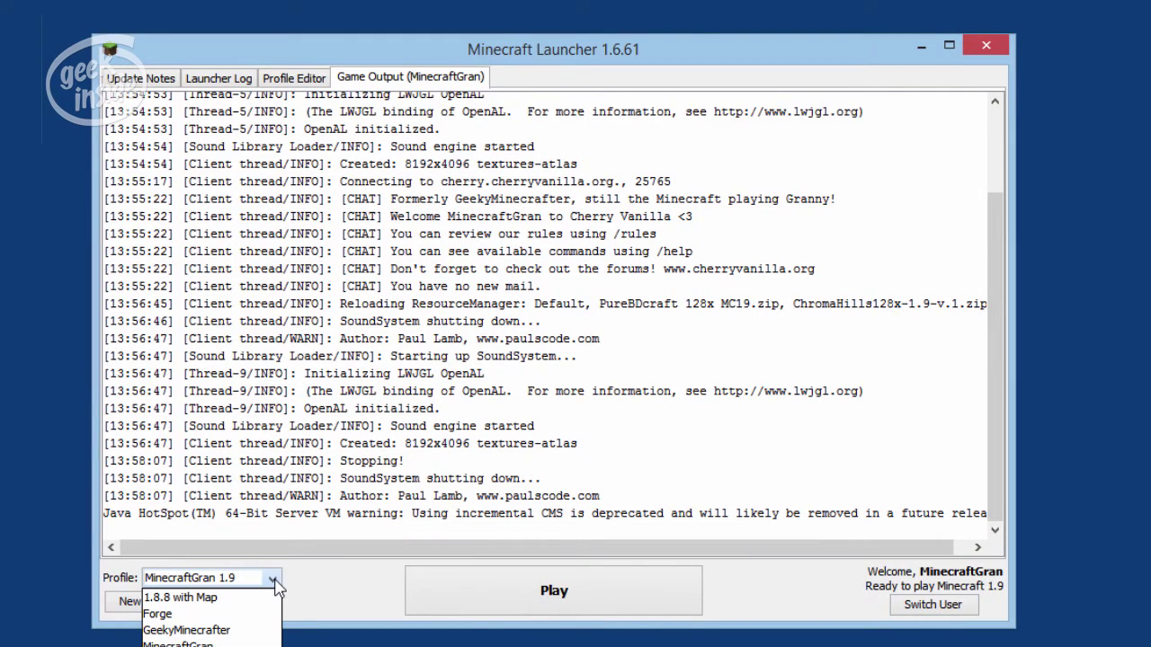